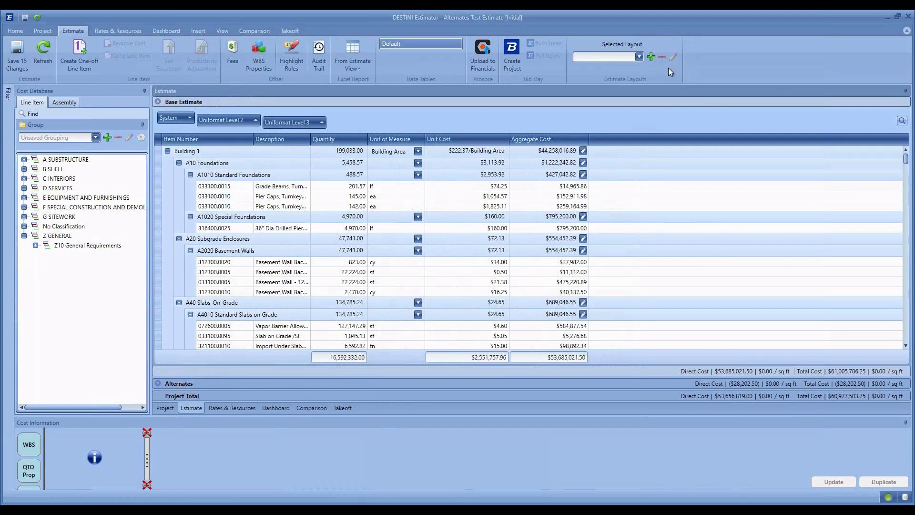
Step: Preview the CSI estimate layout and apply the Uniformat layout to the base estimate
left_click(639, 57)
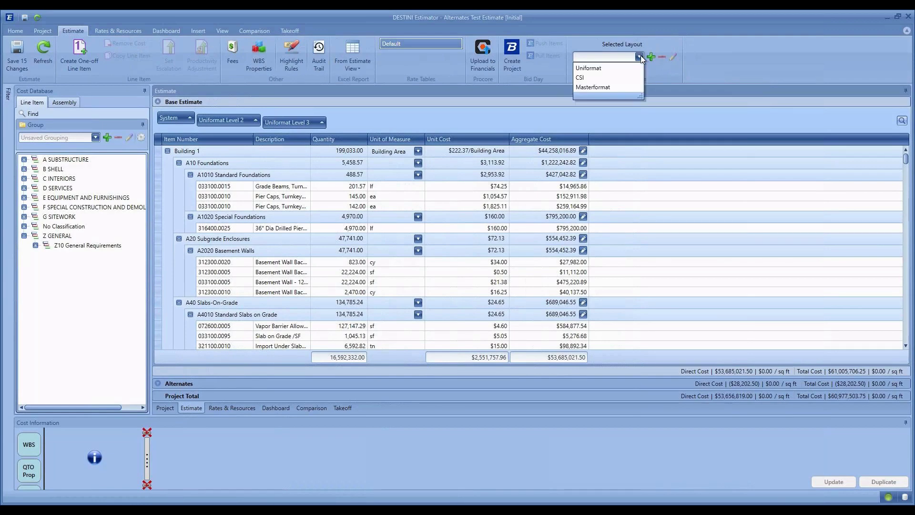
left_click(594, 83)
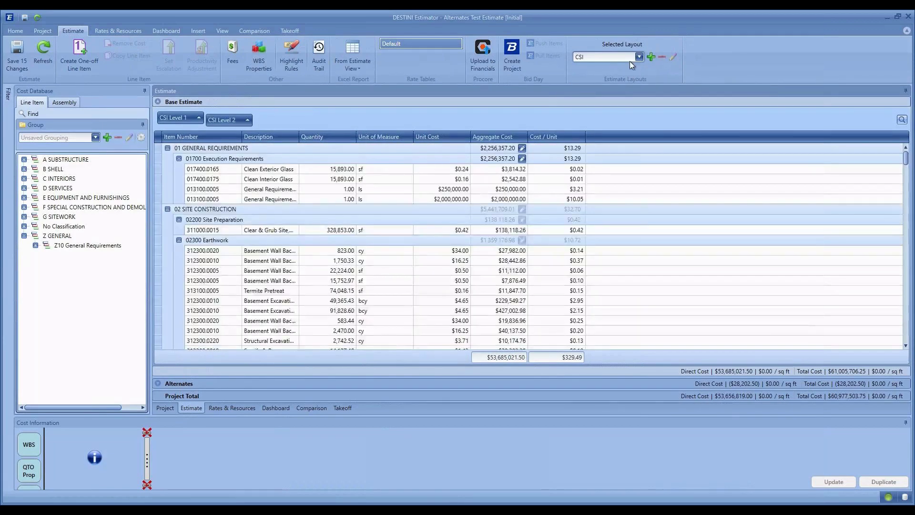
left_click(639, 56)
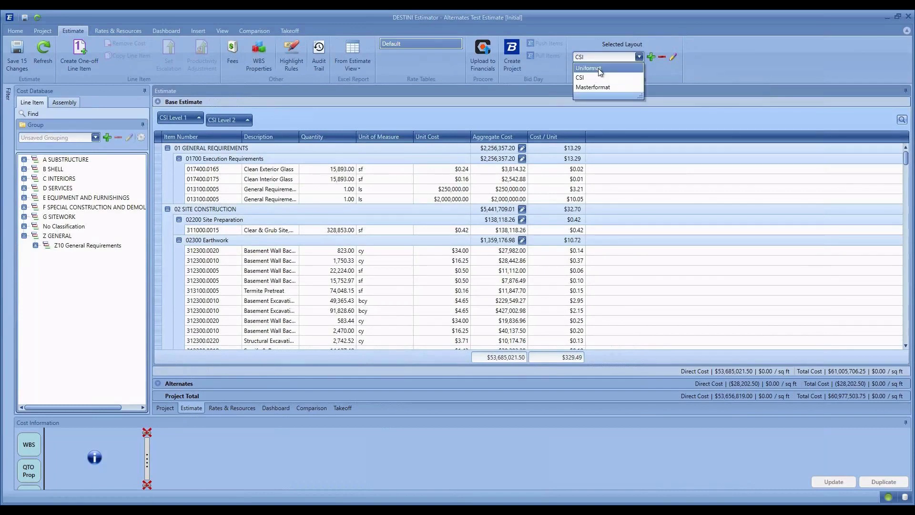
left_click(617, 68)
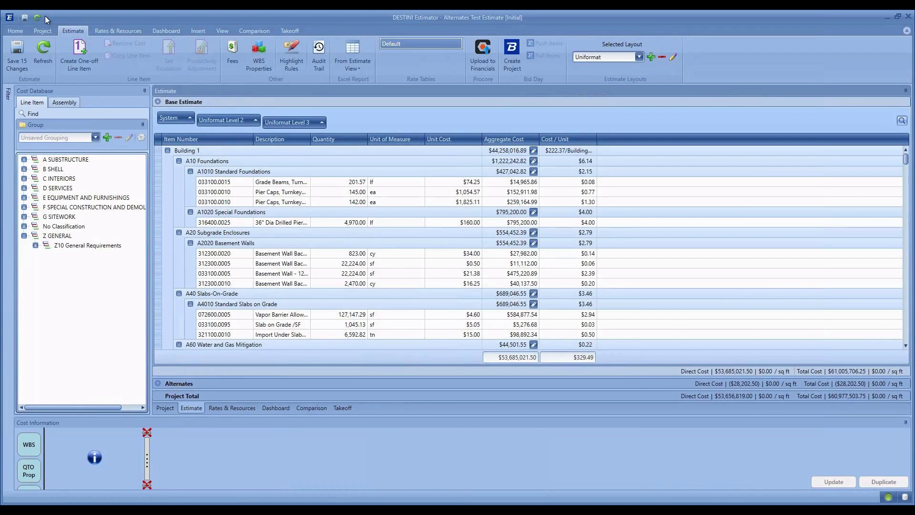
Step: Add the Fees and WBS Properties commands to the Quick Access Toolbar and minimize the ribbon
right_click(228, 53)
left_click(264, 60)
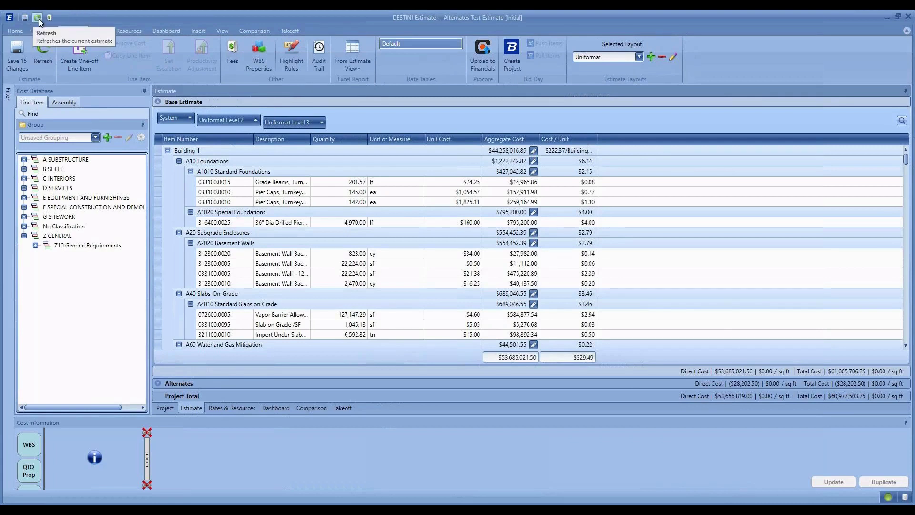
right_click(256, 52)
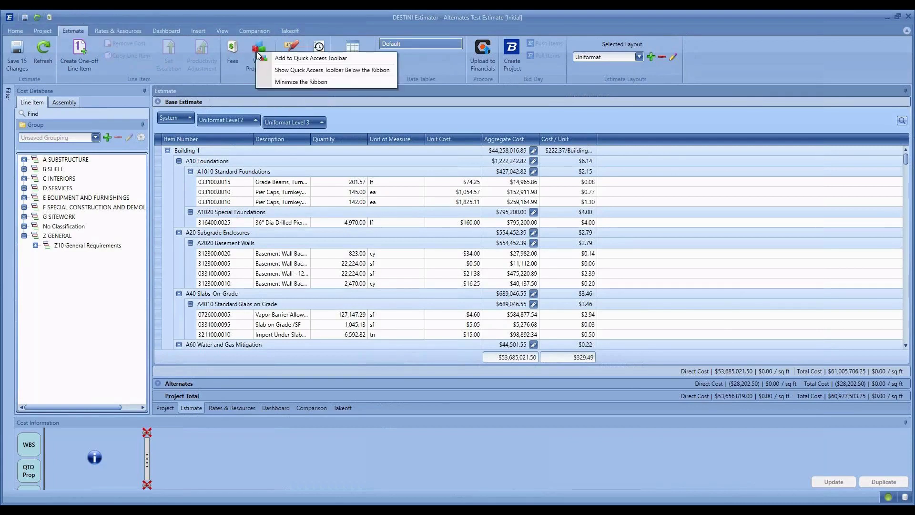
left_click(293, 58)
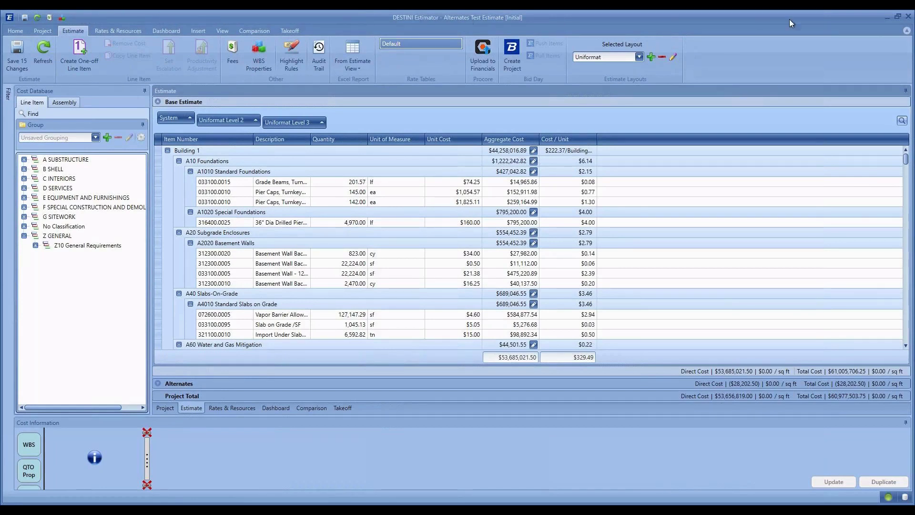
left_click(907, 31)
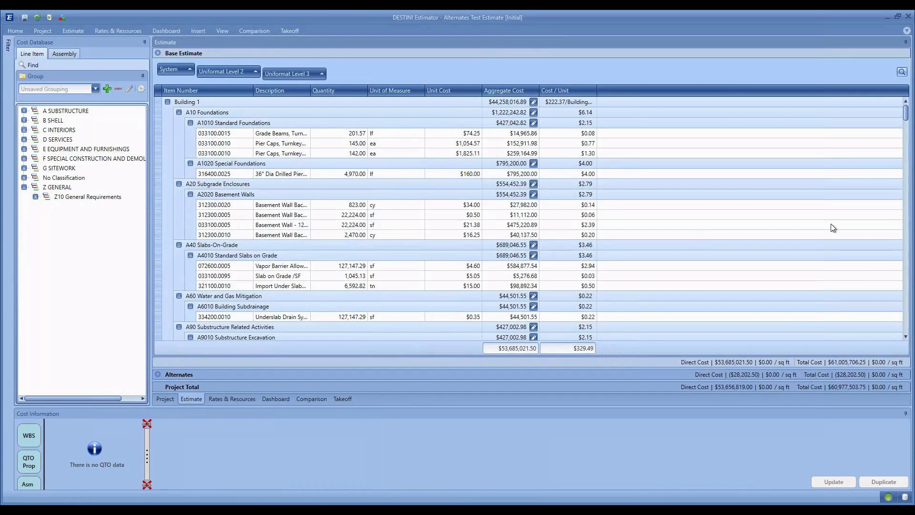
Step: Show and dismiss the base estimate's search panel, and view the cost information of the Basement Wall Backfill, w/Gravel item
left_click(902, 73)
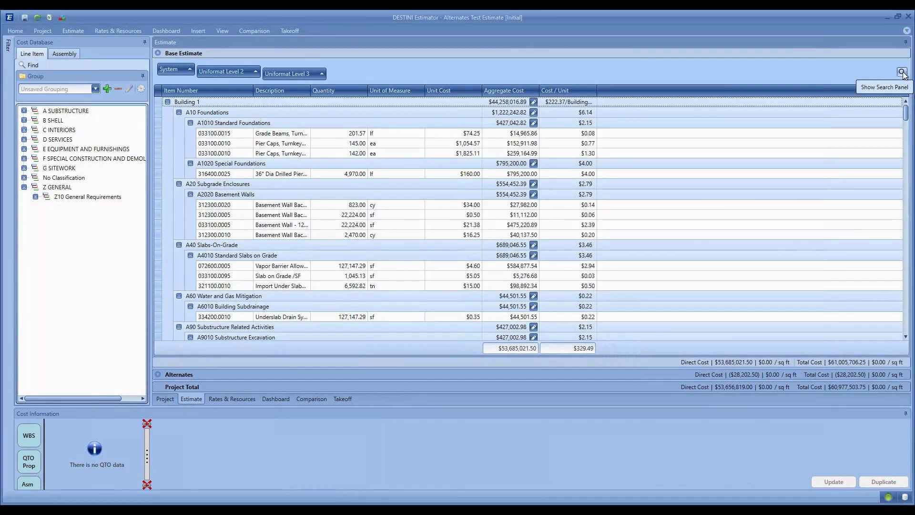
left_click(902, 73)
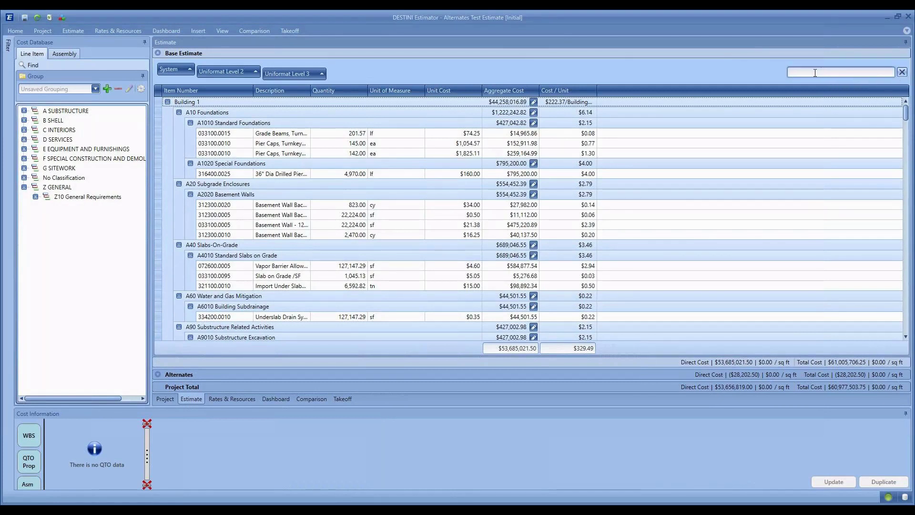
key("Escape")
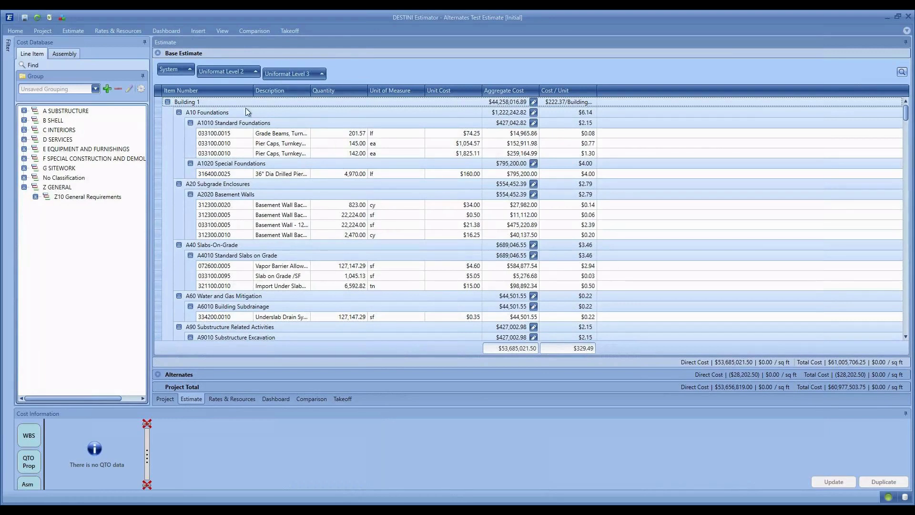
left_click(292, 206)
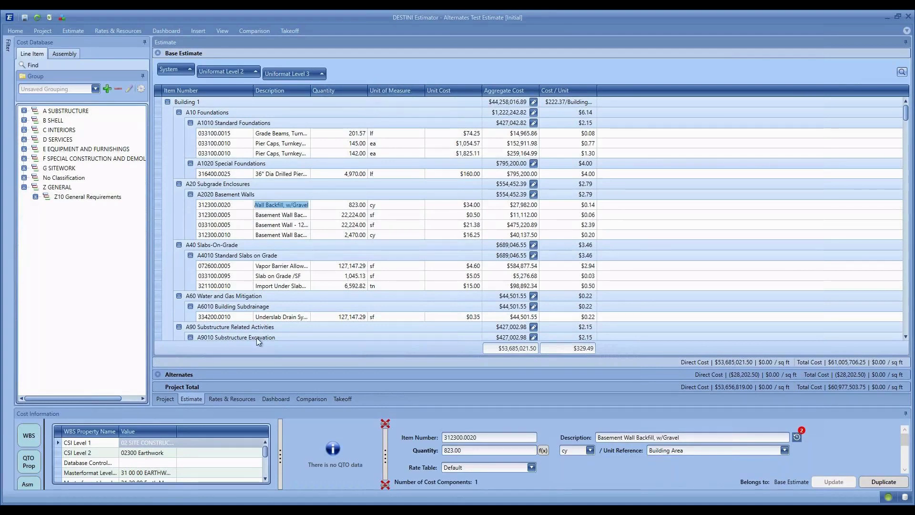
Step: Go to the full list of alternates and add an alternate named Test Alternate
left_click(158, 375)
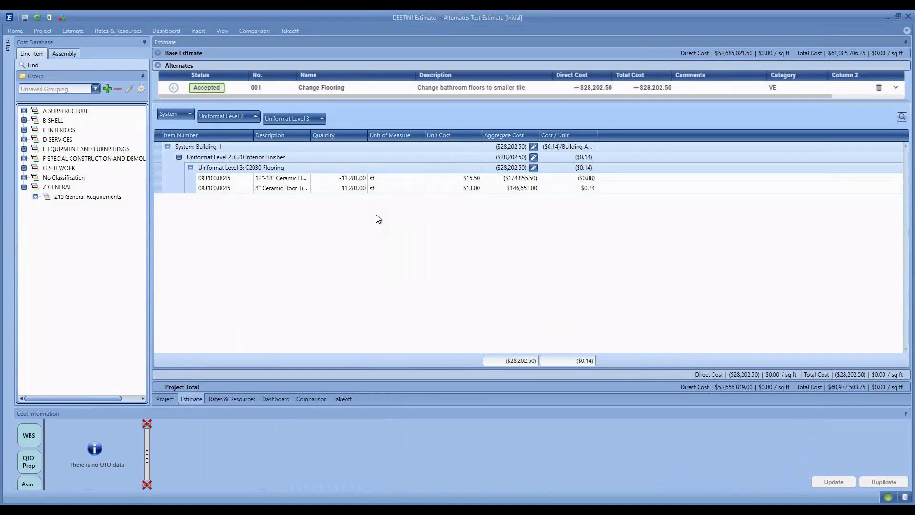
left_click(174, 87)
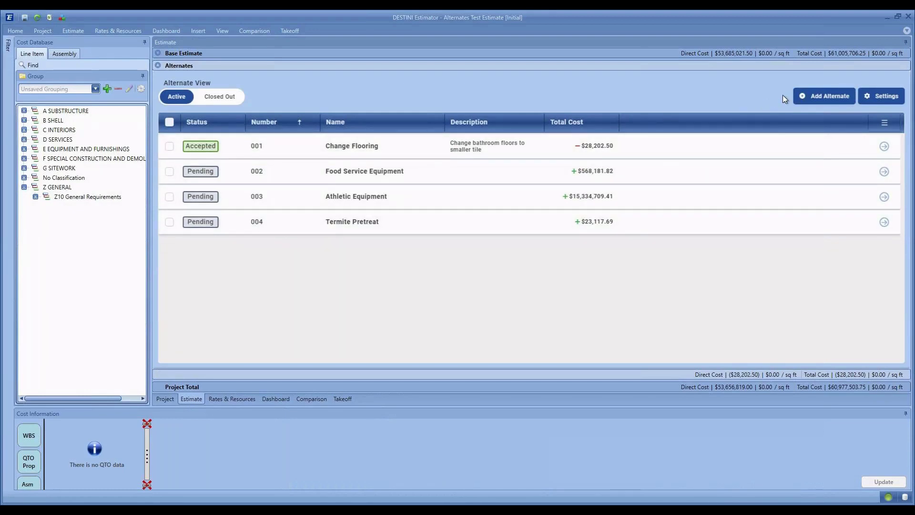
left_click(814, 98)
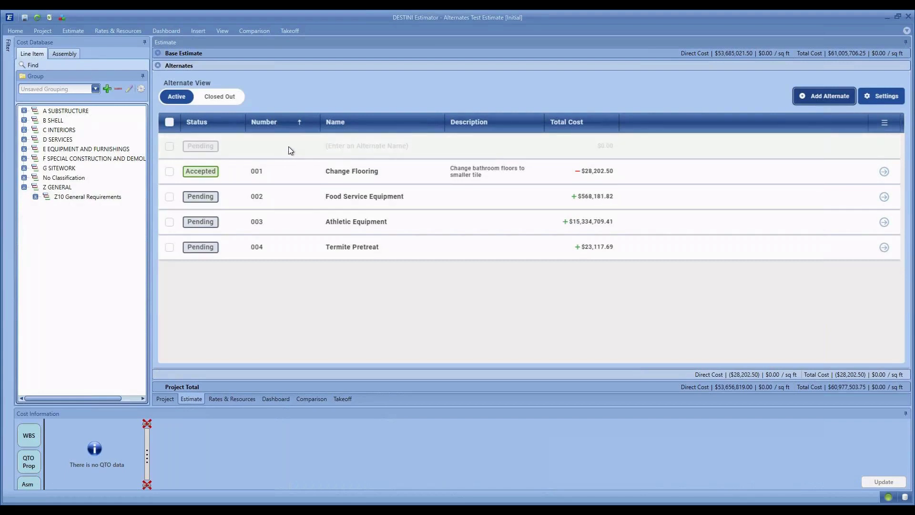
left_click(372, 149)
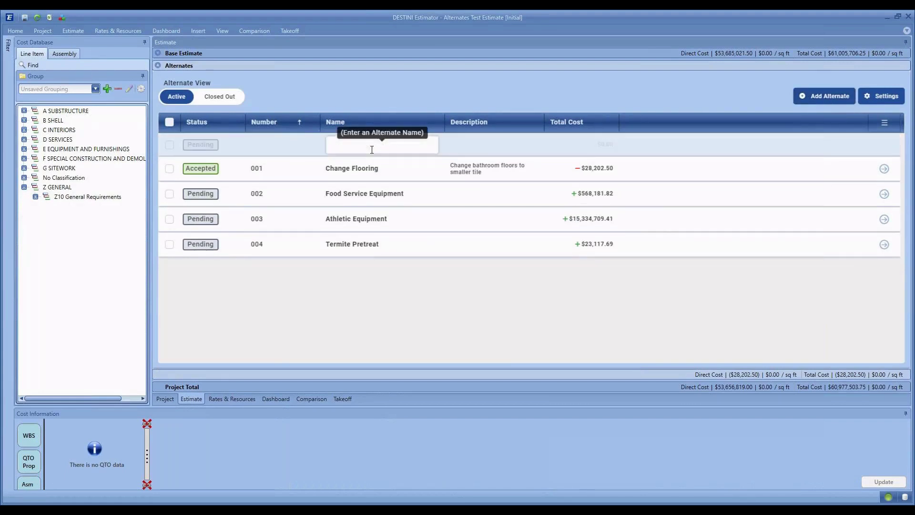
type("Test Alternate")
left_click(277, 150)
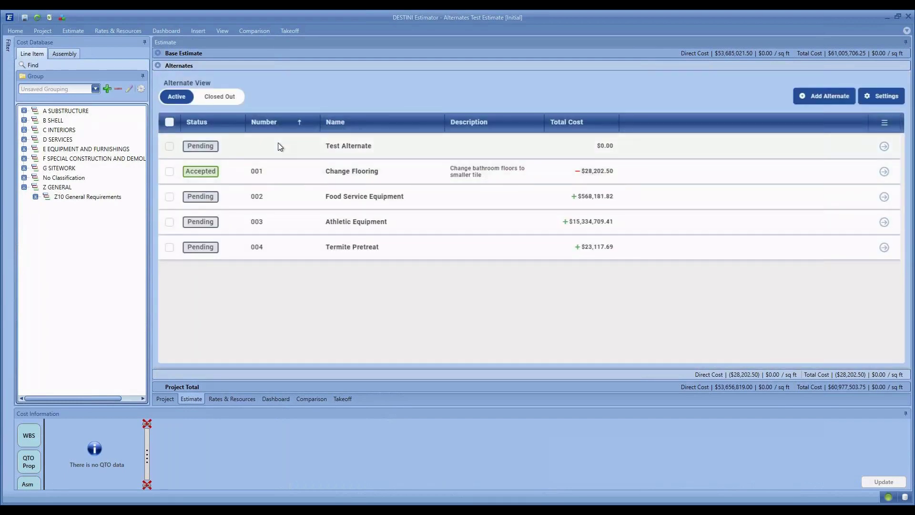
Step: Give Test Alternate the number 005 and the description "Test Alternate for demo purposes"
left_click(278, 144)
type("0")
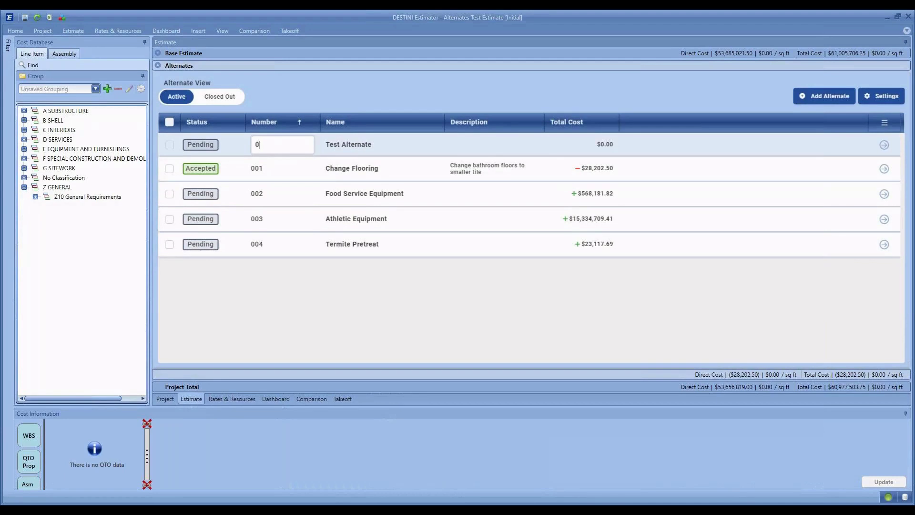
type("05")
key("Tab")
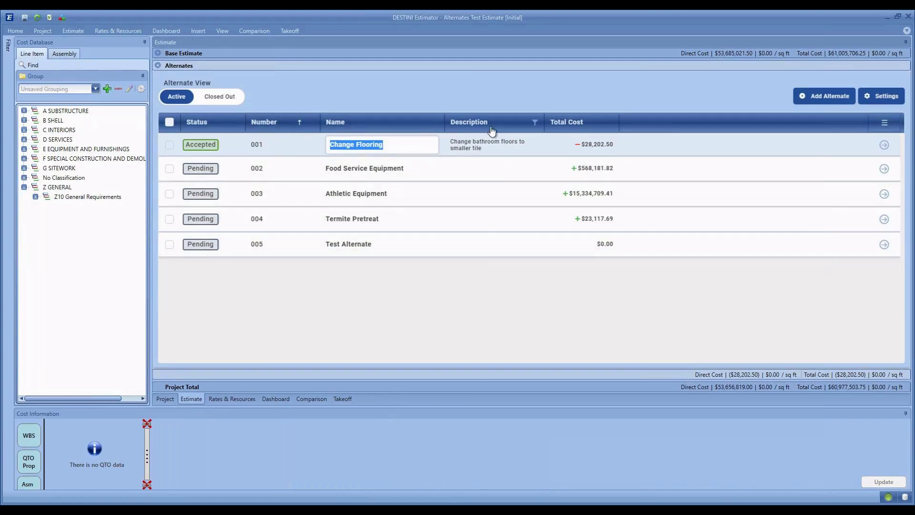
left_click(493, 239)
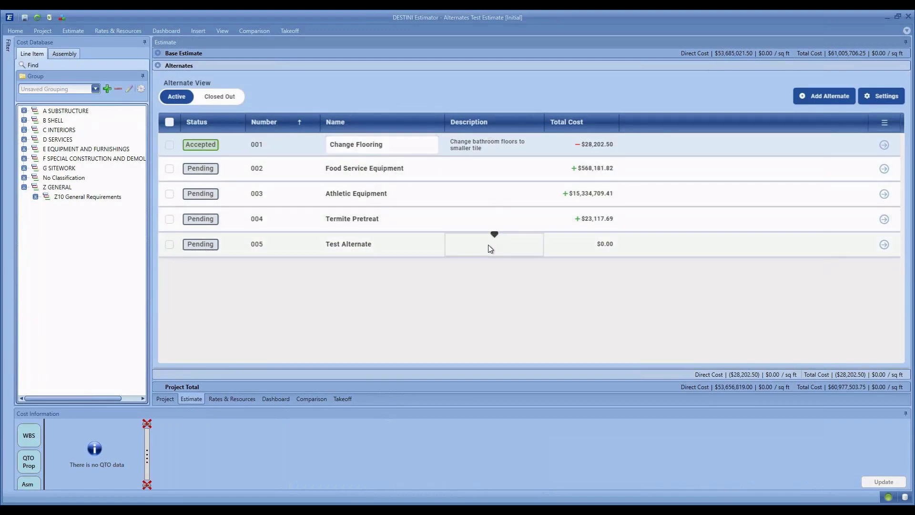
type("T")
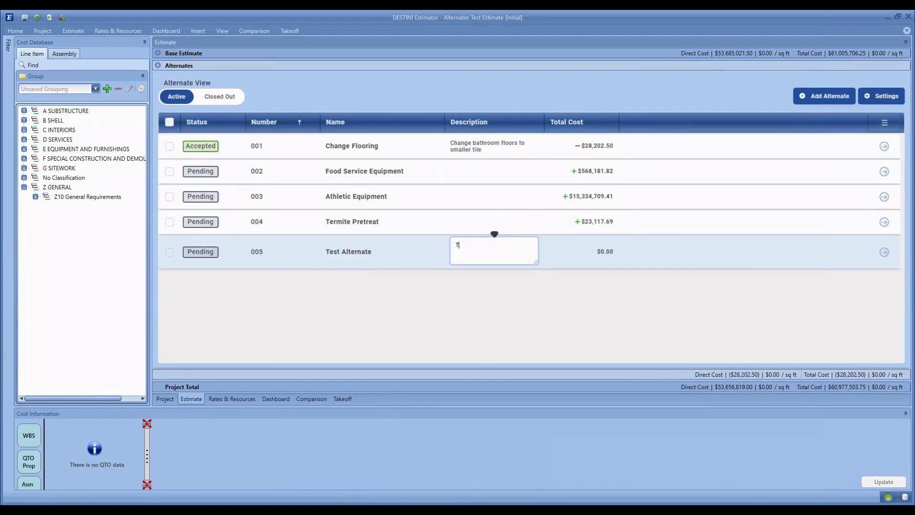
type("est Alternate for demo purposes")
left_click(651, 262)
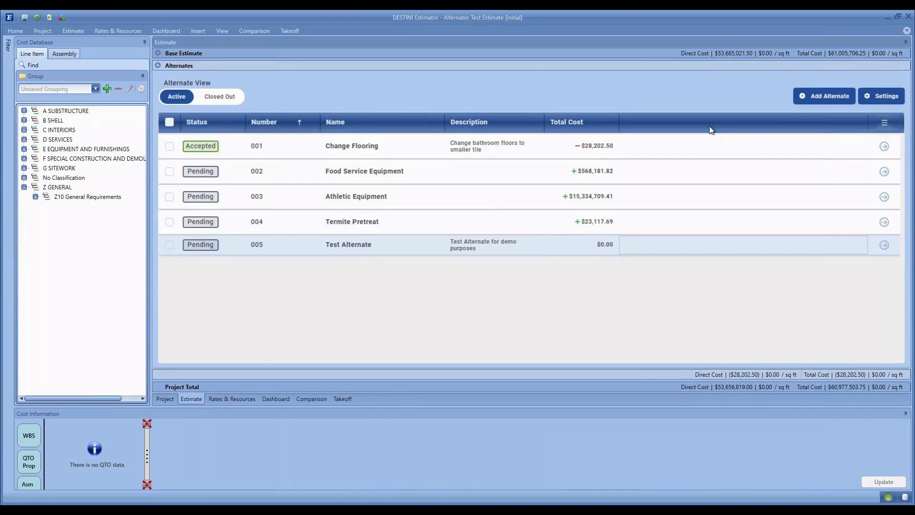
Step: Review the alternates settings for custom columns and closed out tags, and return to the alternates list
left_click(884, 123)
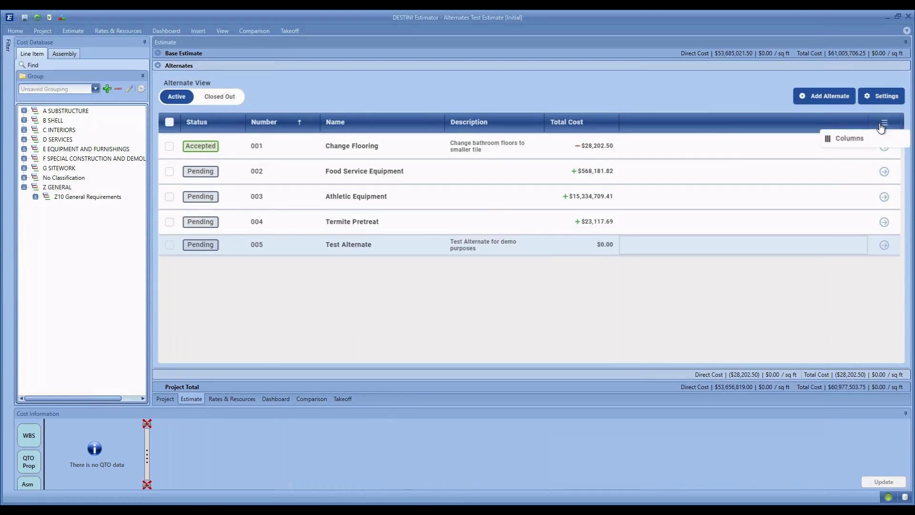
left_click(884, 98)
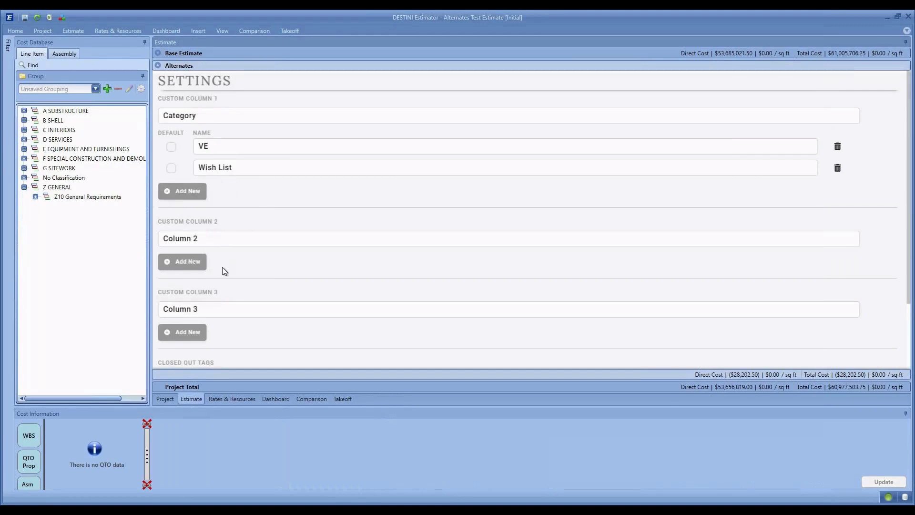
scroll(224, 271, "down", 3)
left_click(818, 347)
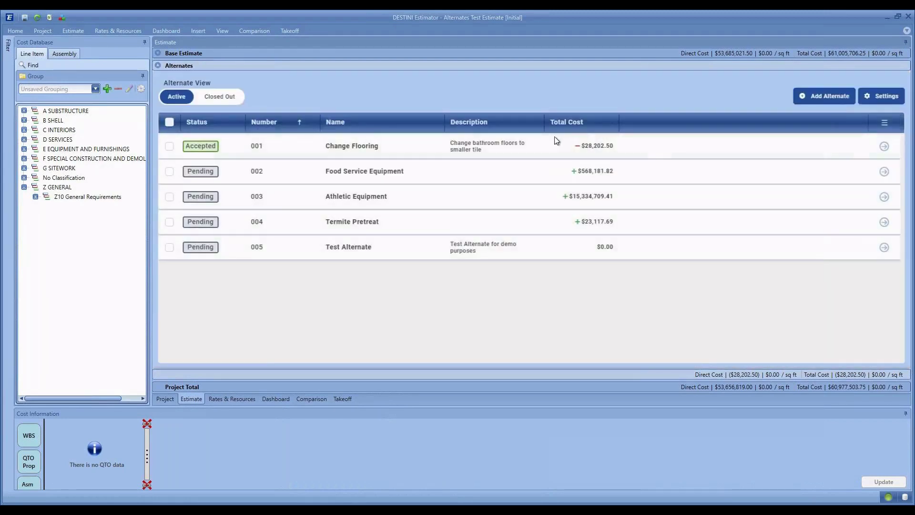
Step: Show the Category column in the alternates list
left_click(884, 123)
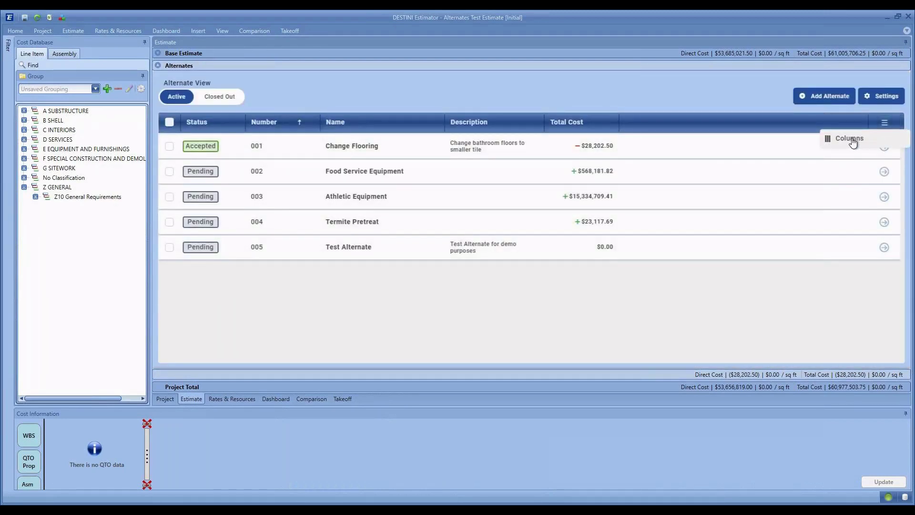
left_click(878, 138)
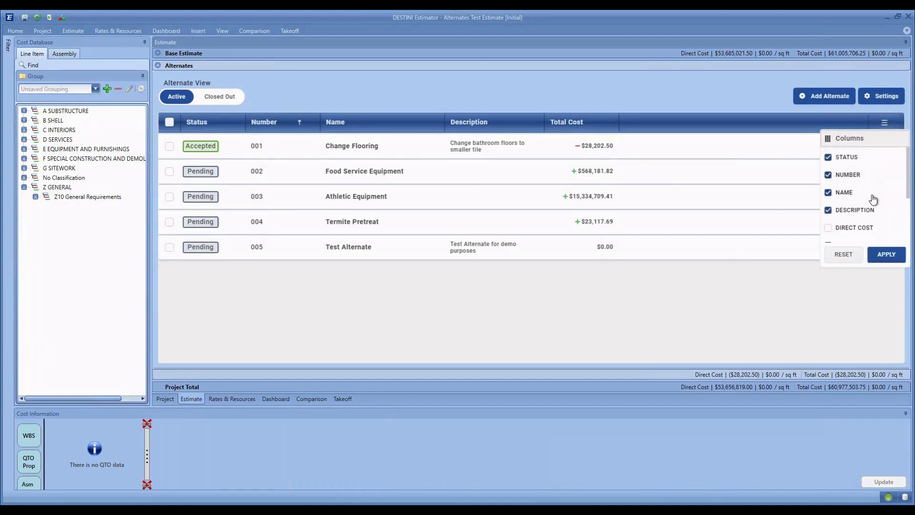
scroll(871, 209, "down", 3)
left_click(830, 196)
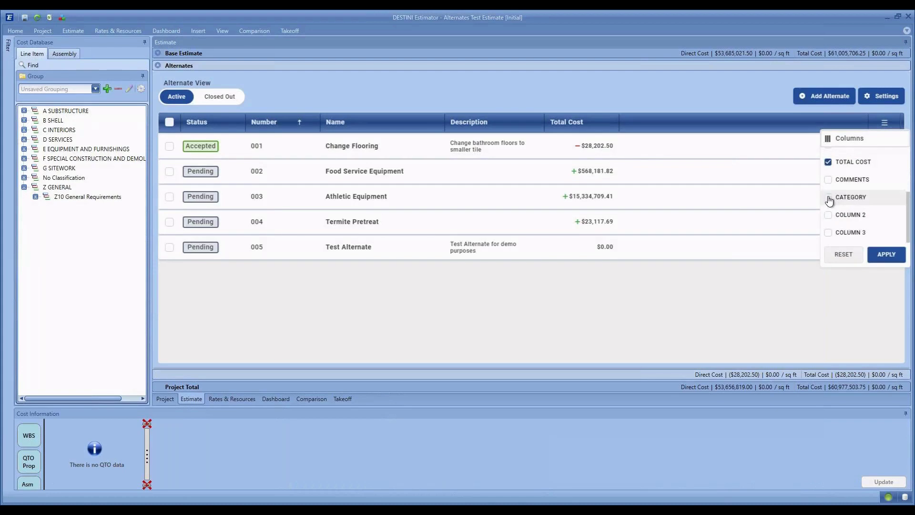
left_click(885, 255)
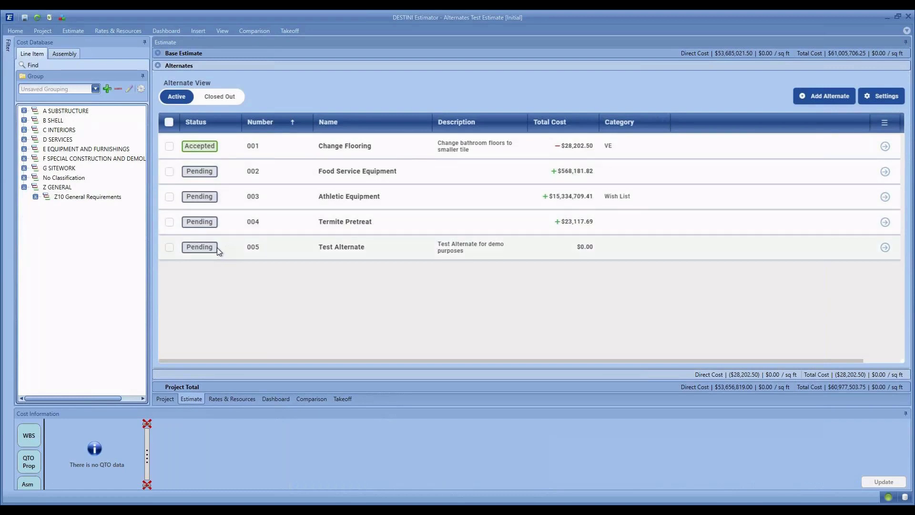
Step: Set the status of alternate 002, Food Service Equipment, to Accepted
left_click(222, 176)
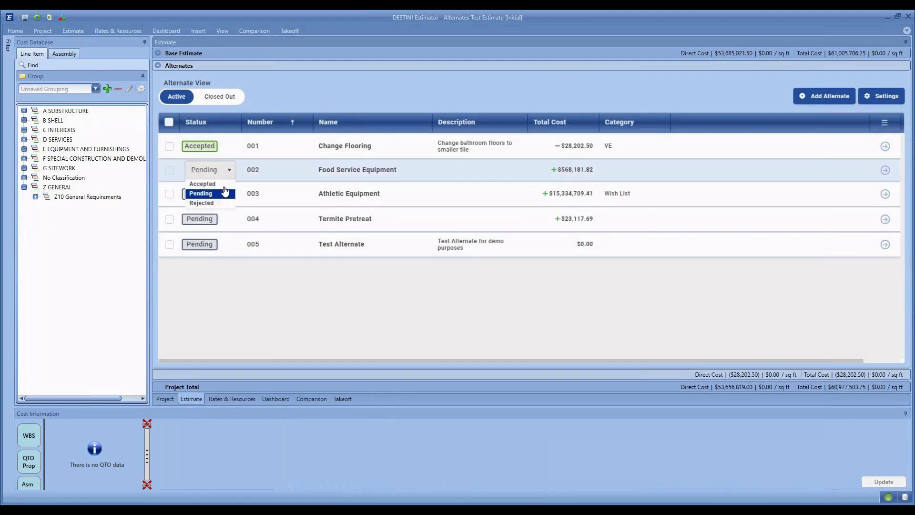
left_click(220, 184)
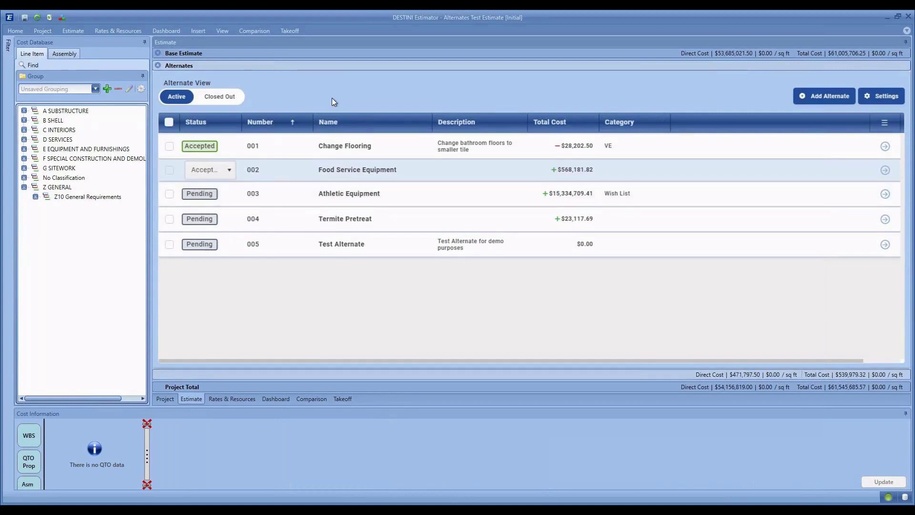
left_click(300, 201)
left_click(299, 201)
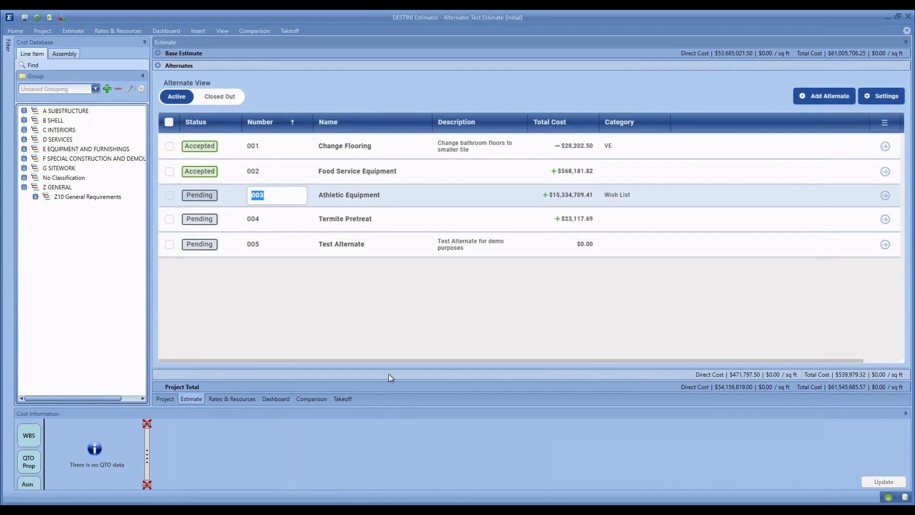
Step: Collapse the Alternates section to compare the base estimate, alternates and project total costs, and expand it again
left_click(157, 66)
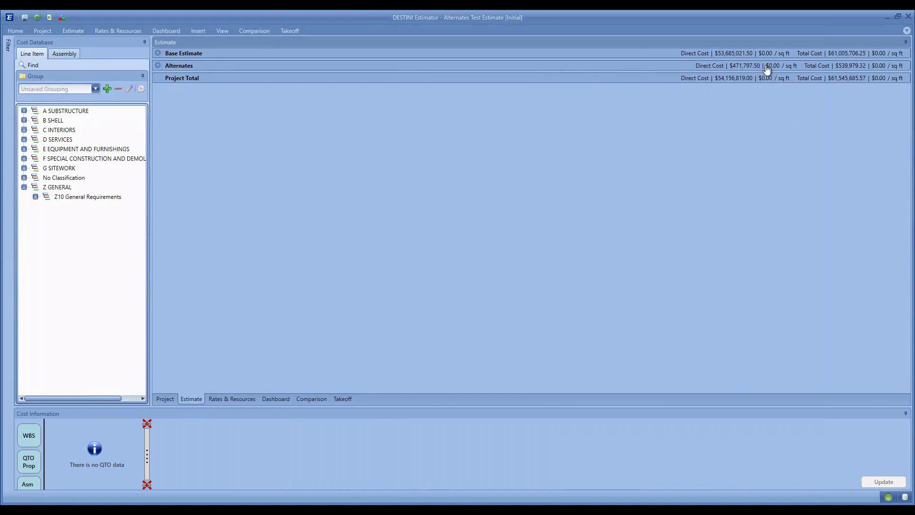
left_click(164, 65)
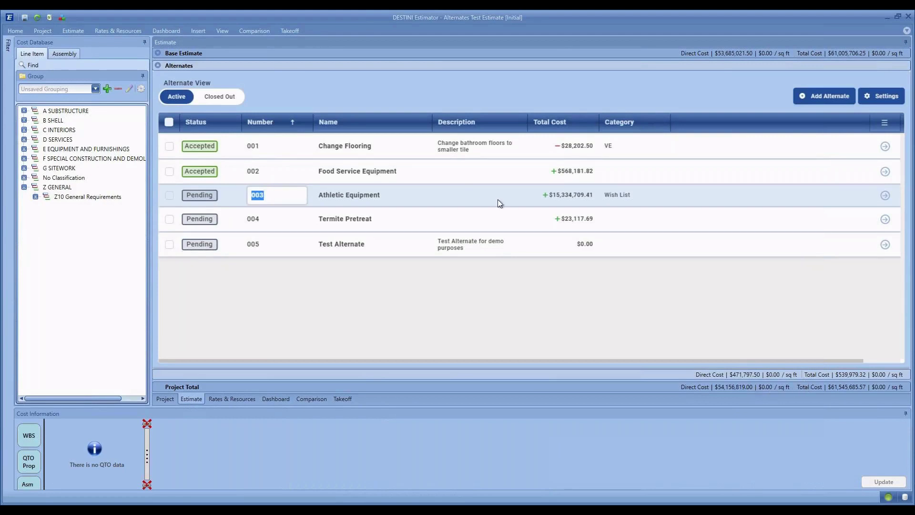
left_click(350, 220)
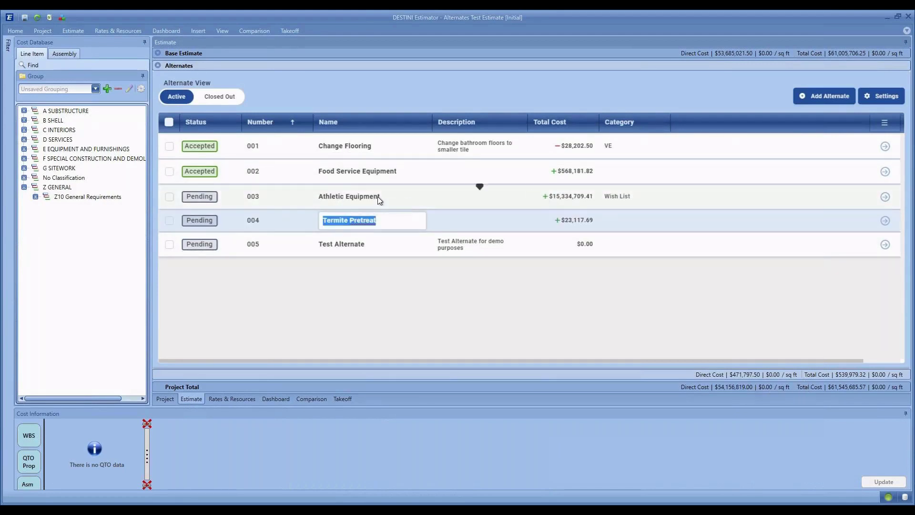
Step: Set the status of alternate 002, Food Service Equipment, back to Pending
left_click(215, 167)
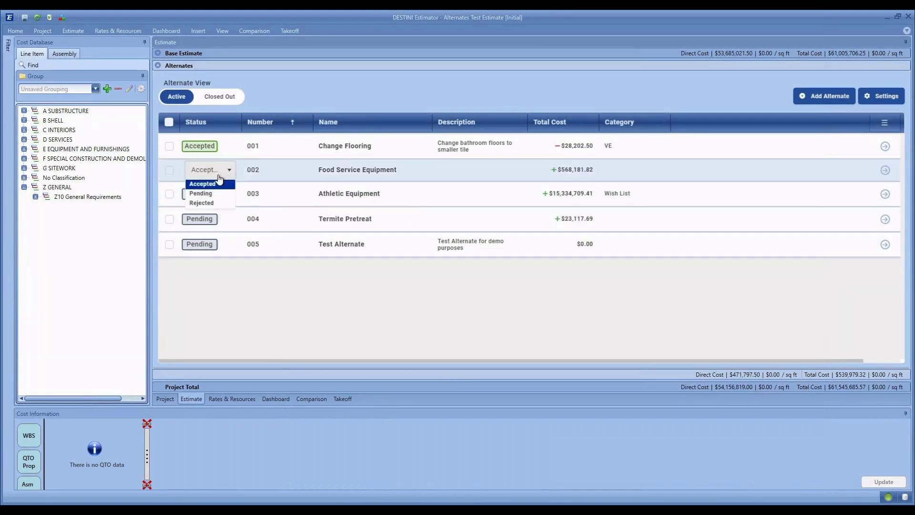
left_click(215, 193)
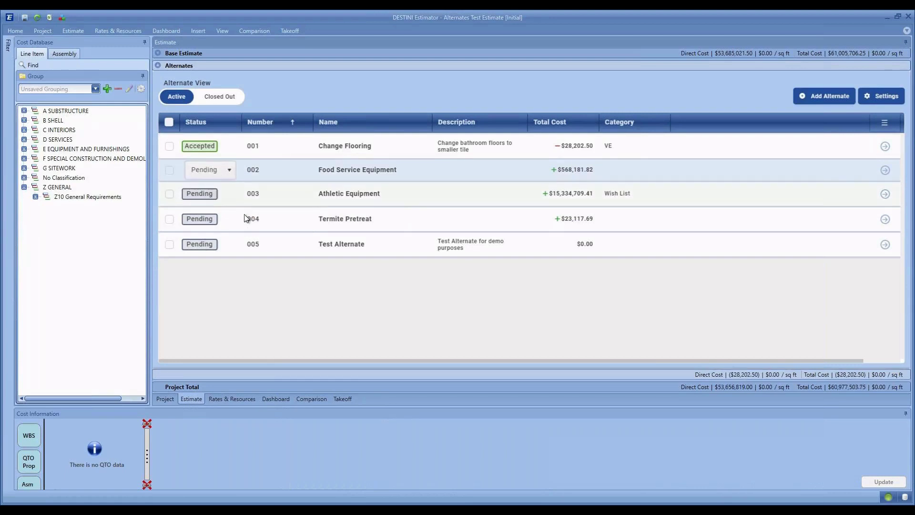
left_click(367, 246)
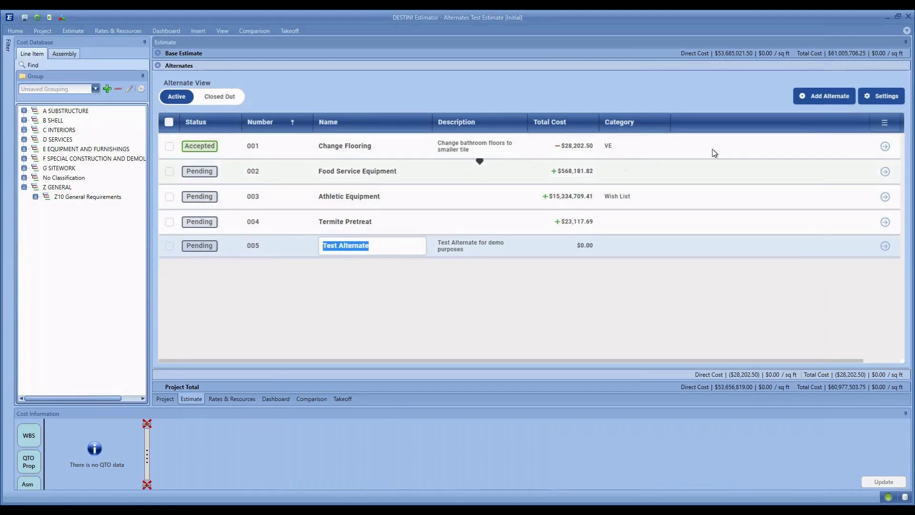
Step: Review the line items inside alternates 001, Change Flooring, and 003, Athletic Equipment, and return to the alternates list
left_click(884, 146)
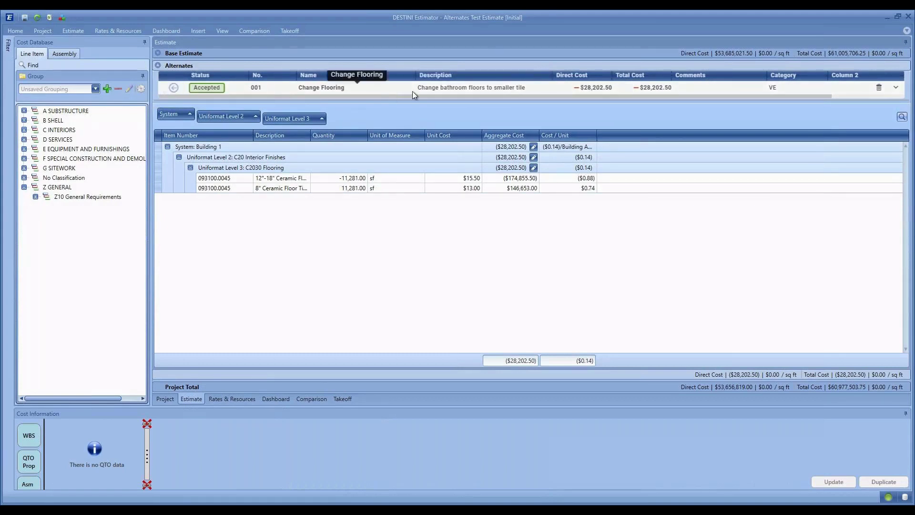
left_click(173, 89)
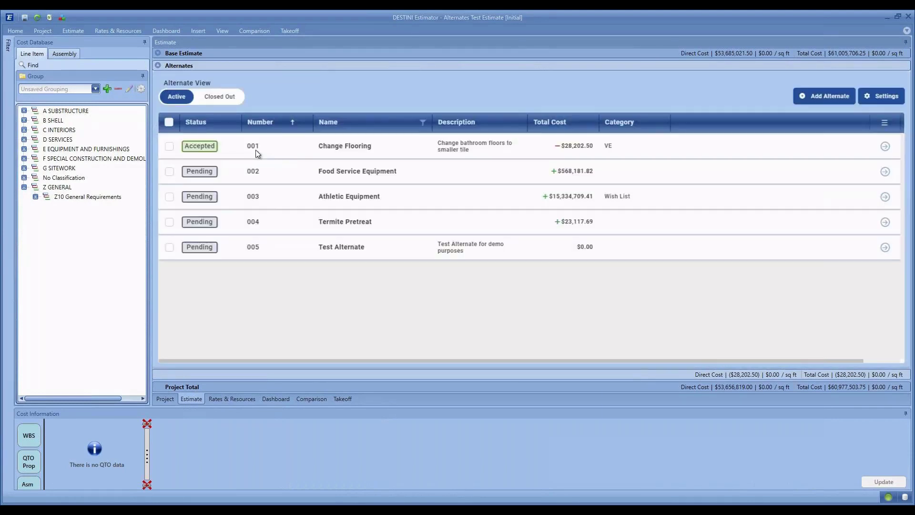
left_click(885, 196)
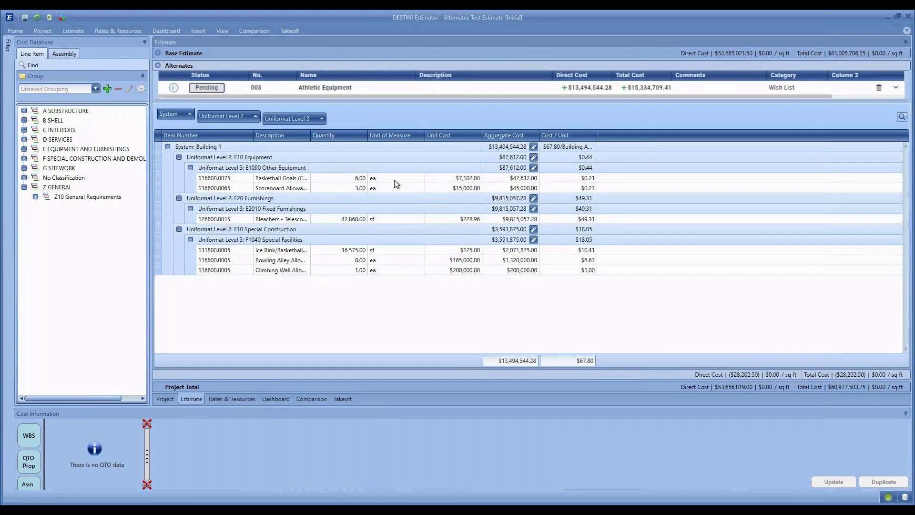
left_click(174, 87)
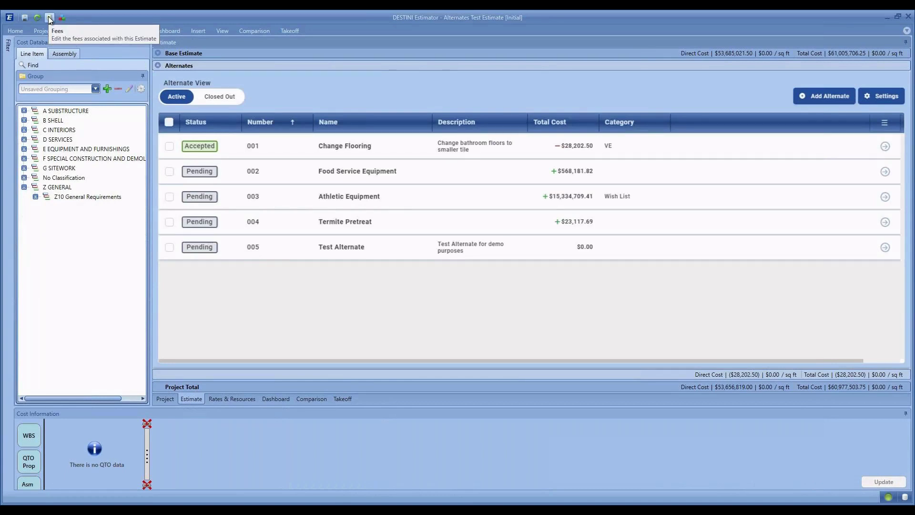
Step: Open the estimate's Fees Editor and inspect the fees of the base estimate and alternate 001, Change Flooring
left_click(48, 18)
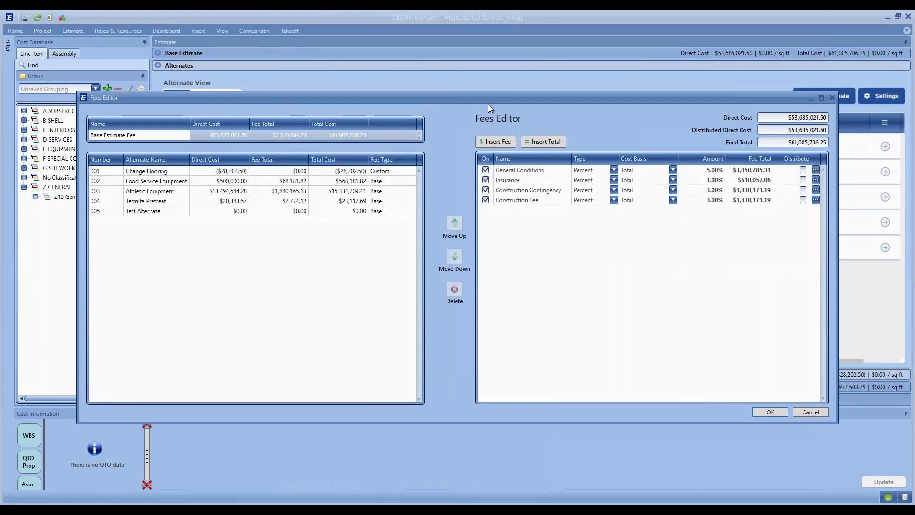
left_click(235, 136)
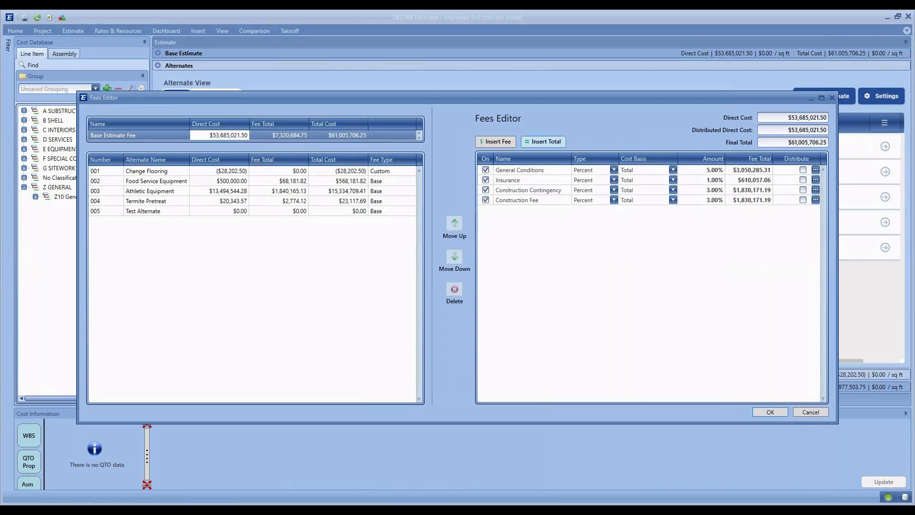
left_click(163, 172)
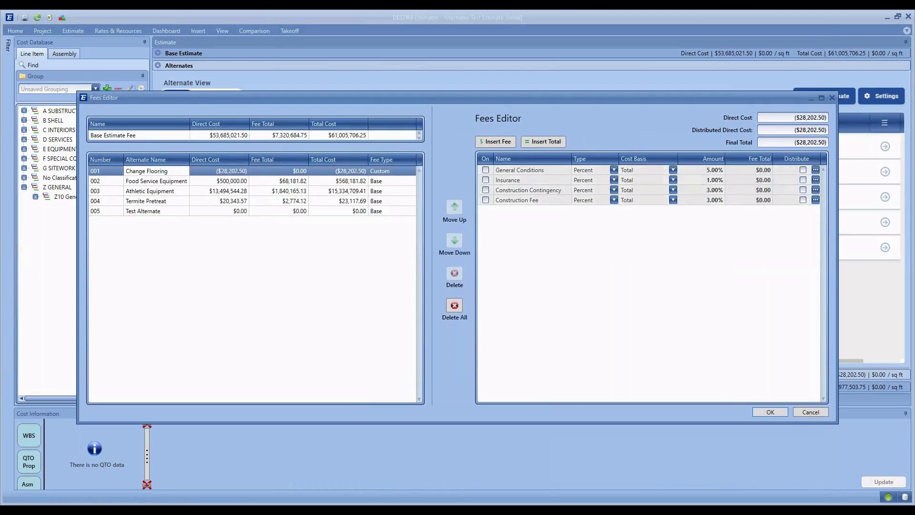
Step: Set the fee type of alternate 002, Food Service Equipment, to Custom
left_click(387, 181)
left_click(411, 181)
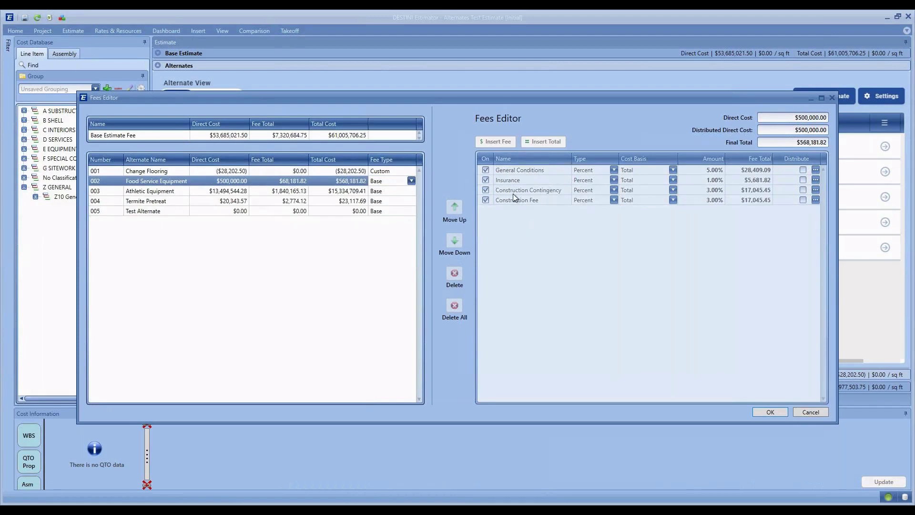
left_click(411, 181)
left_click(388, 202)
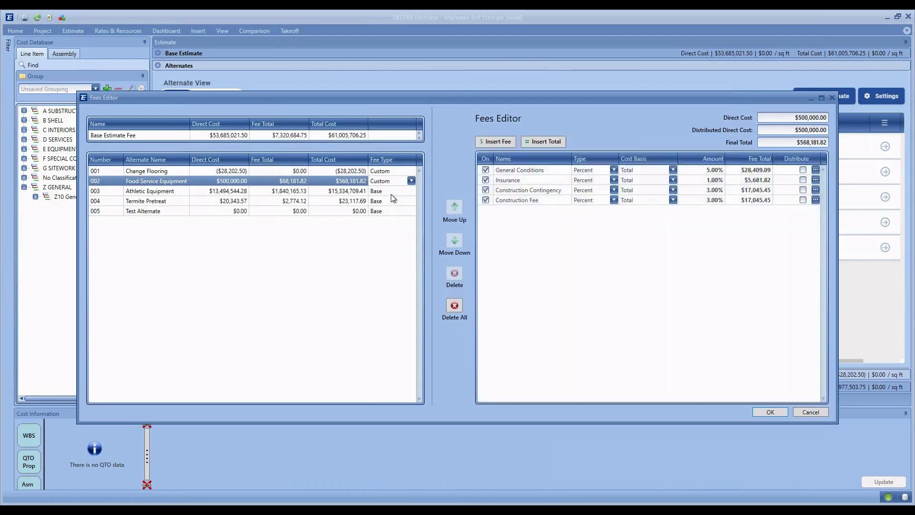
Step: Try switching off Insurance, Construction Contingency and Construction Fee for alternate 002, and switch them back on
left_click(486, 199)
left_click(486, 190)
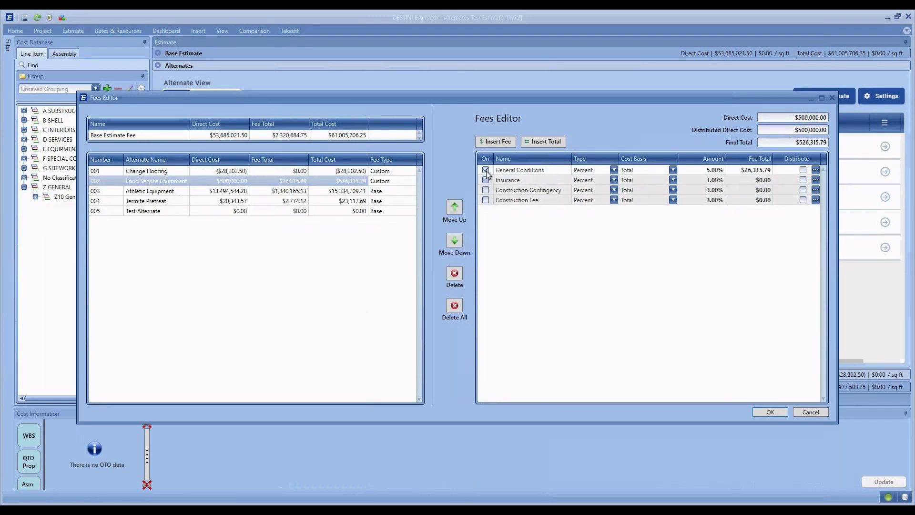
left_click(485, 180)
left_click(486, 180)
left_click(486, 190)
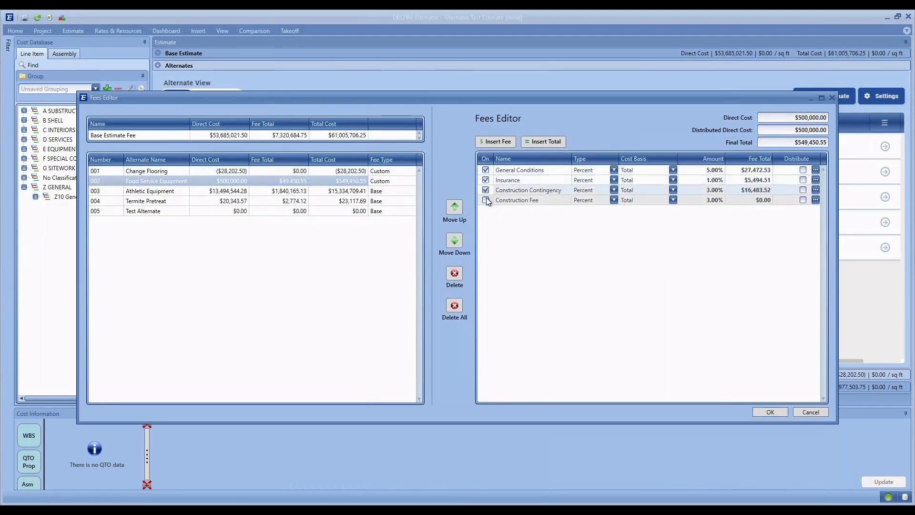
left_click(485, 200)
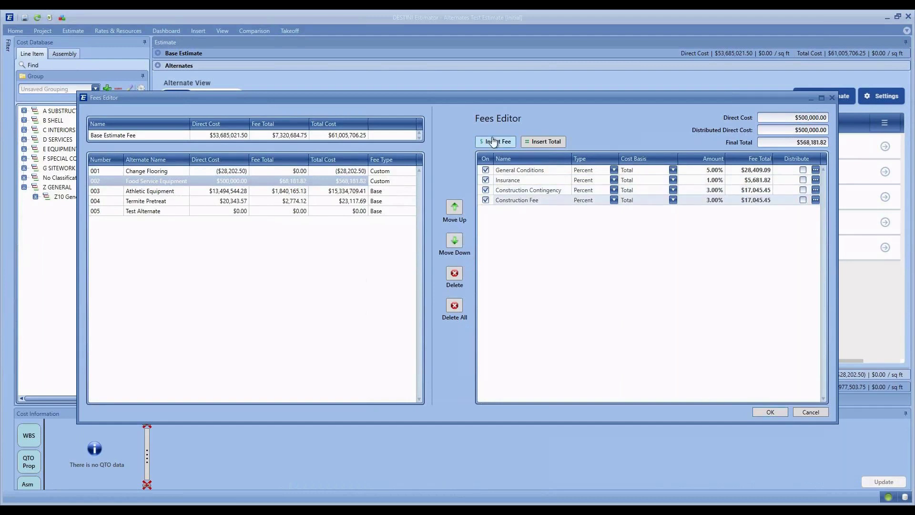
Step: Insert a percent fee named "Additional Fee on Alternate 2" for the Food Service Equipment alternate
left_click(496, 141)
left_click(530, 211)
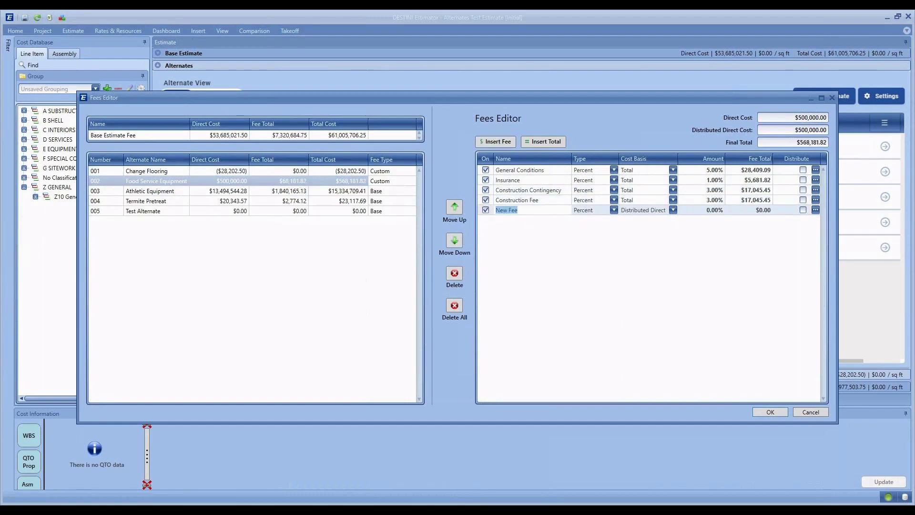
type("Additional Fee on Alternate 2")
key("Tab")
key("alt+Down")
key("Return")
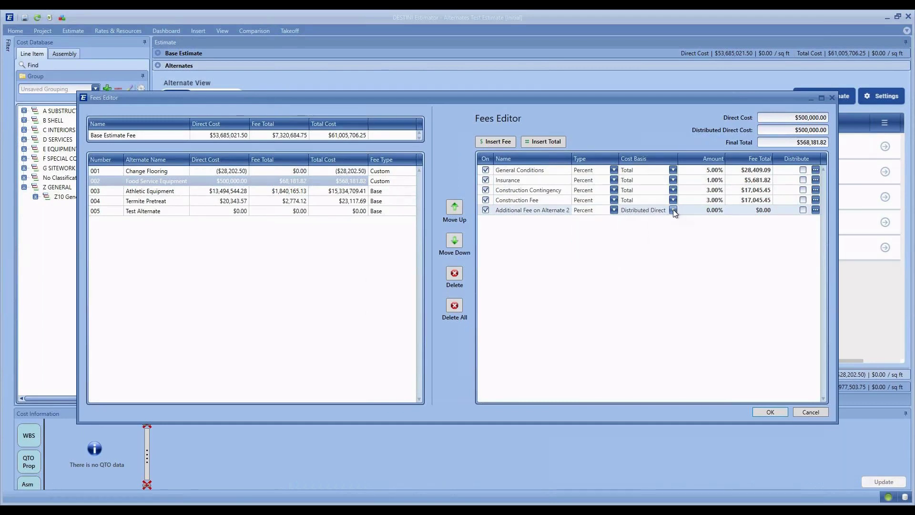
Step: Set the additional fee's cost basis to Total and its amount to 5%
left_click(674, 210)
left_click(637, 253)
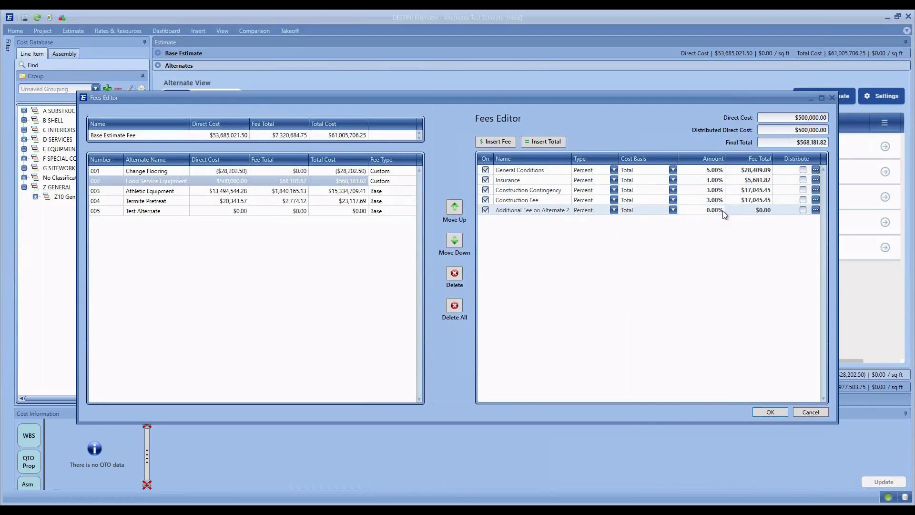
type("5%")
key("Up")
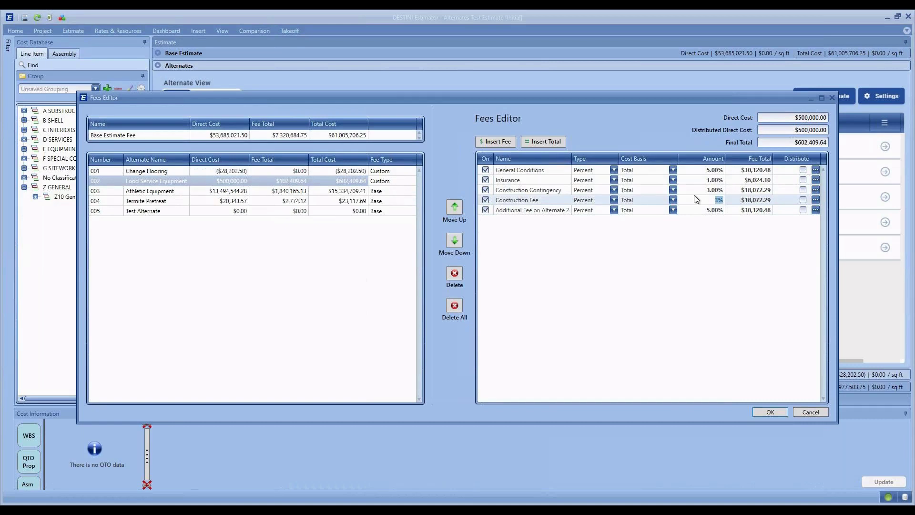
Step: Compare the fees of alternates 003, 004 and 001 with the base estimate fees, and save the fee changes
left_click(334, 192)
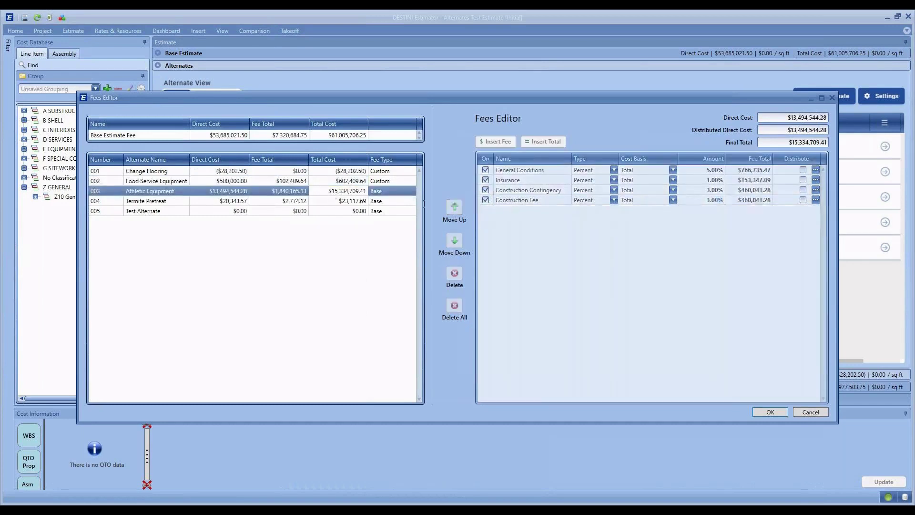
left_click(355, 202)
left_click(348, 173)
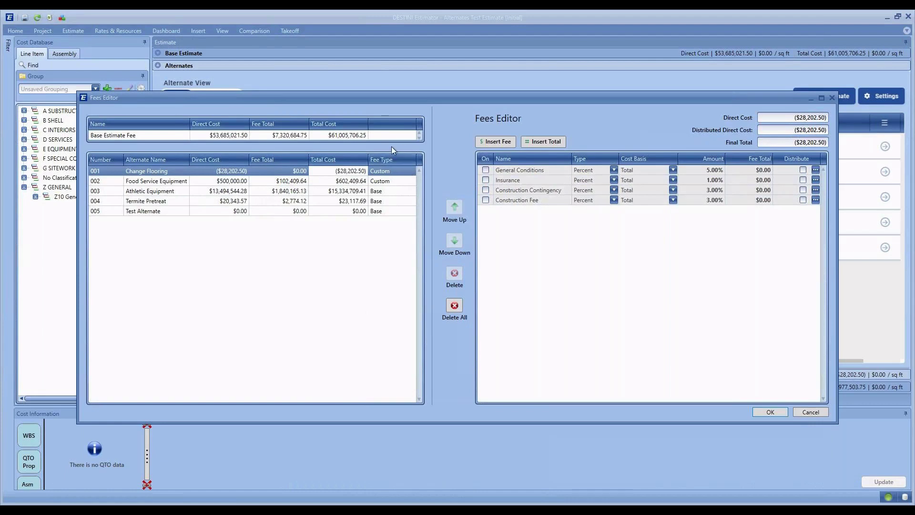
left_click(365, 136)
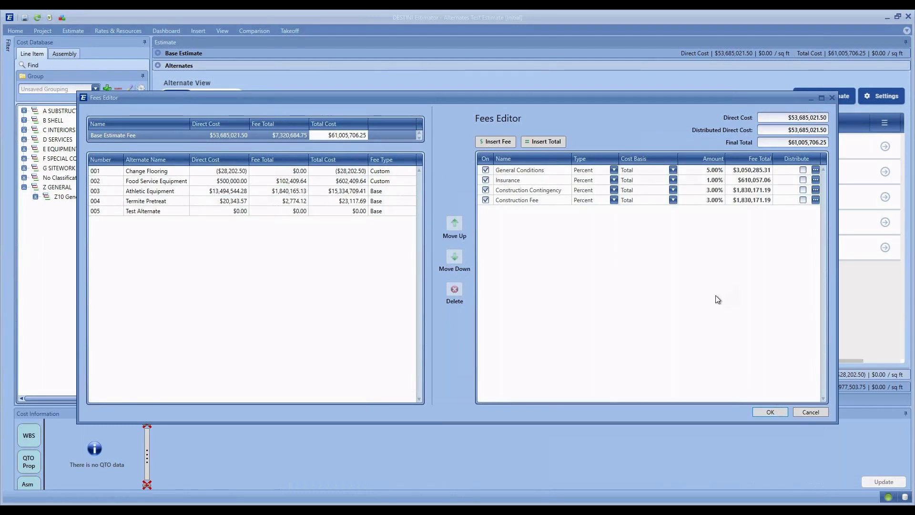
left_click(770, 411)
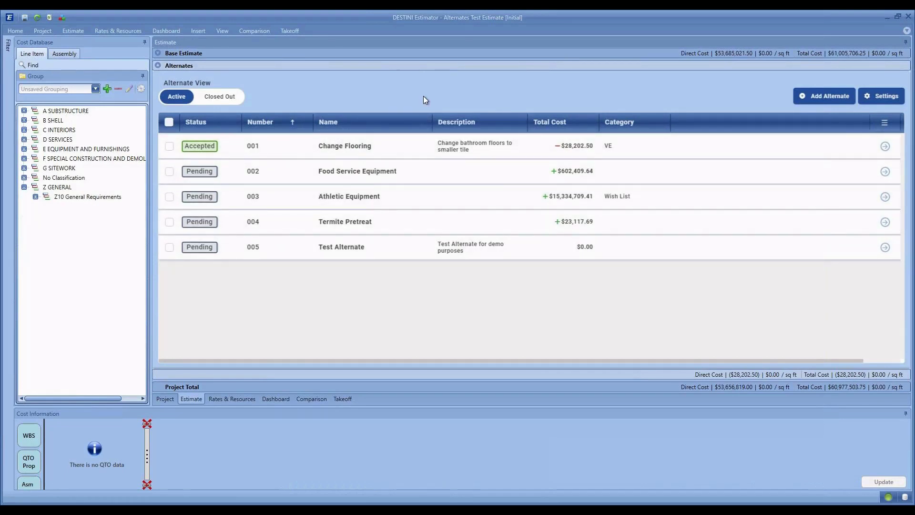
Step: Examine the total direct and indirect costs on the dashboard's Summary sheet and the alternate costs by status on the Alternate Summary sheet
left_click(216, 56)
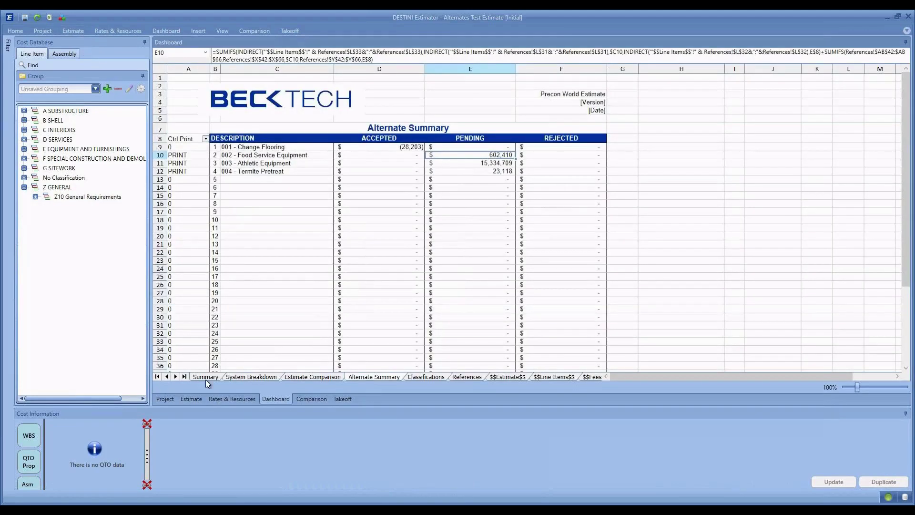
left_click(204, 377)
scroll(486, 267, "up", 6)
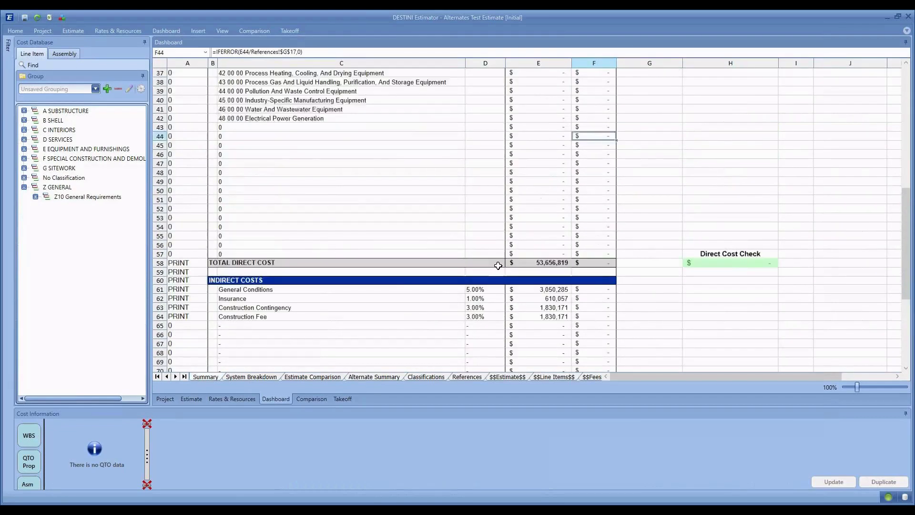
scroll(499, 265, "up", 10)
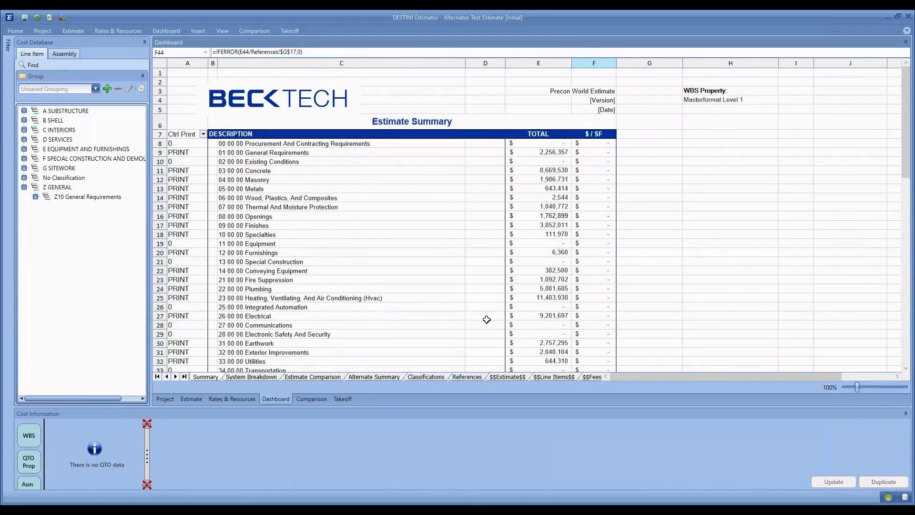
left_click(368, 377)
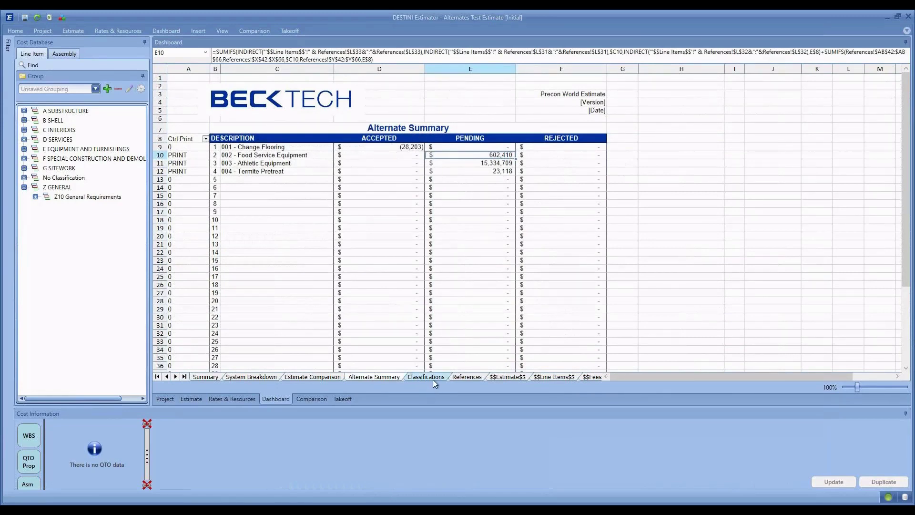
left_click(206, 377)
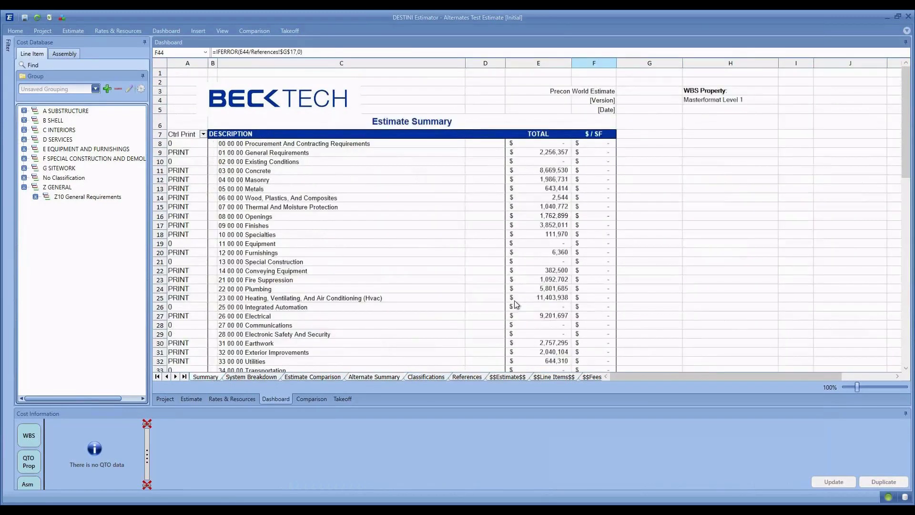
scroll(660, 210, "down", 1)
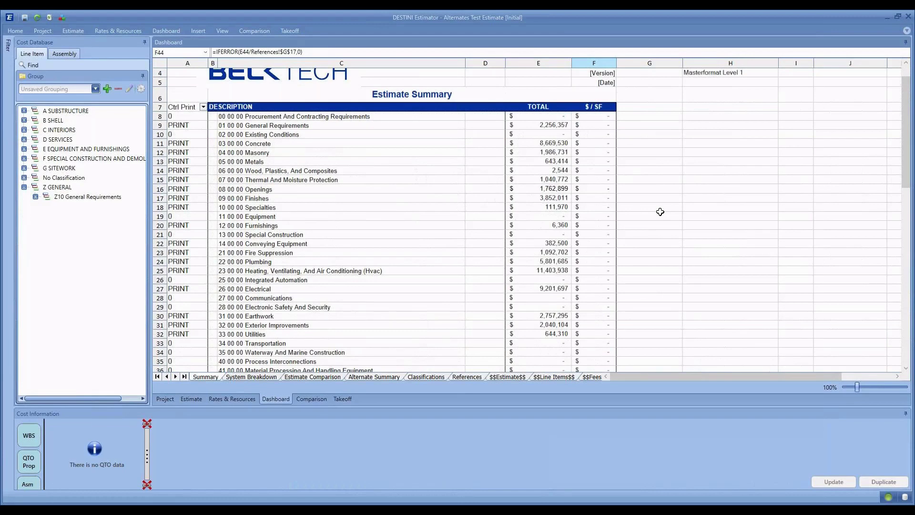
scroll(636, 210, "down", 2)
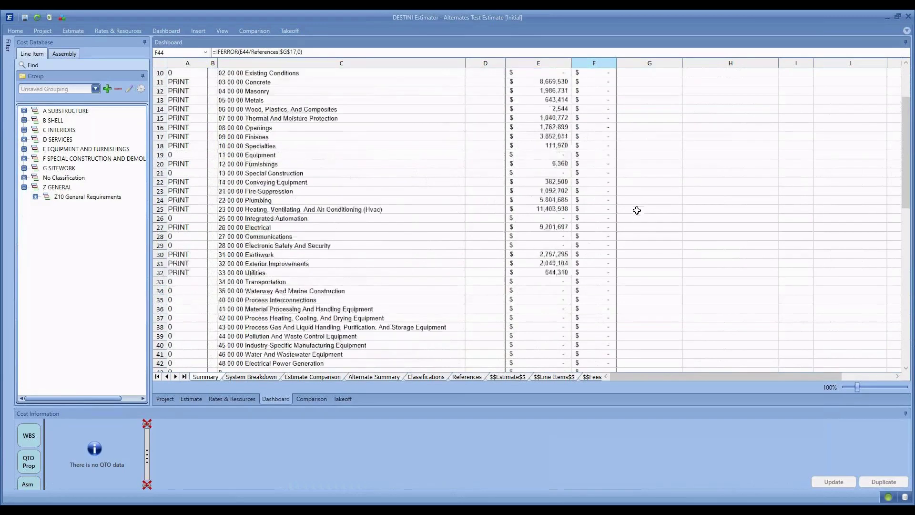
scroll(637, 210, "down", 6)
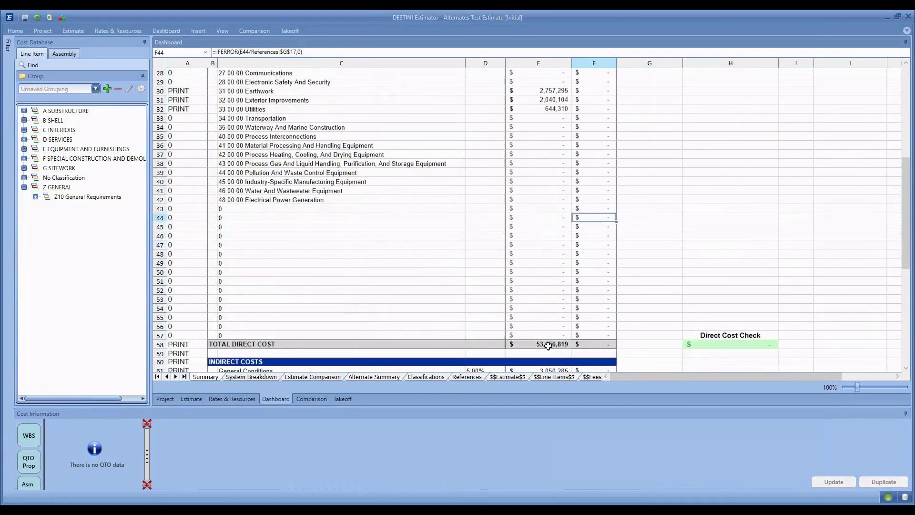
Step: Return to the estimate's alternates list and set the status of alternate 001, Change Flooring, to Pending
left_click(196, 401)
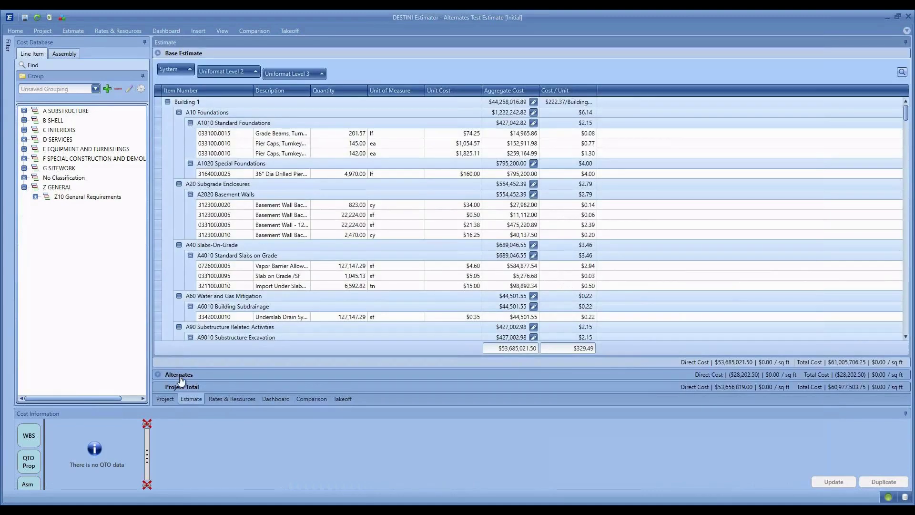
left_click(180, 376)
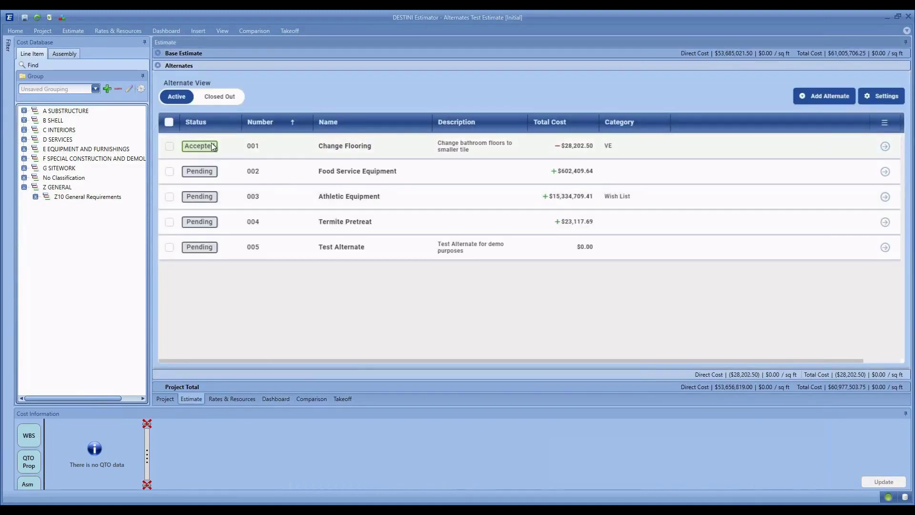
left_click(212, 146)
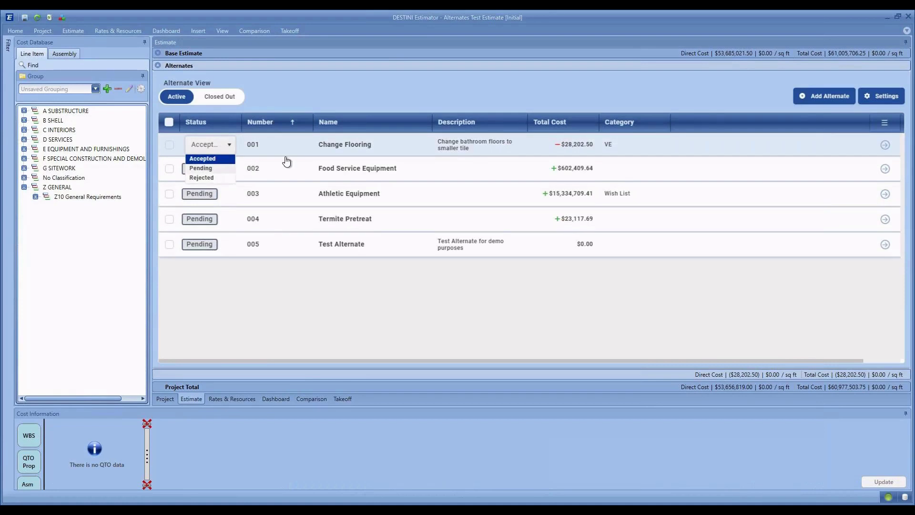
key("Down")
key("Return")
left_click(353, 170)
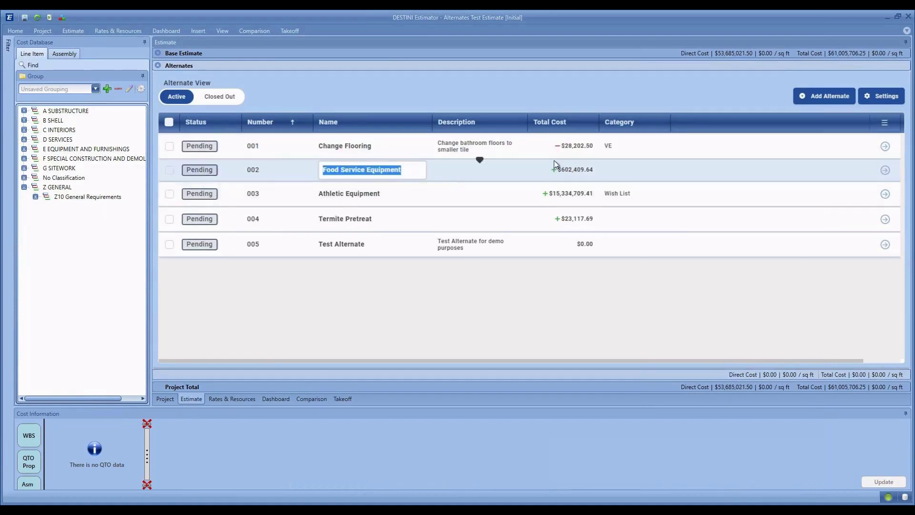
Step: Review the fee table on the dashboard's References sheet and the costs on the Summary sheet, and return to the estimate's alternates list
left_click(276, 399)
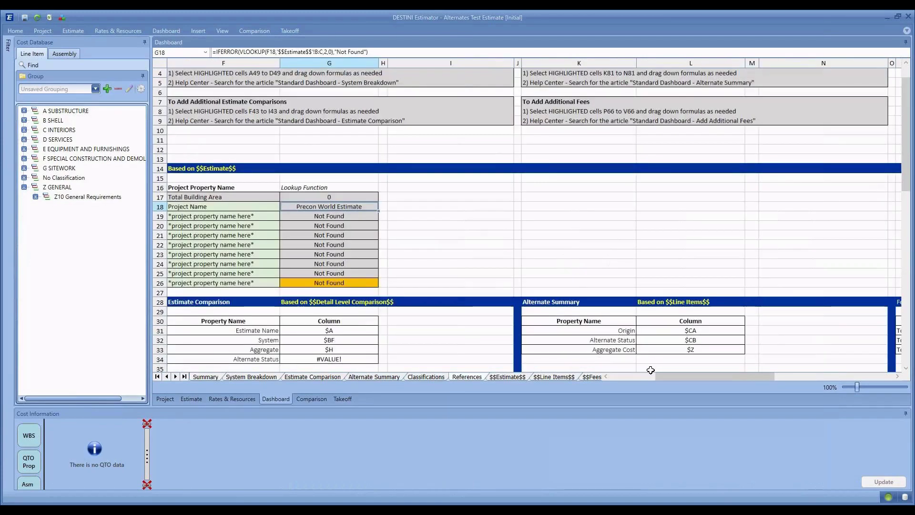
mouse_move(674, 378)
left_mouse_down()
mouse_move(760, 370)
mouse_move(798, 382)
mouse_move(683, 377)
left_mouse_up()
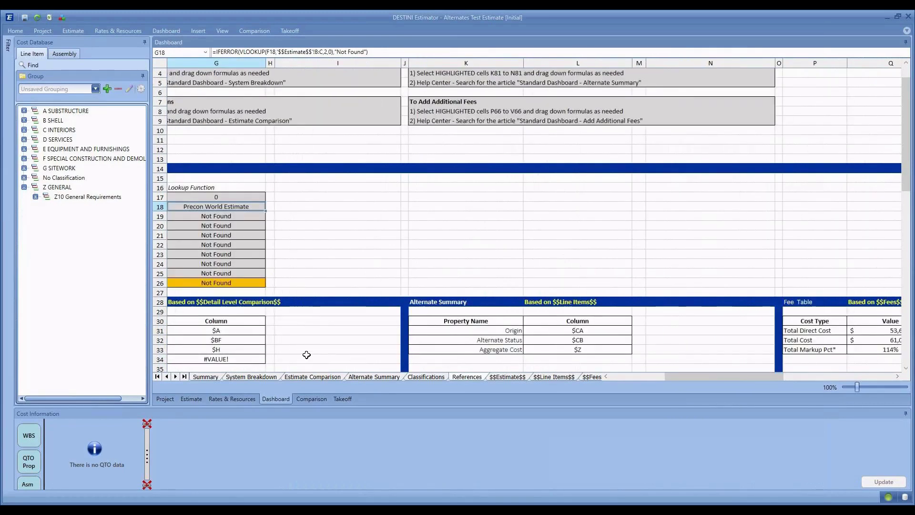
left_click(204, 377)
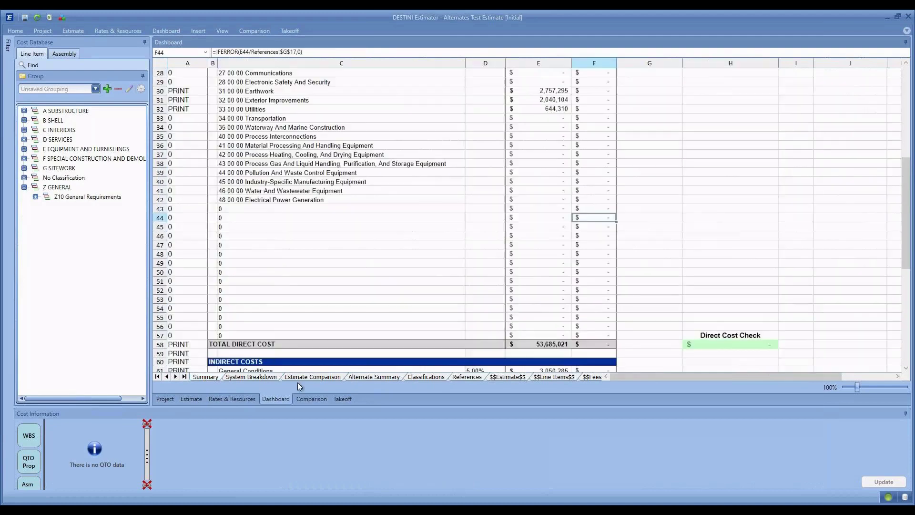
left_click(191, 399)
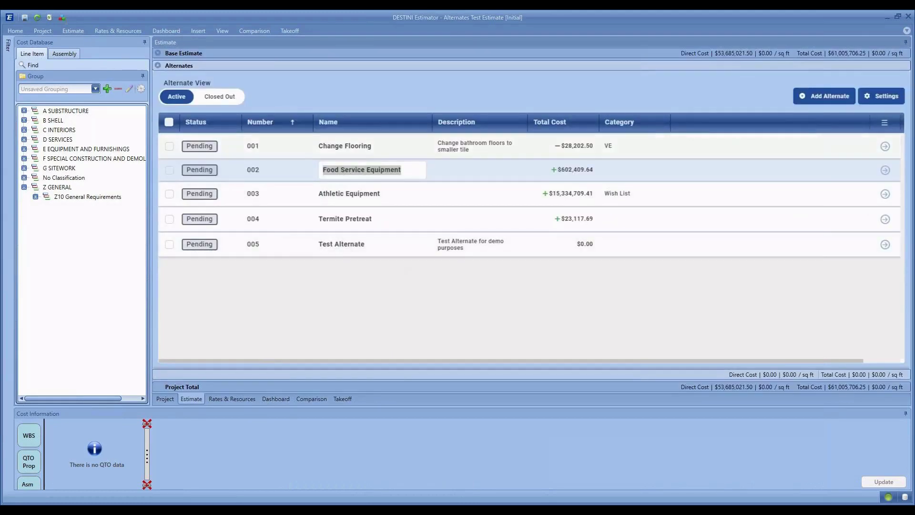
left_click(17, 31)
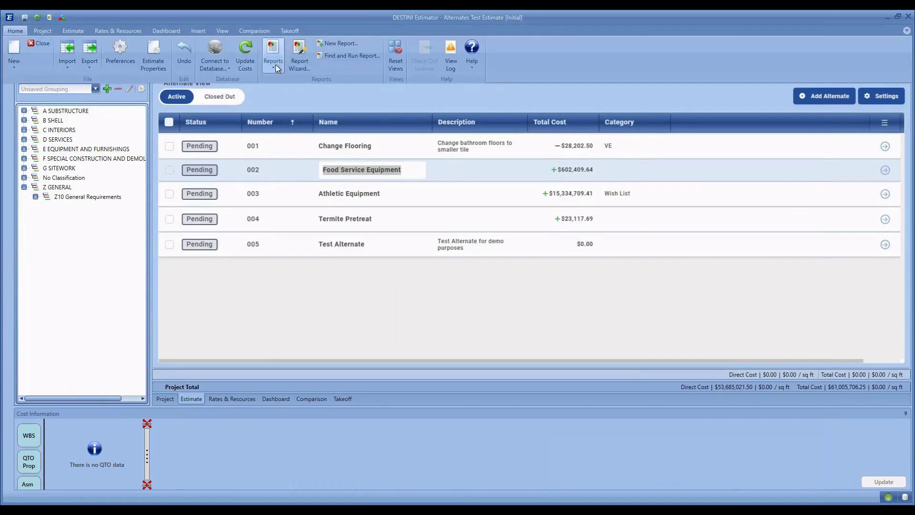
left_click(275, 65)
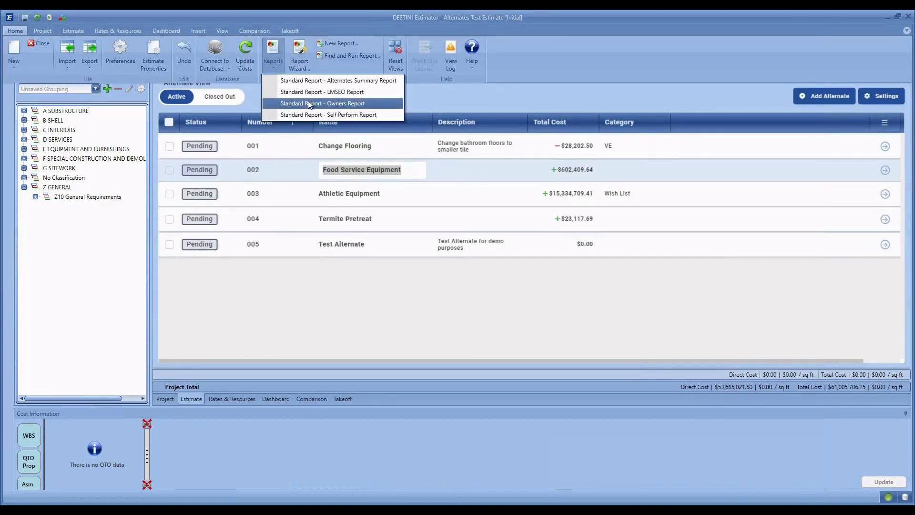
left_click(230, 147)
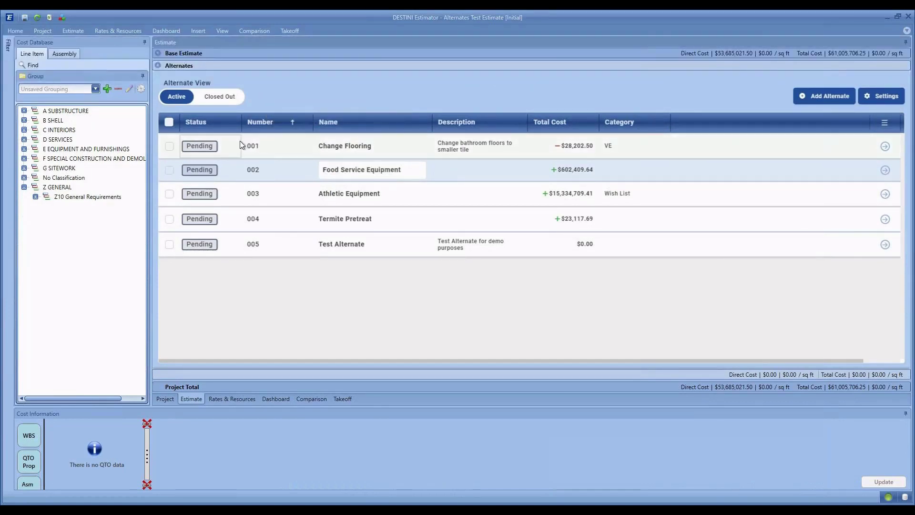
Step: Set the status of alternates 001, Change Flooring, and 002, Food Service Equipment, to Accepted
left_click(223, 144)
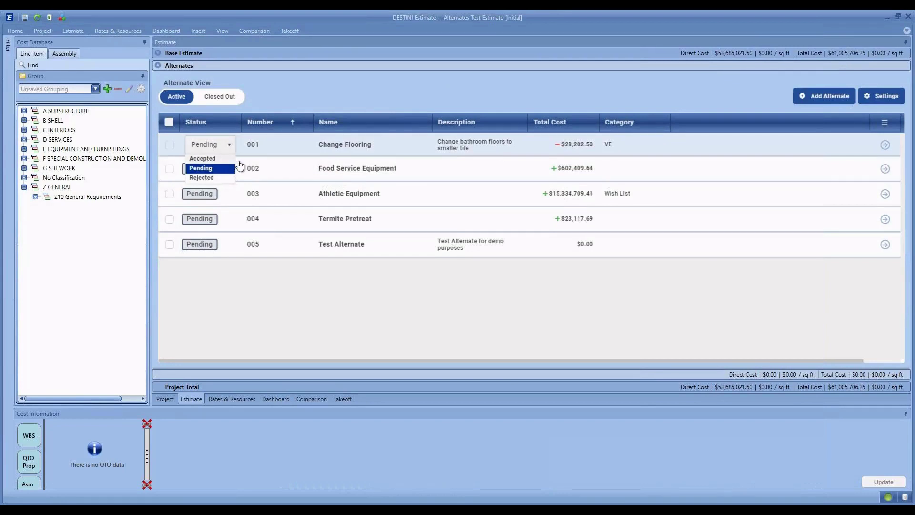
left_click(224, 159)
left_click(230, 168)
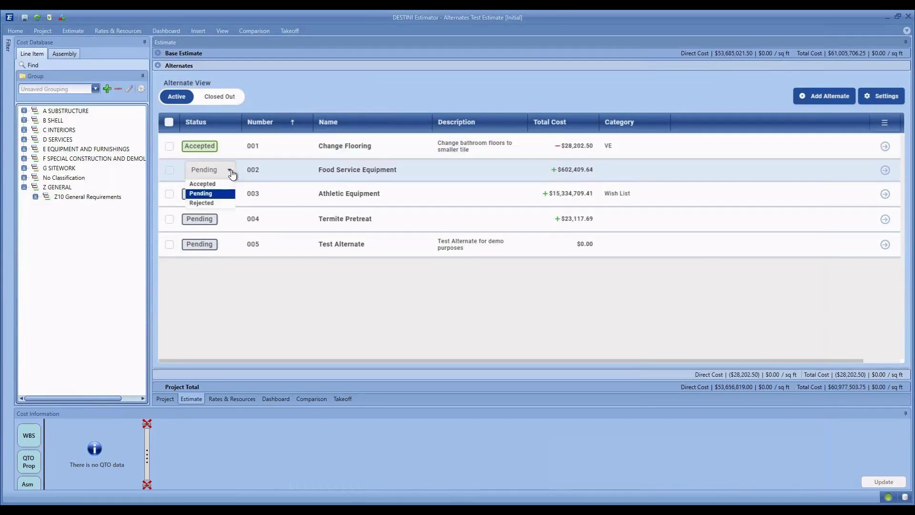
key("Up")
key("Return")
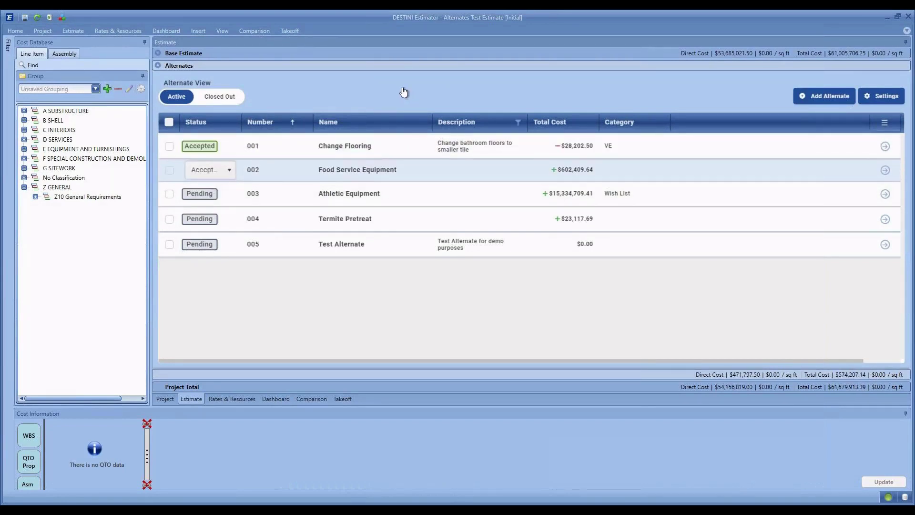
Step: Run the Standard Report - Owners Report for the estimate and maximize the report viewer window
left_click(18, 30)
left_click(268, 53)
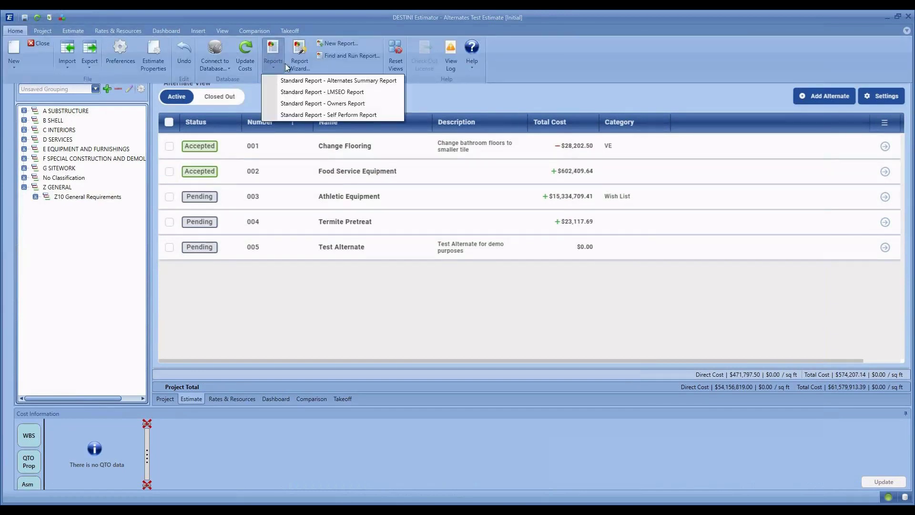
left_click(317, 102)
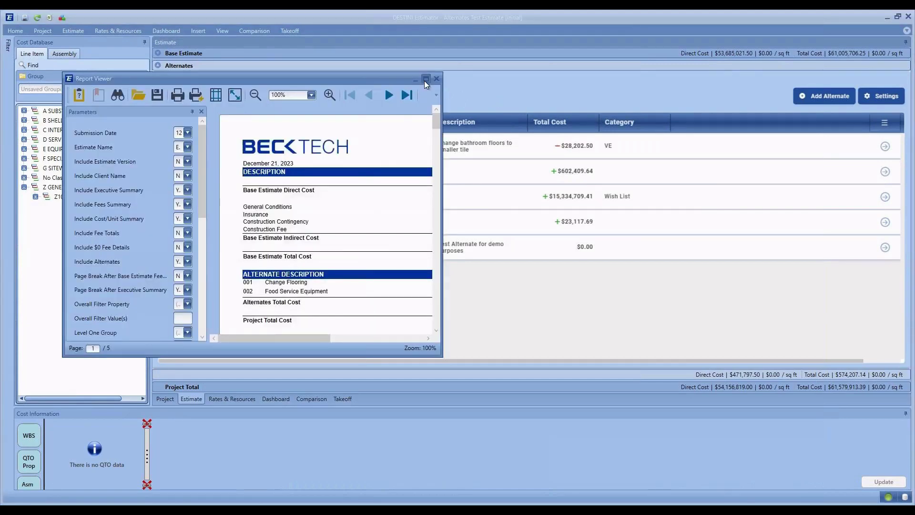
left_click(425, 81)
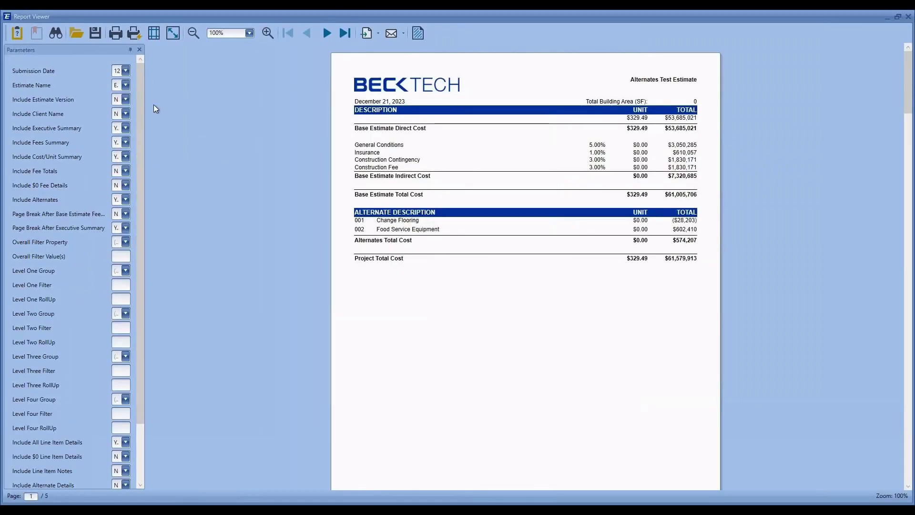
Step: Widen the report parameters and set Level One Group to System and Level Two Group to Uniformat Level 2
left_click_drag(145, 104, 258, 116)
left_click(237, 271)
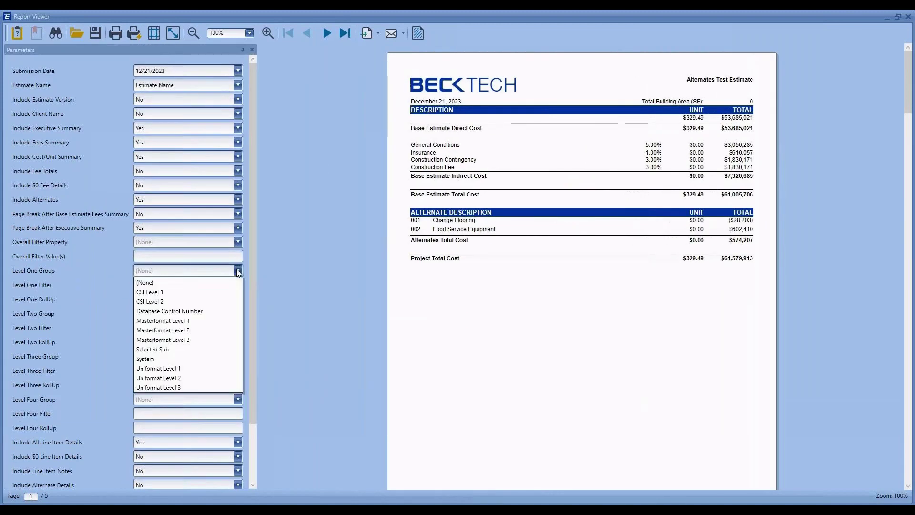
left_click(153, 359)
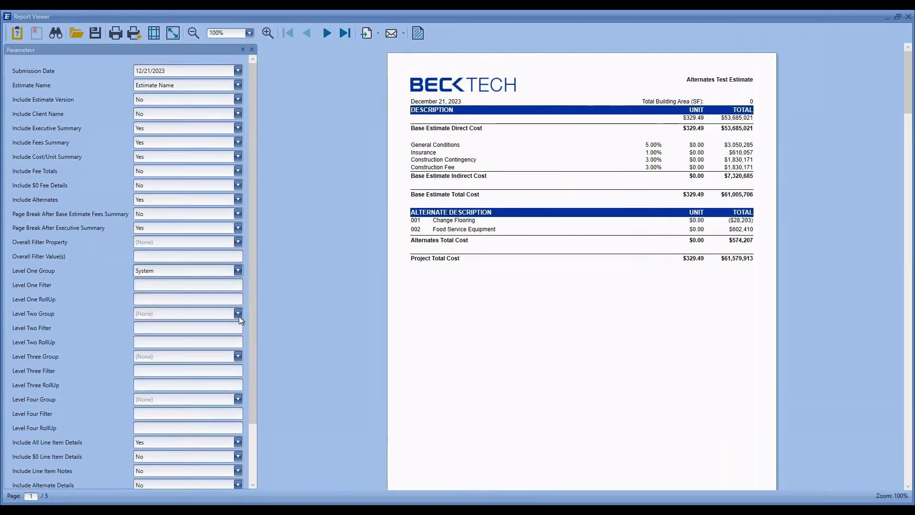
left_click(238, 314)
left_click(178, 419)
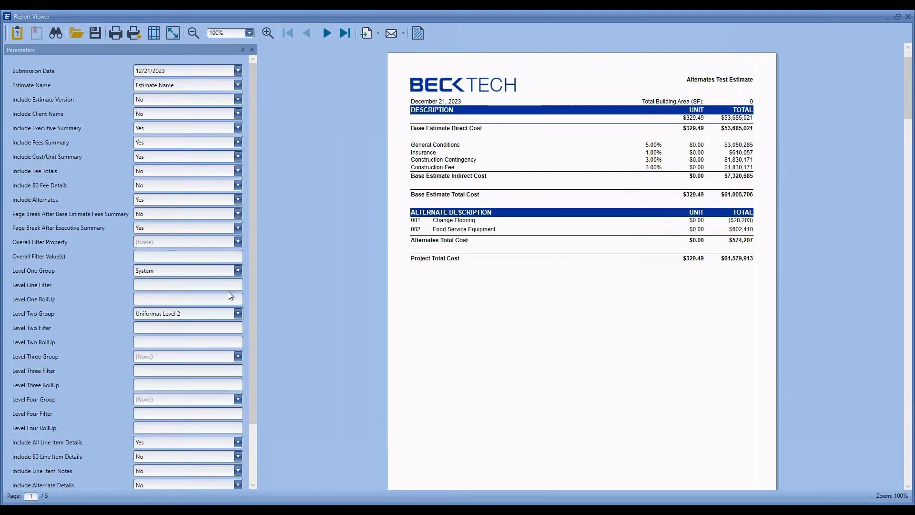
Step: Set Include Alternate Details to Yes, keep Alternate Fees RollUp at No, and regenerate the report
scroll(248, 393, "down", 1)
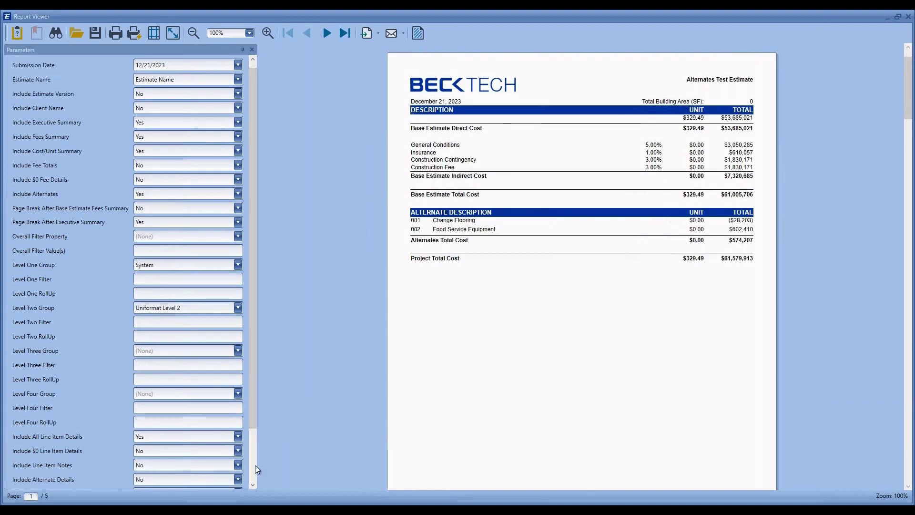
scroll(253, 482, "down", 3)
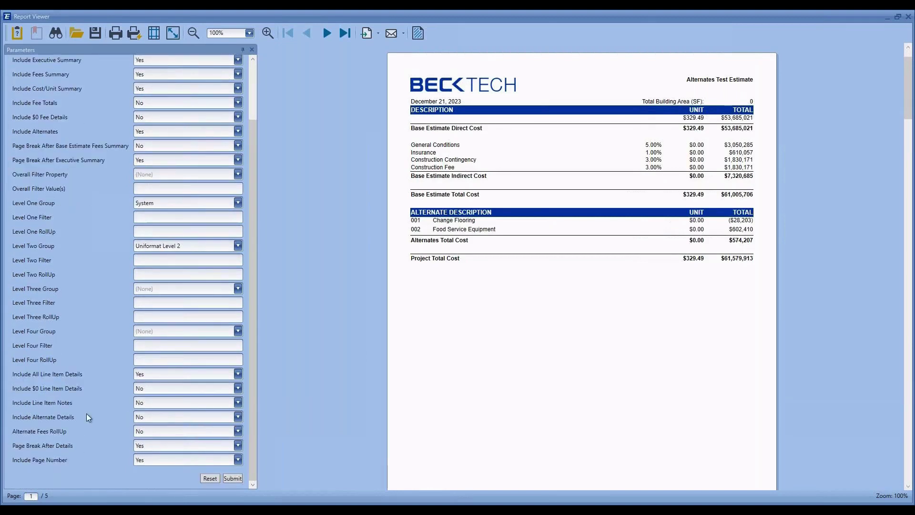
left_click(237, 416)
left_click(170, 430)
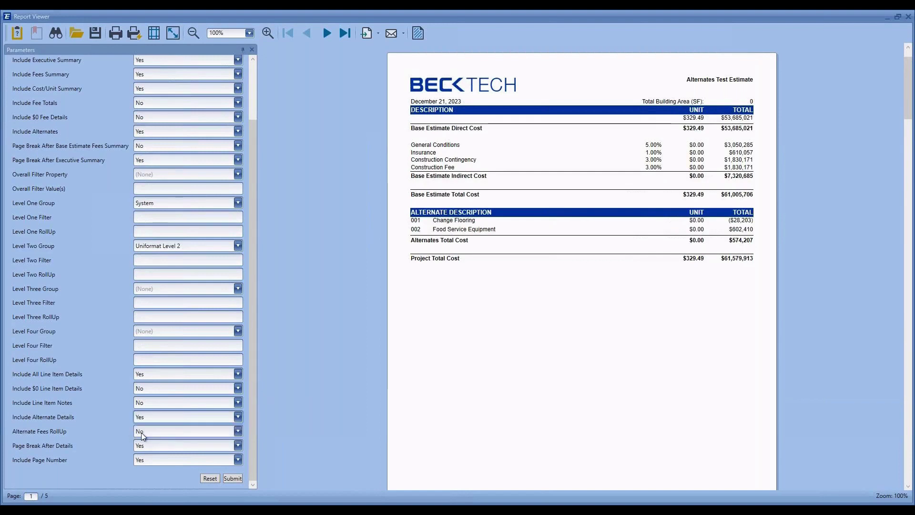
left_click(174, 431)
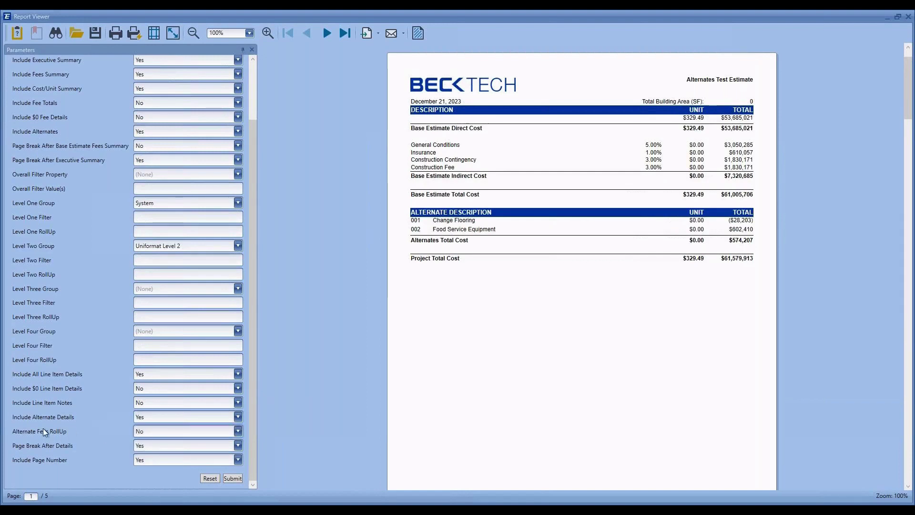
left_click(233, 478)
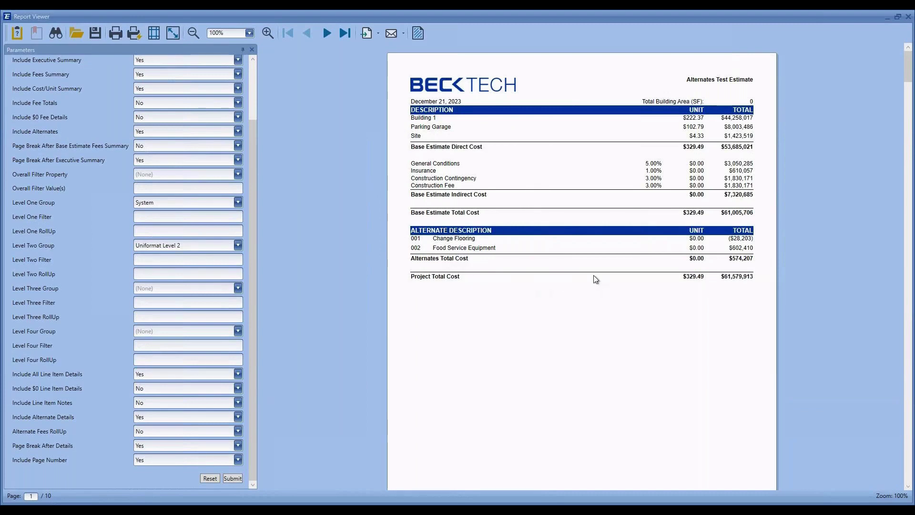
Step: Examine the itemized fees of alternate 002, Food Service Equipment, on the report's last page
scroll(865, 161, "down", 1)
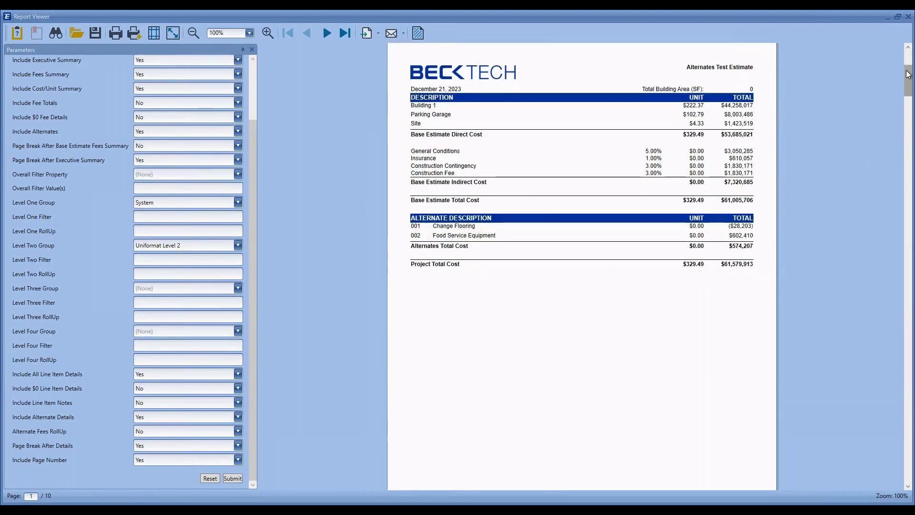
left_click(899, 447)
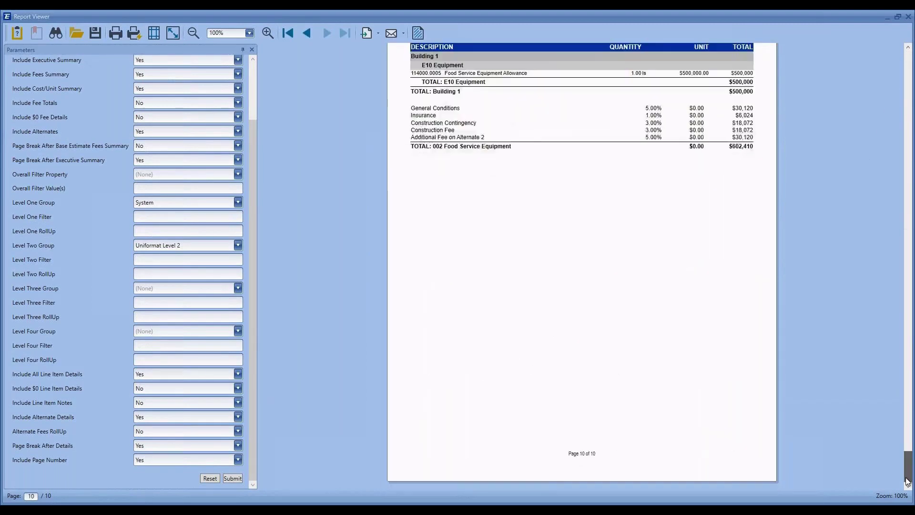
scroll(636, 333, "up", 5)
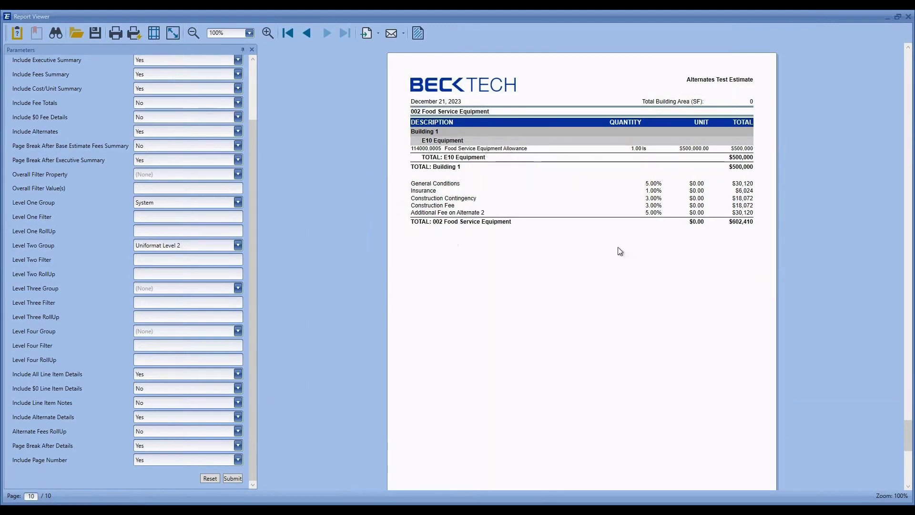
Step: Set Alternate Fees RollUp to Yes and regenerate the Owners Report
left_click(238, 433)
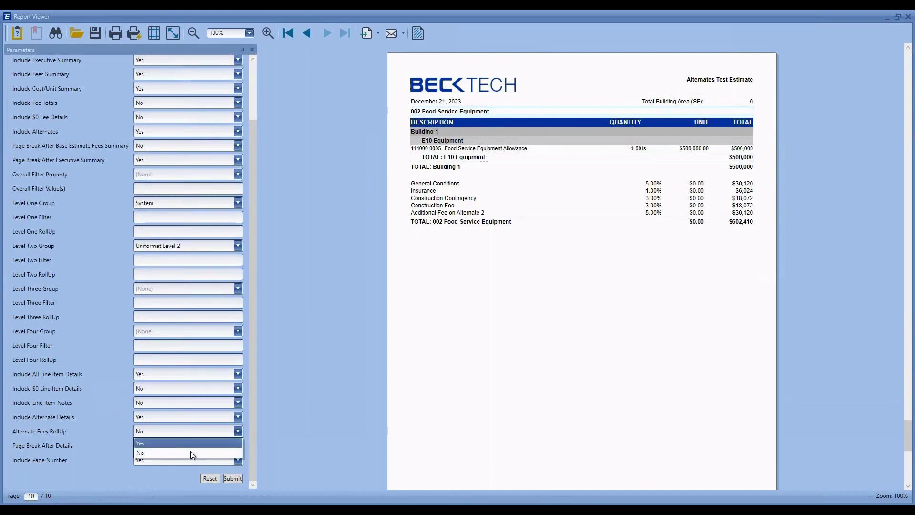
left_click(190, 450)
left_click(238, 478)
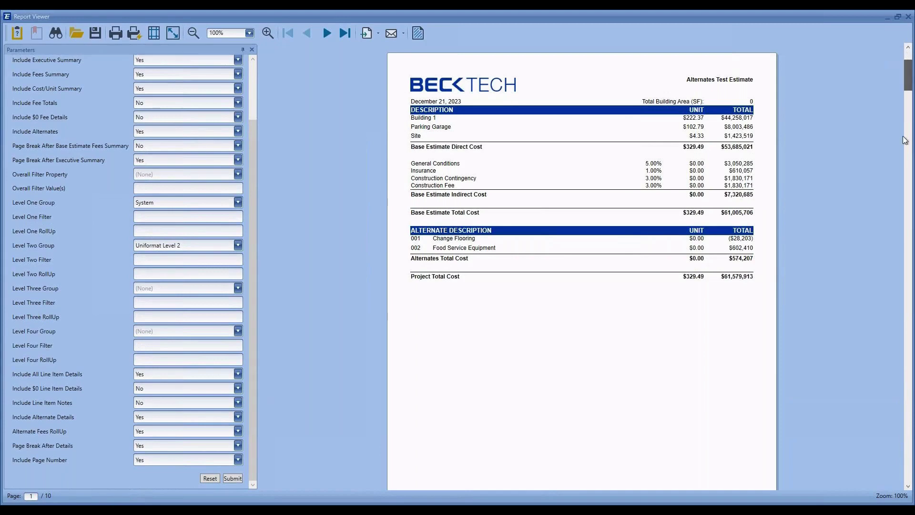
Step: Examine the rolled-up indirect cost of alternate 002 on the report's last page, and close the report viewer
scroll(910, 486, "down", 15)
scroll(910, 486, "down", 10)
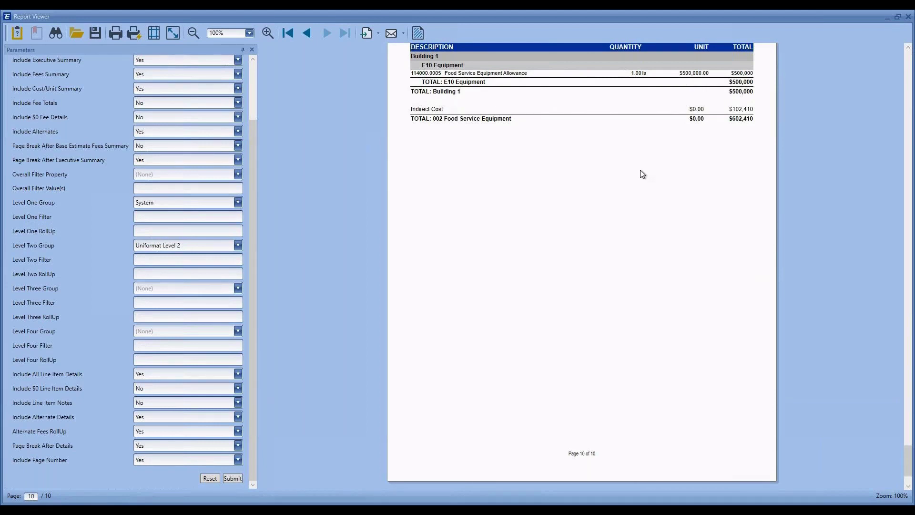
scroll(633, 170, "up", 1)
scroll(854, 74, "up", 1)
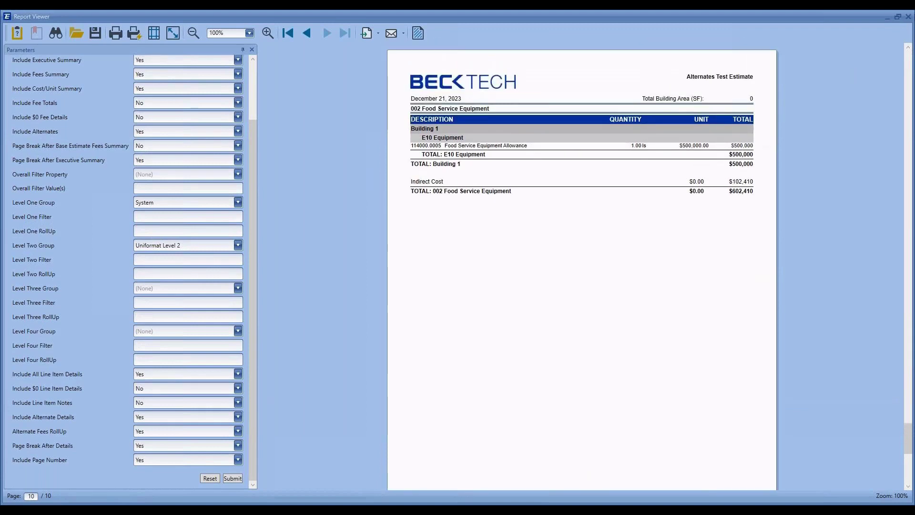
left_click(907, 16)
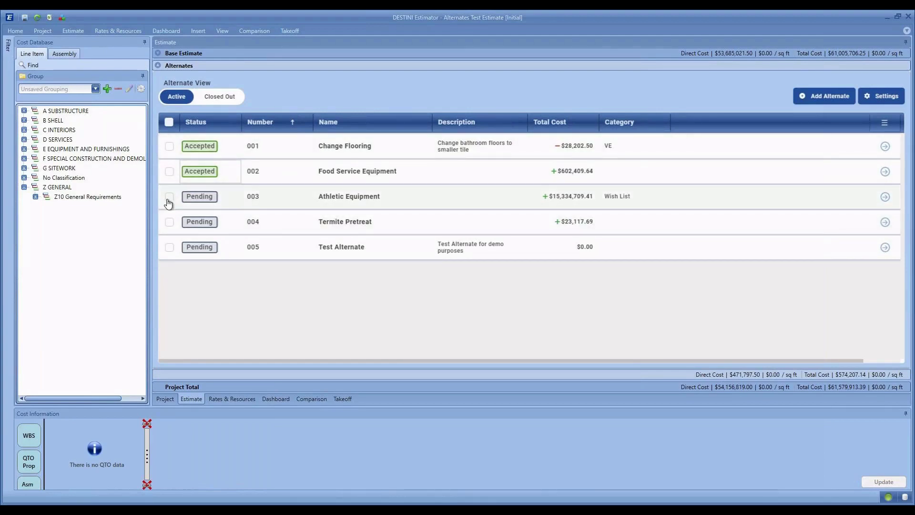
Step: Set the status of alternate 003, Athletic Equipment, to Accepted
left_click(224, 197)
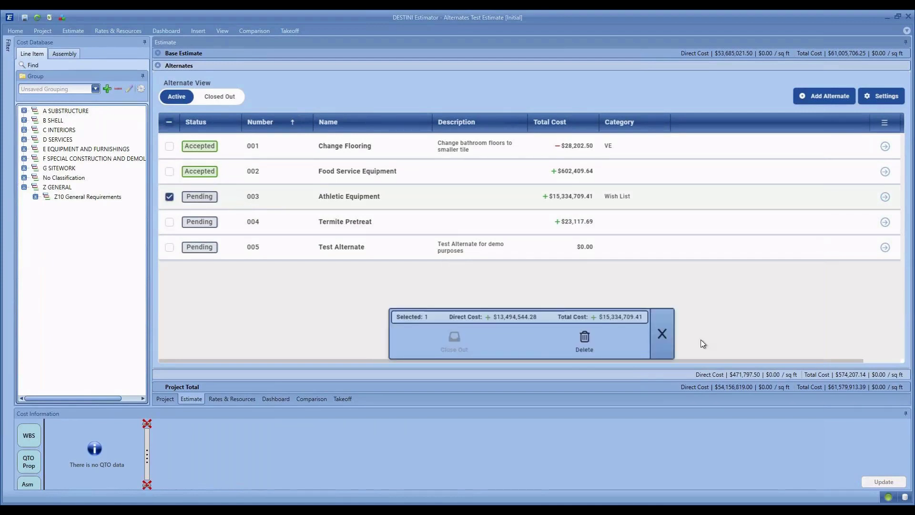
left_click(663, 333)
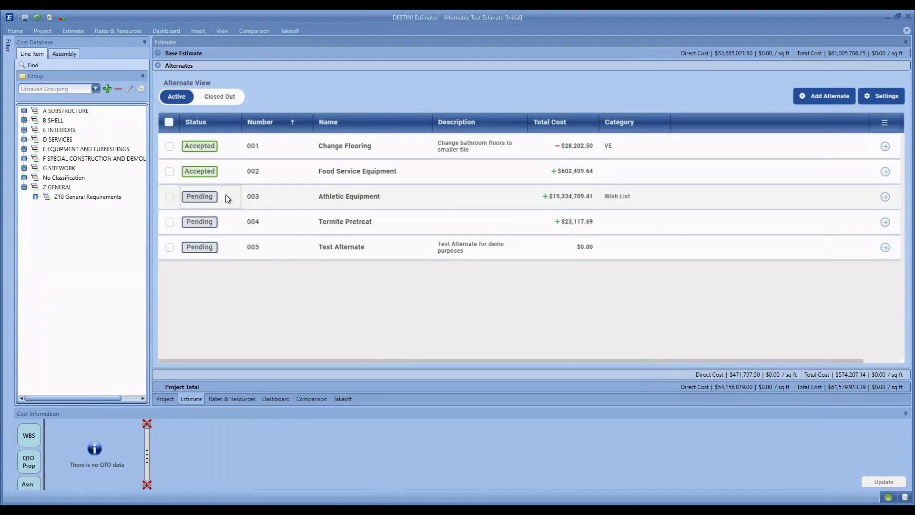
left_click(226, 196)
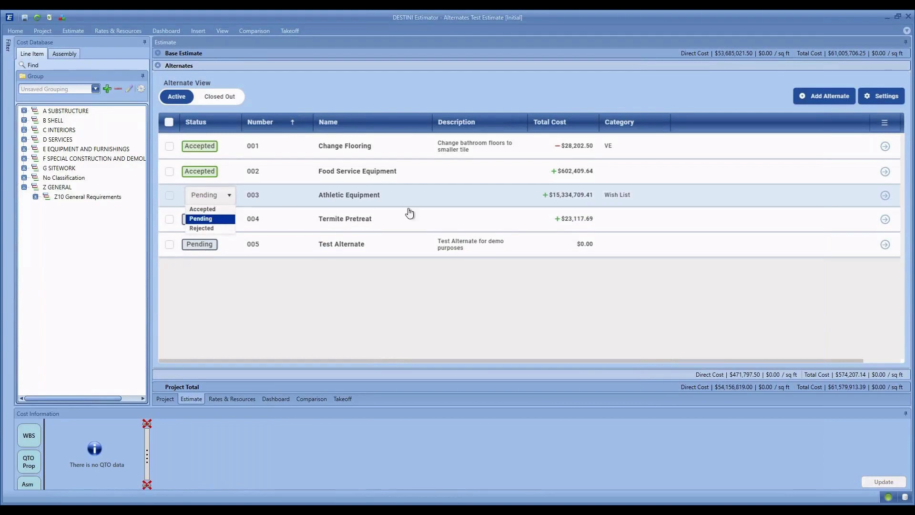
key("Up")
key("Return")
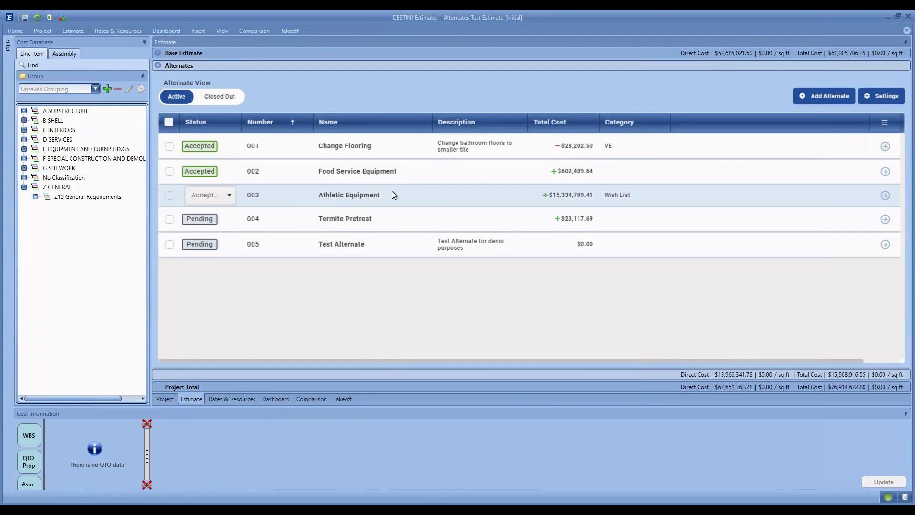
left_click(263, 220)
left_click(278, 200)
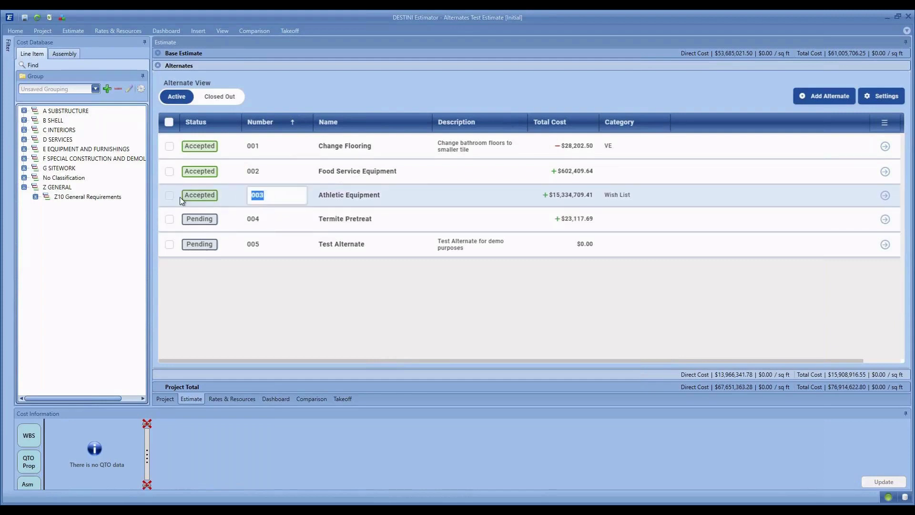
Step: Review the close-out options for alternate 003, Athletic Equipment, dismiss them, and inspect the alternate's line items
left_click(169, 196)
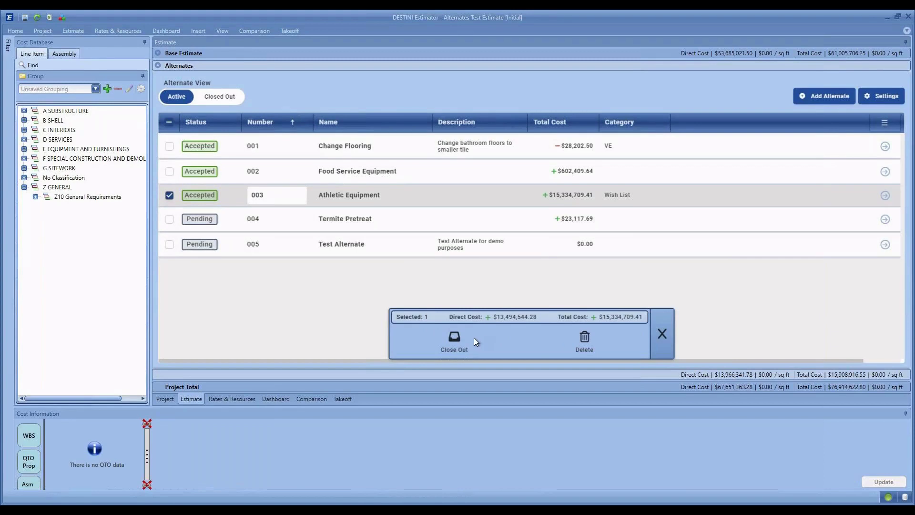
left_click(584, 340)
left_click(458, 339)
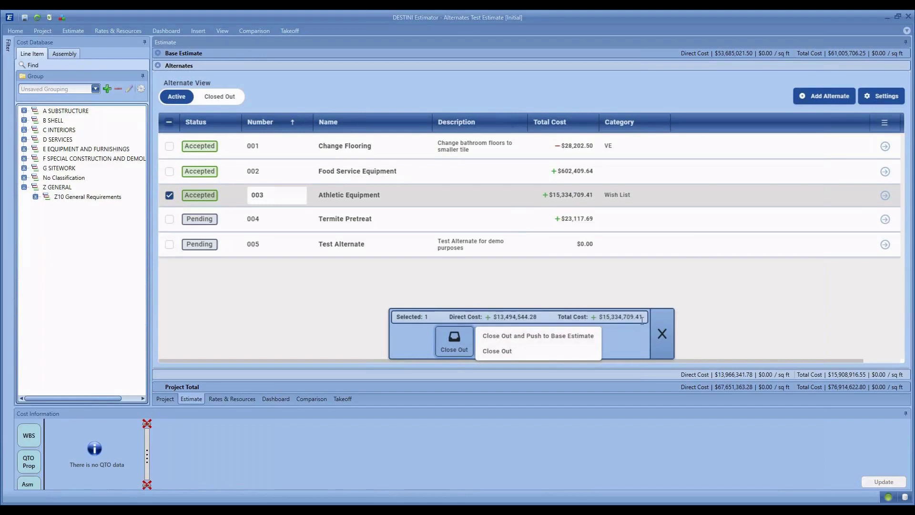
left_click(222, 203)
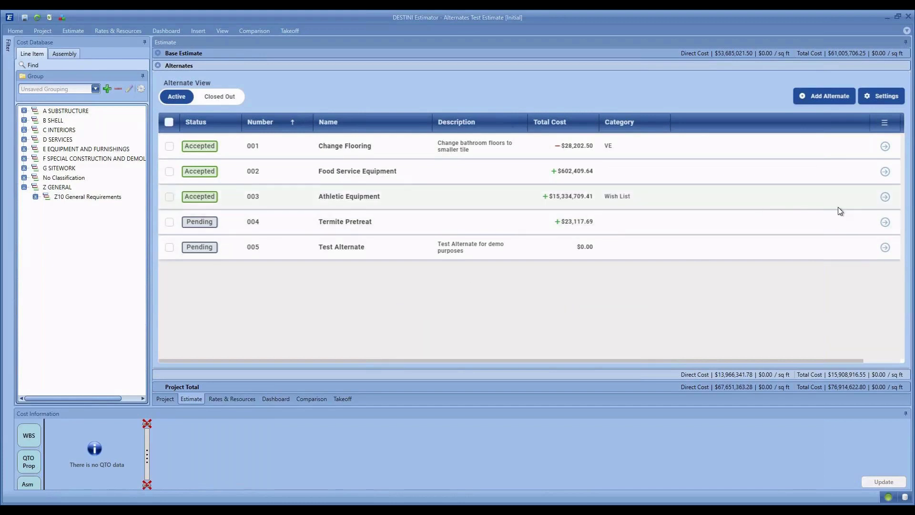
left_click(885, 195)
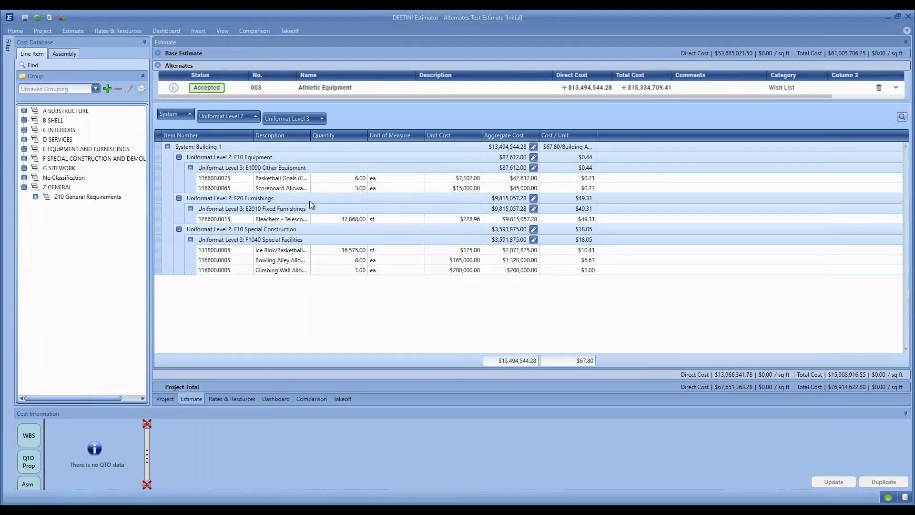
left_click(174, 87)
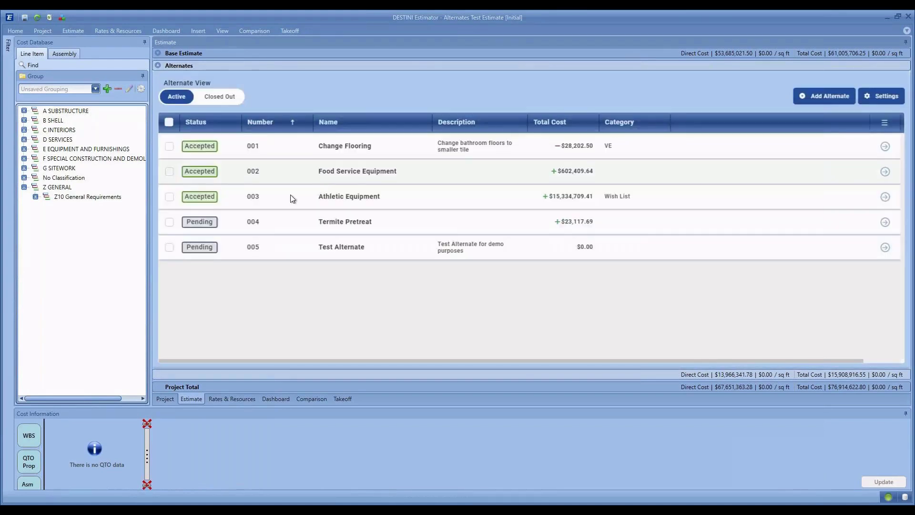
Step: Close out alternate 003, Athletic Equipment, with the Initial tag and push it to the base estimate
left_click(169, 197)
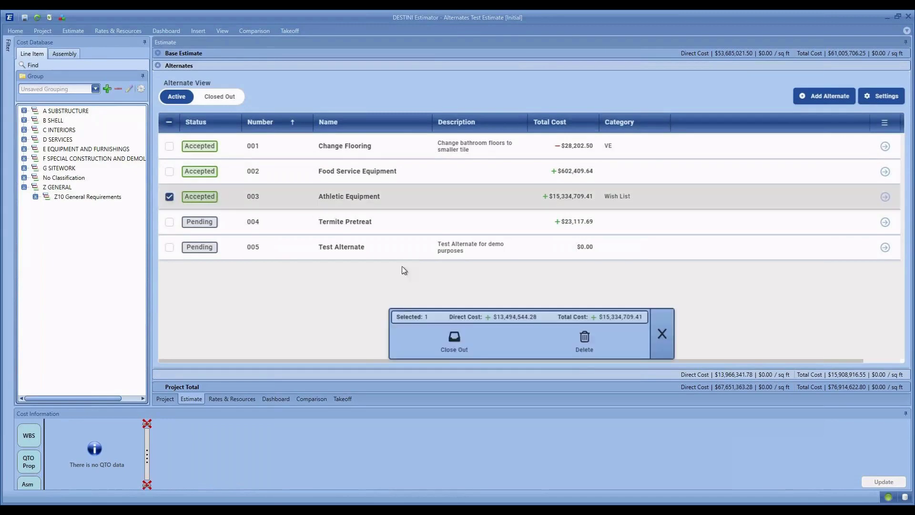
left_click(454, 340)
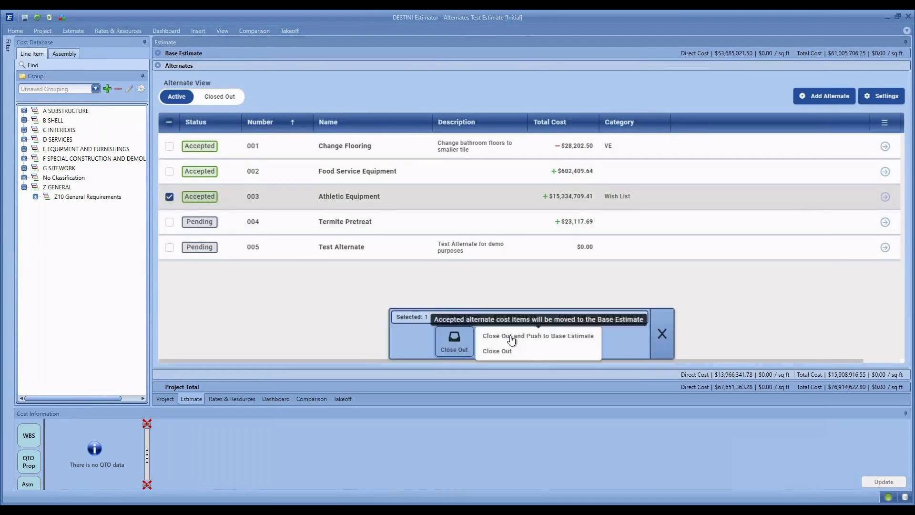
left_click(510, 333)
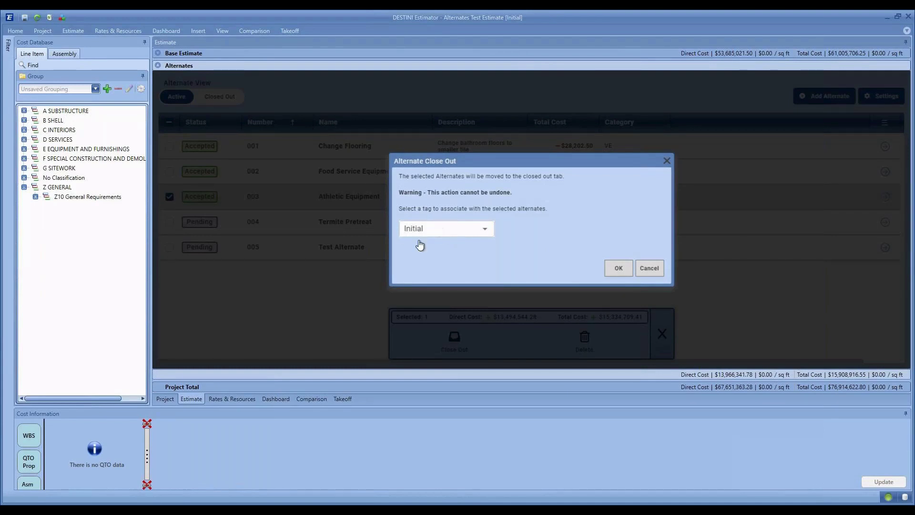
left_click(616, 269)
left_click(620, 268)
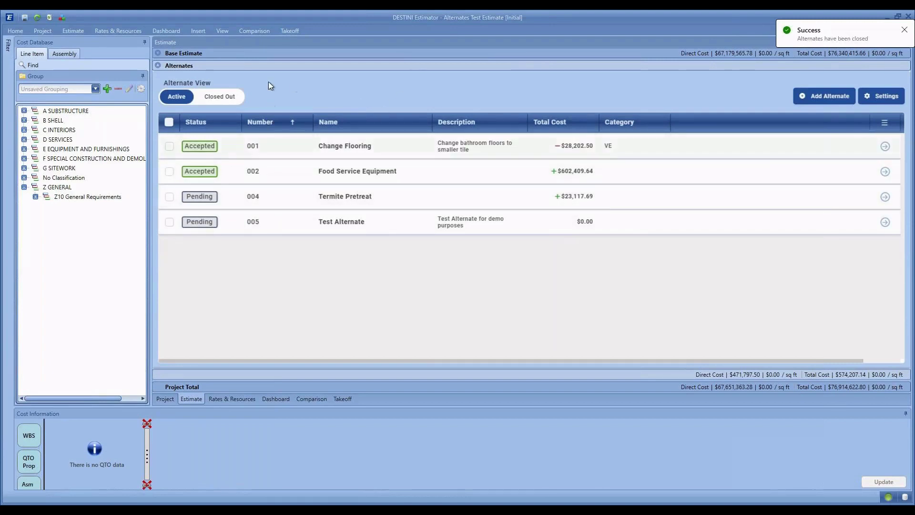
Step: Show the Base Estimate, collapse Building 1's groups, and expand E10 Equipment down to the line items of E1090 Other Equipment
left_click(167, 53)
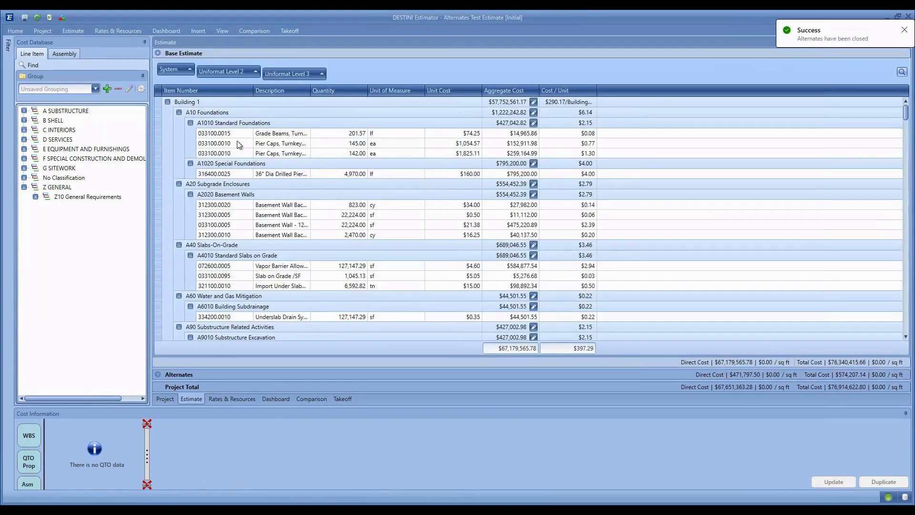
left_click(191, 122)
left_click(167, 69)
left_click(189, 82)
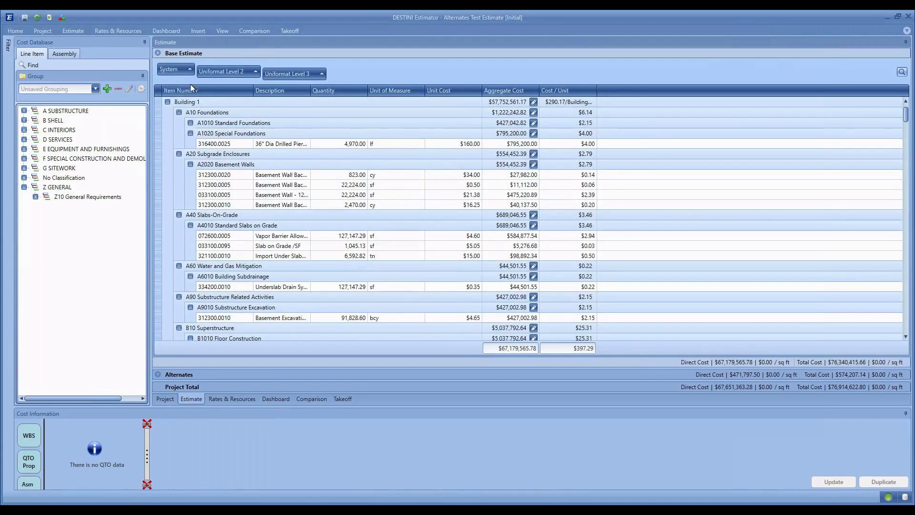
left_click(167, 102)
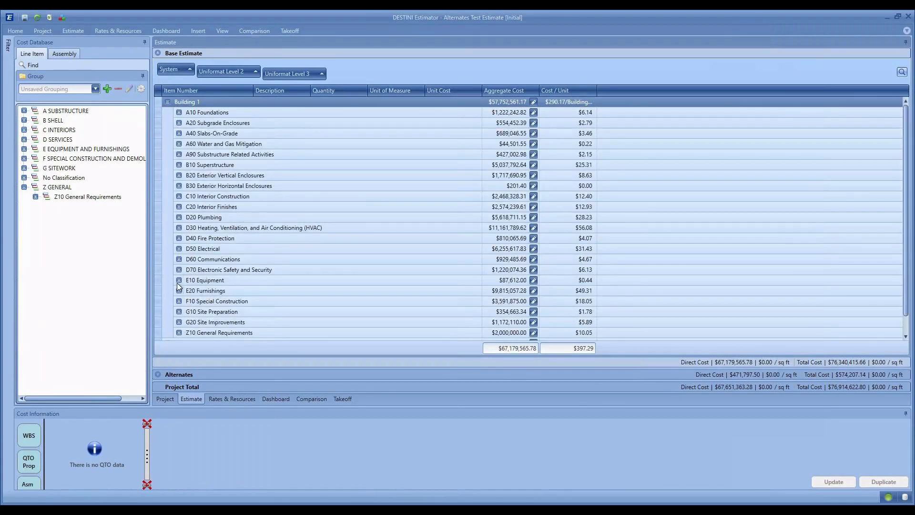
left_click(179, 280)
left_click(190, 290)
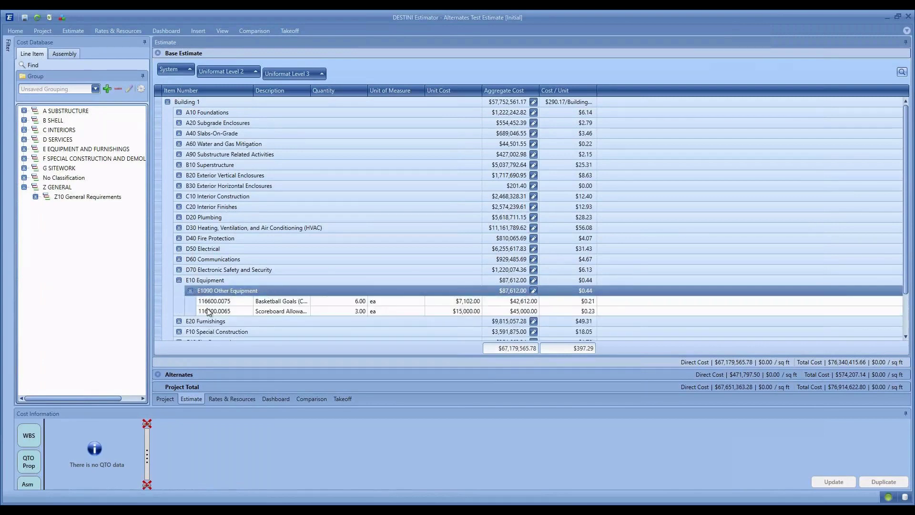
Step: Expand E2010 Fixed Furnishings and F1040 Special Facilities under Building 1 and examine their line items
scroll(191, 300, "down", 1)
left_click(178, 289)
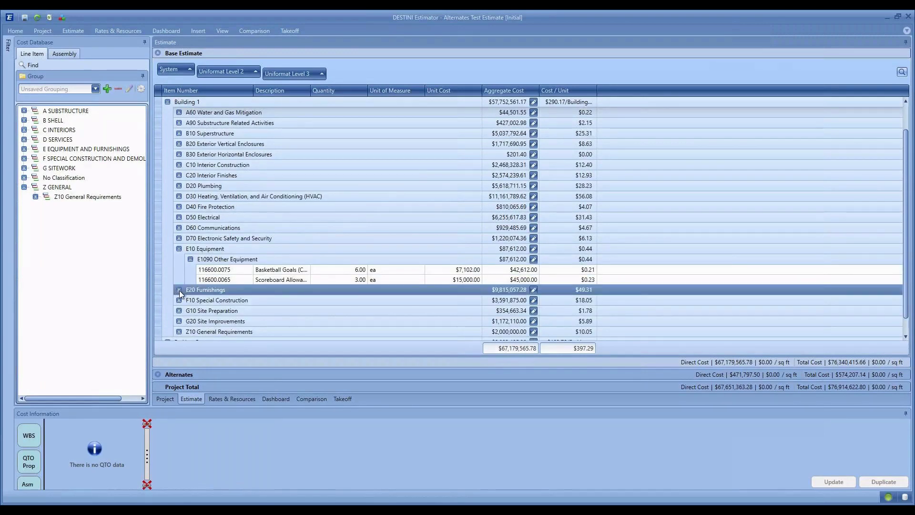
key("Right")
left_click(193, 300)
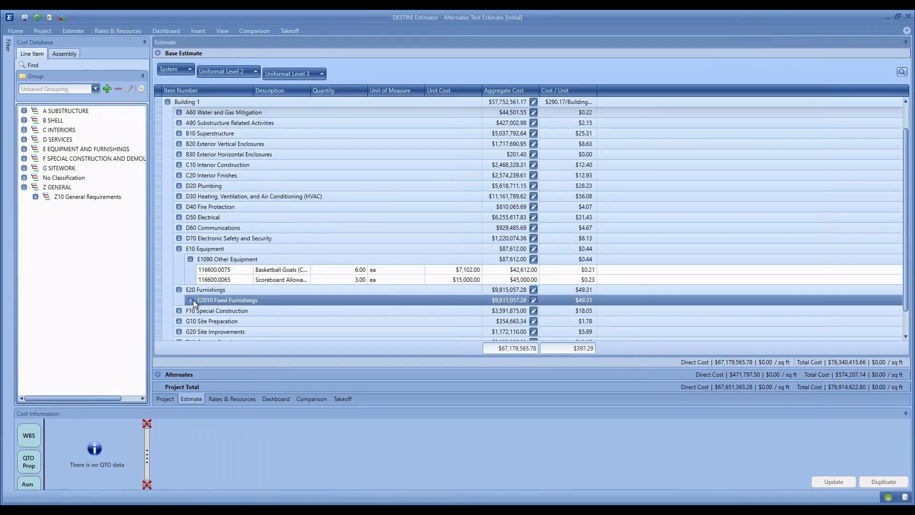
left_click(191, 300)
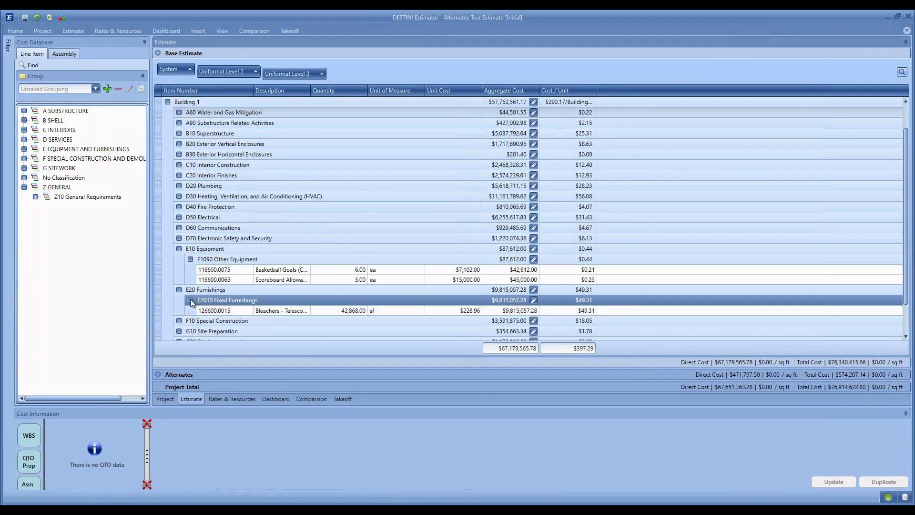
left_click(178, 321)
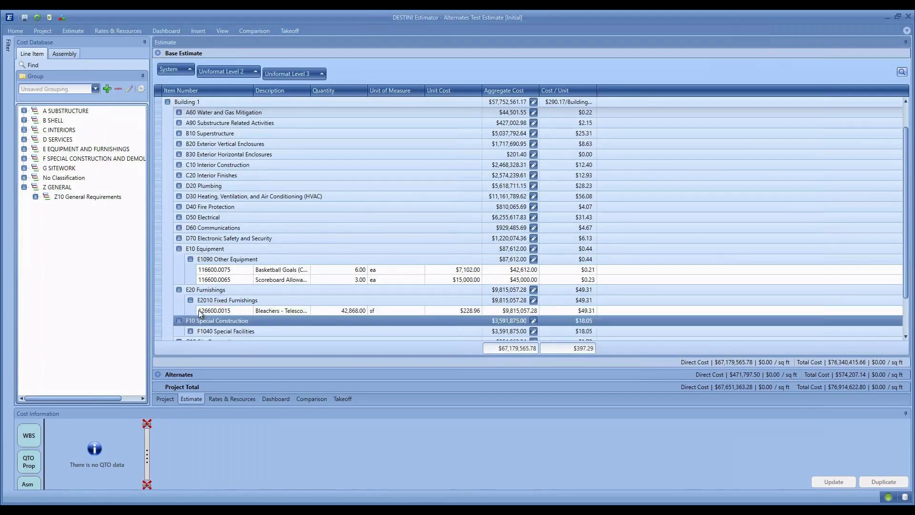
scroll(231, 317, "down", 1)
left_click(190, 299)
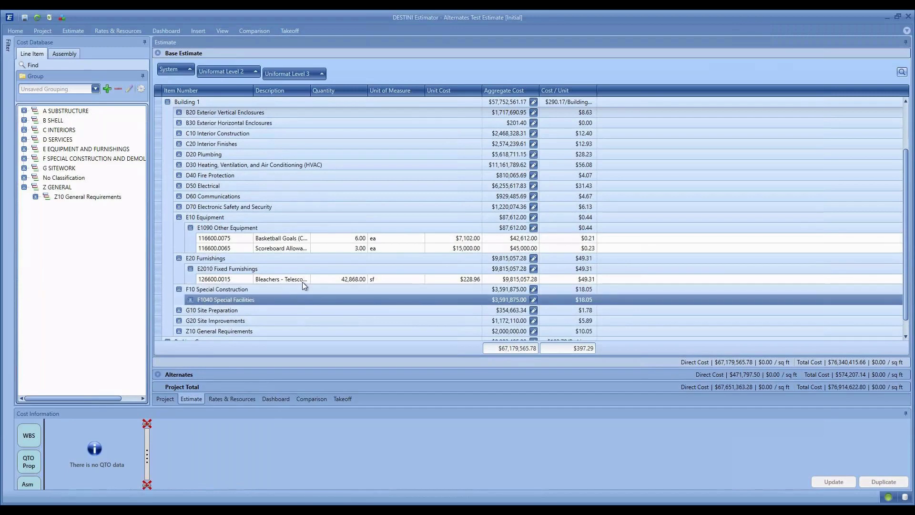
scroll(313, 291, "down", 1)
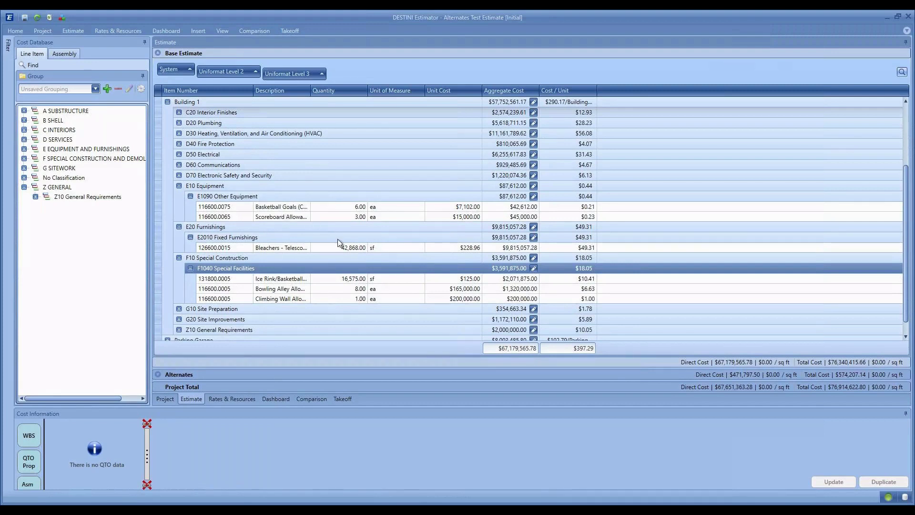
Step: Expand the command ribbon and return from the Base Estimate to the list of active alternates
left_click(184, 375)
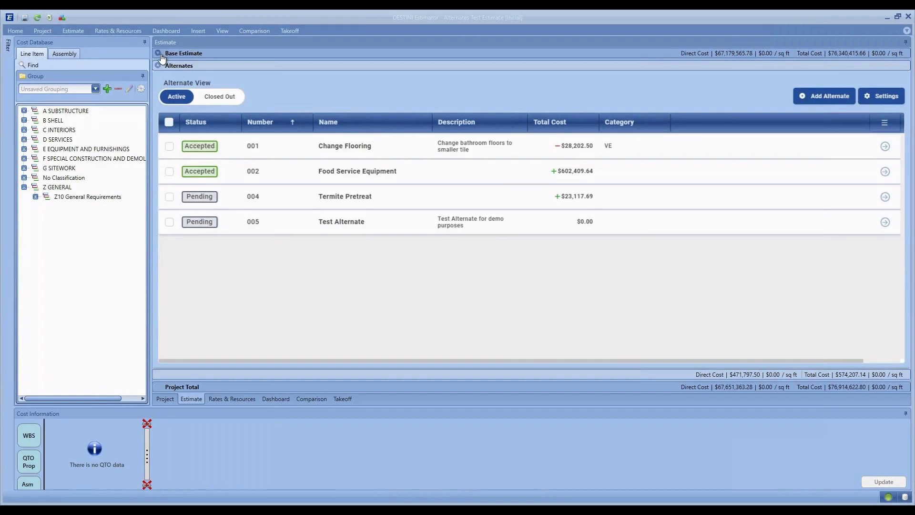
left_click(189, 56)
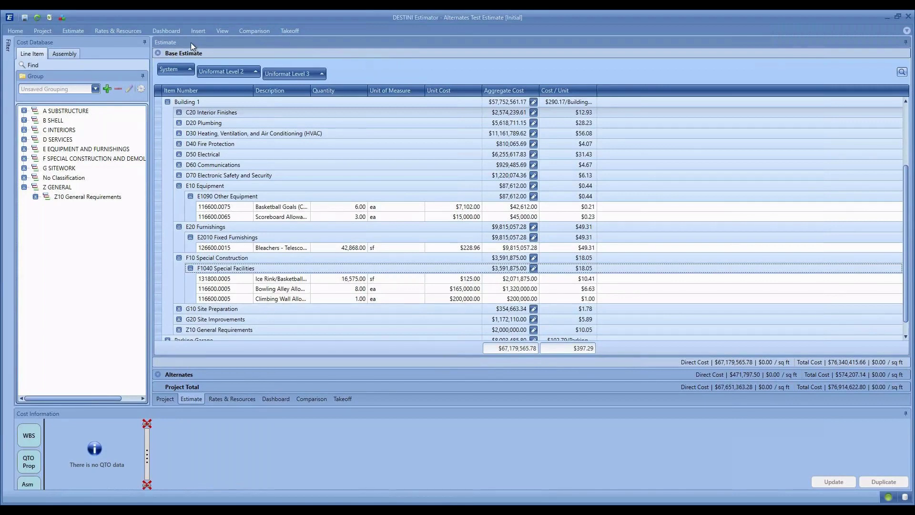
left_click(907, 30)
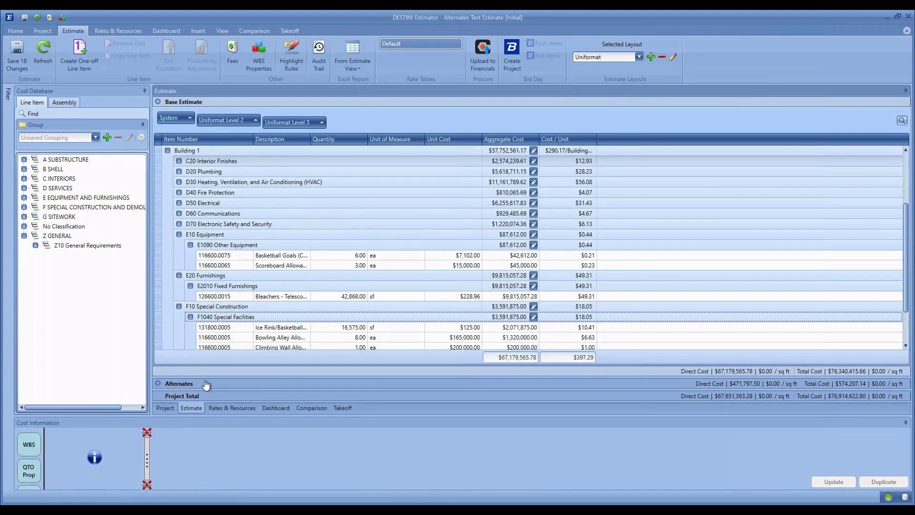
left_click(158, 385)
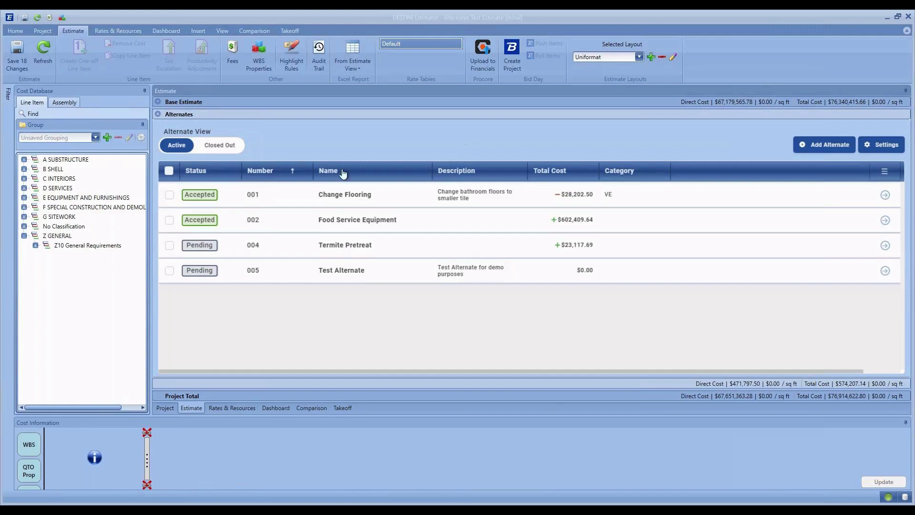
Step: Change the number of the Change Flooring alternate to 001A
left_click(275, 195)
left_click(274, 196)
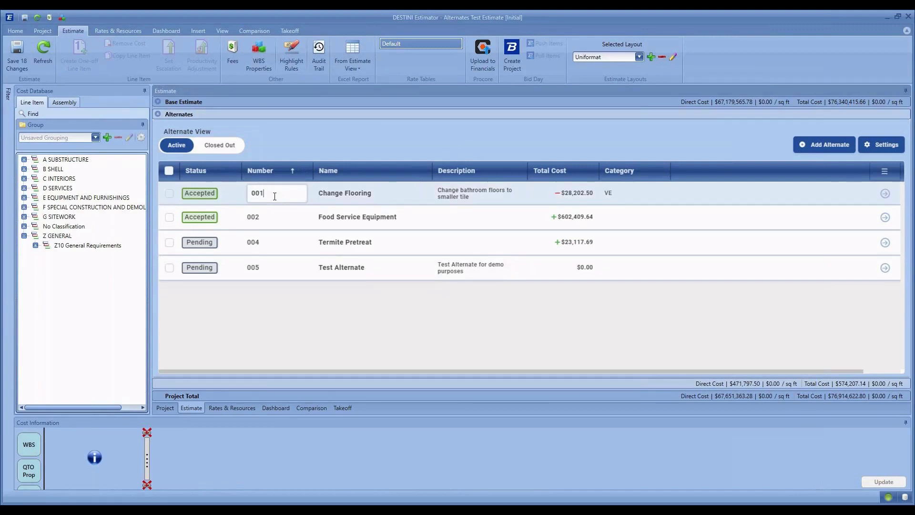
type("A")
left_click(394, 221)
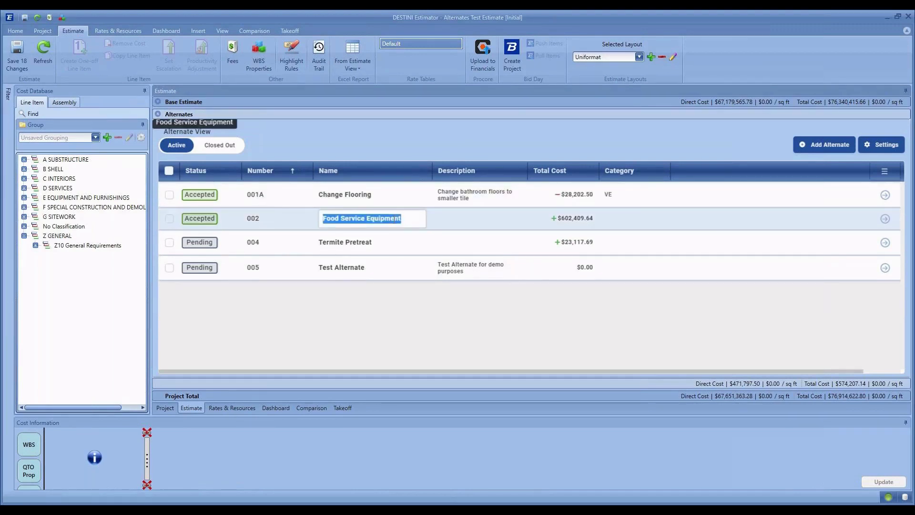
Step: Change the number of the Food Service Equipment alternate to A
left_click(279, 218)
type("A")
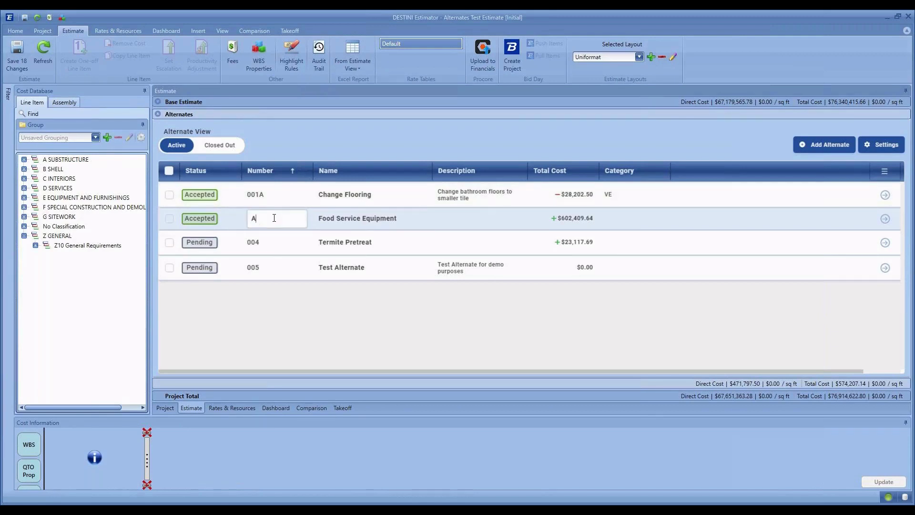
left_click(272, 266)
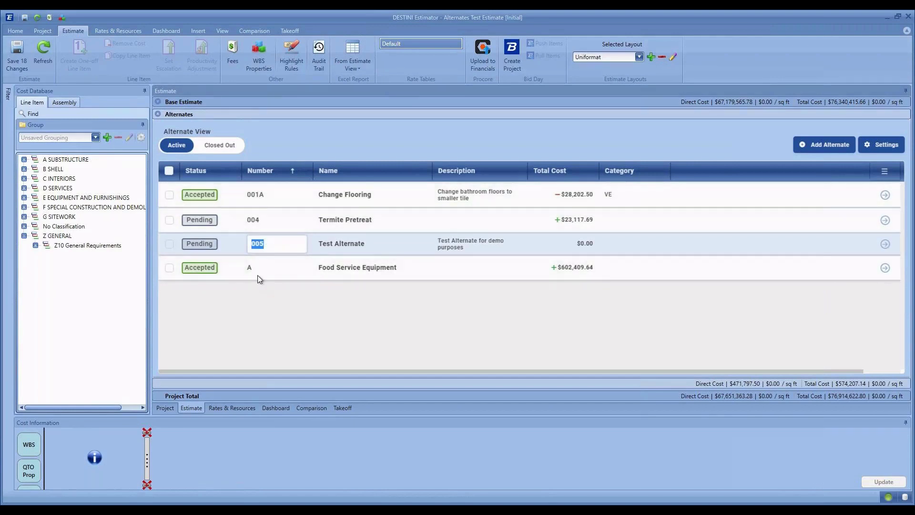
Step: Set the number of the Food Service Equipment alternate back to 002
left_click(270, 267)
left_click_drag(254, 268, 238, 268)
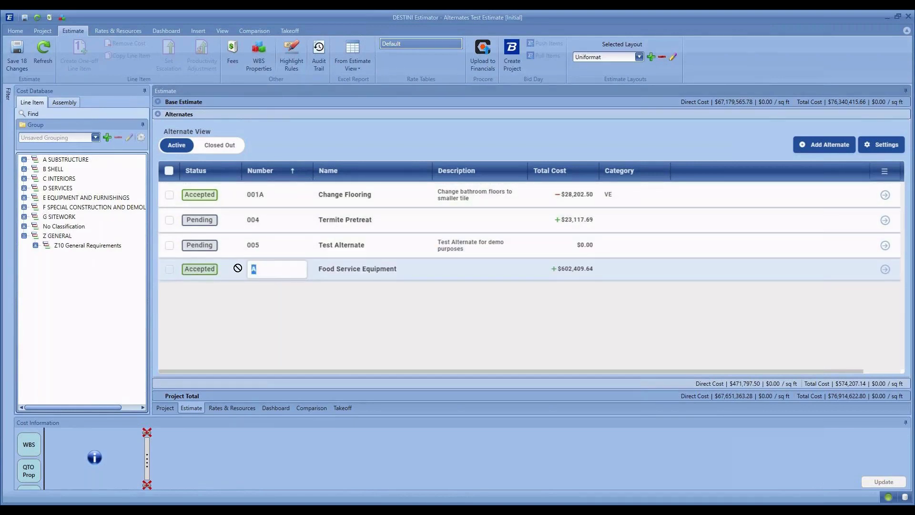
type("002")
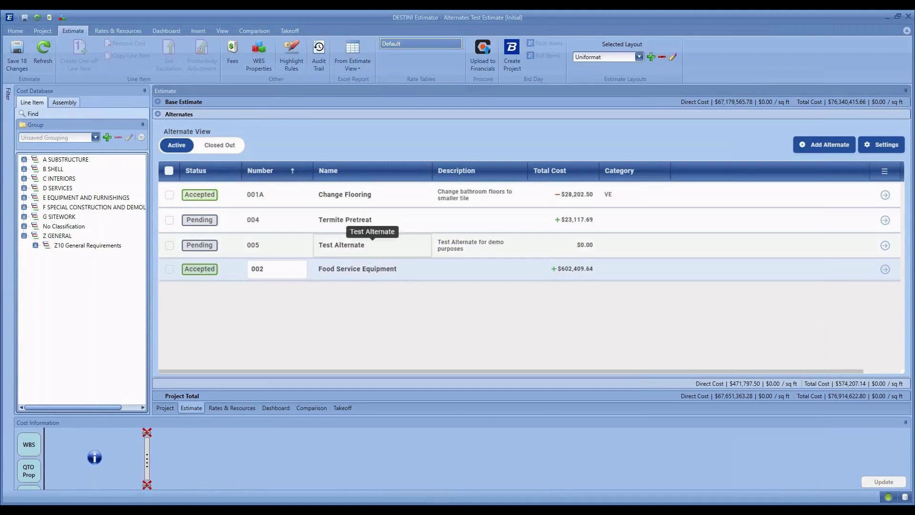
left_click(353, 241)
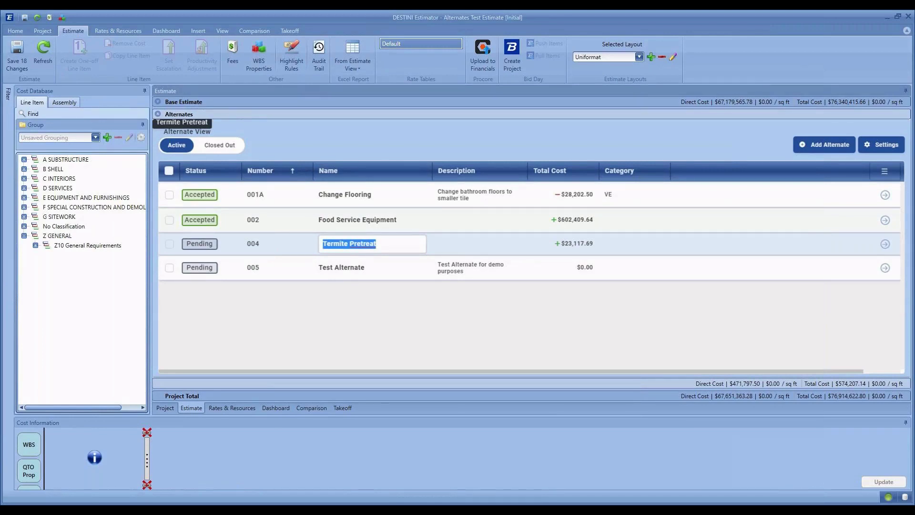
Step: Open the description and the status choices of alternate 002, Food Service Equipment, for inline editing without changing them
left_click(484, 214)
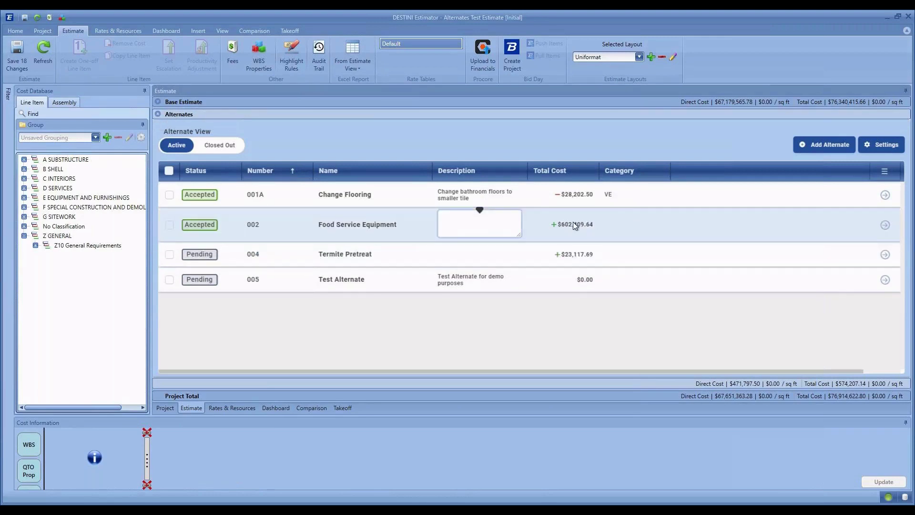
left_click(215, 223)
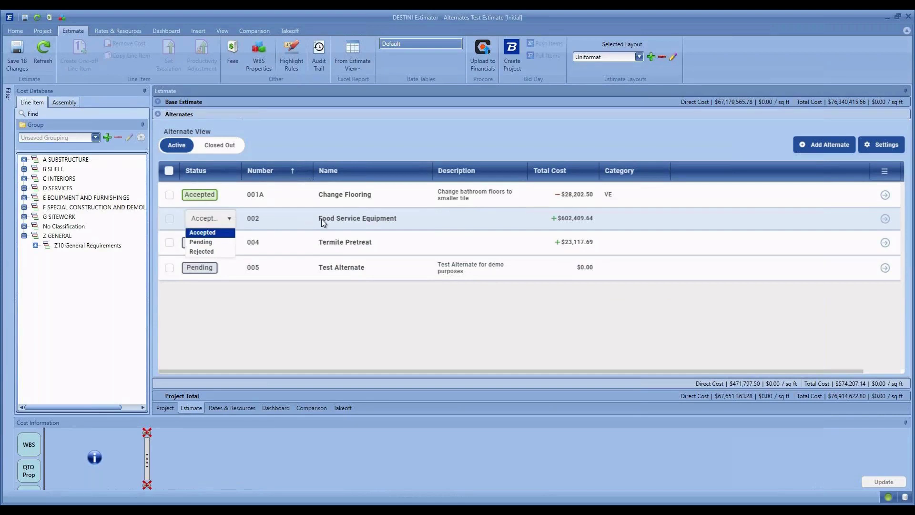
left_click(487, 219)
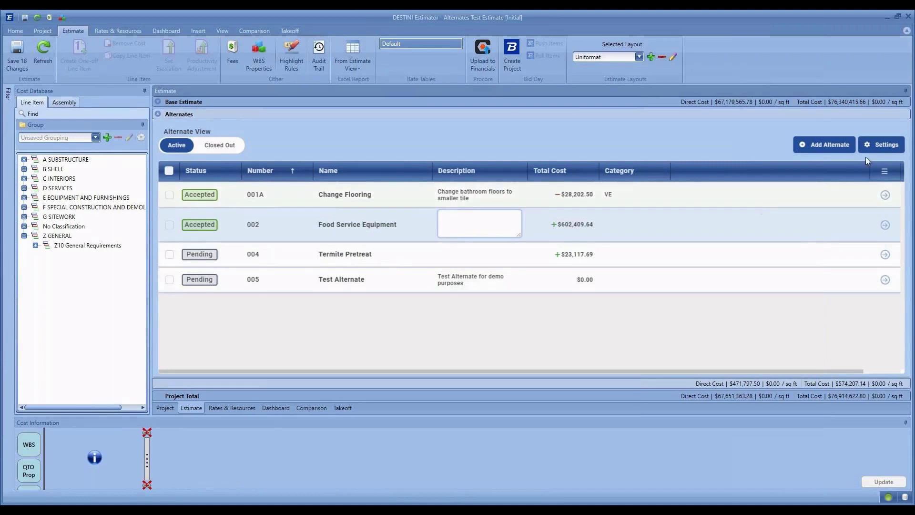
Step: Rename custom column 2 in the alternates settings to Funding Source and add a first blank option to it
left_click(878, 149)
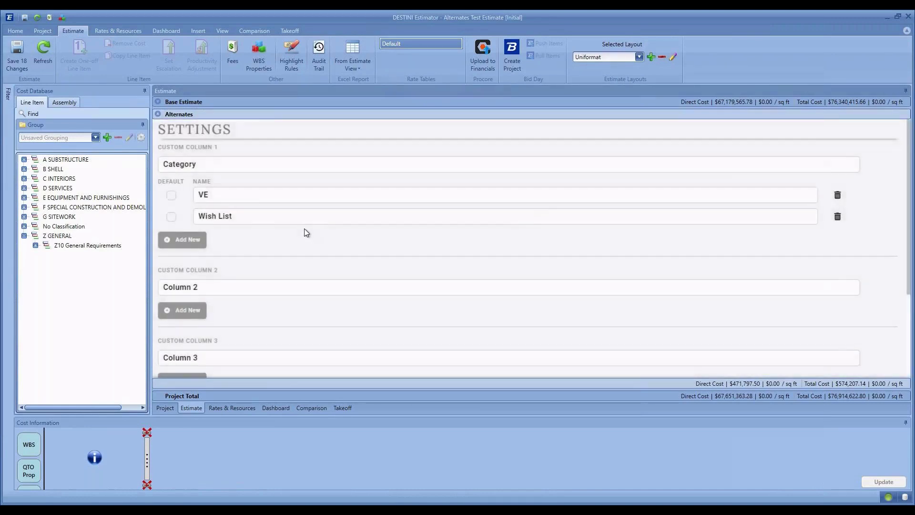
left_click(226, 287)
key("ctrl+a")
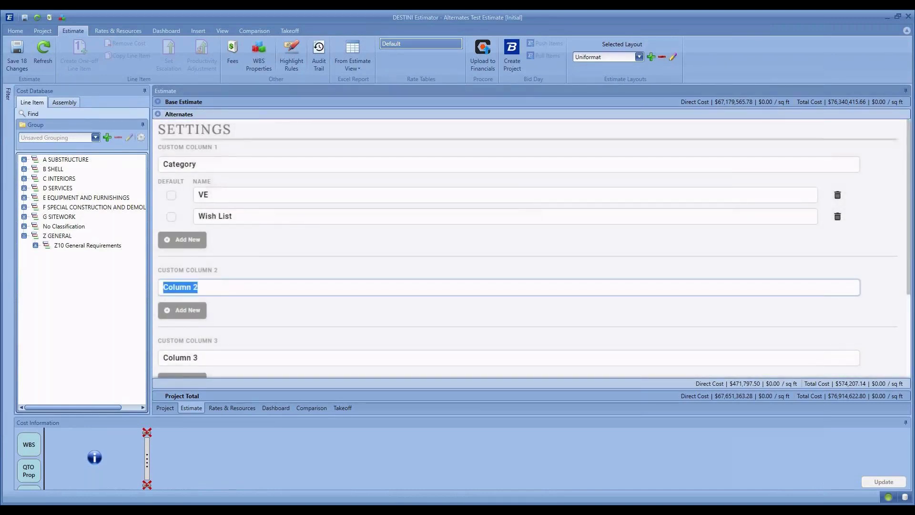
type("Funding Course")
left_click(179, 311)
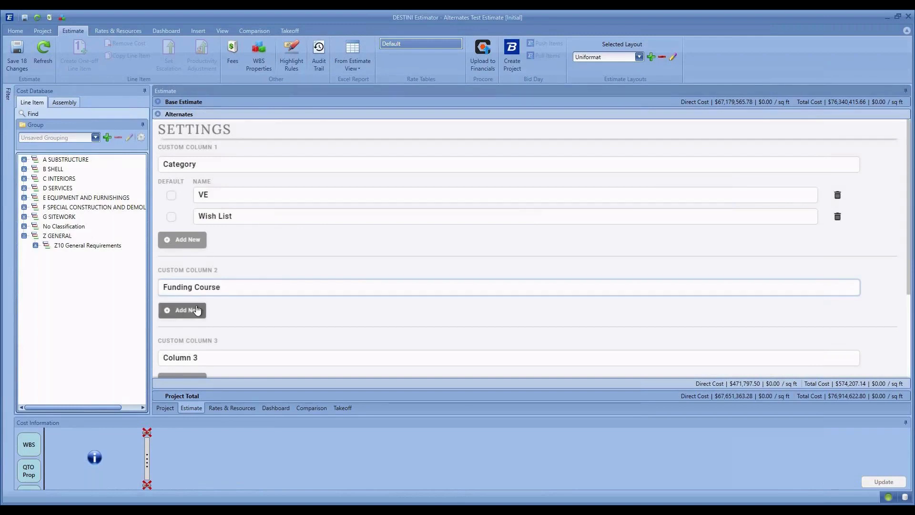
left_click(225, 288)
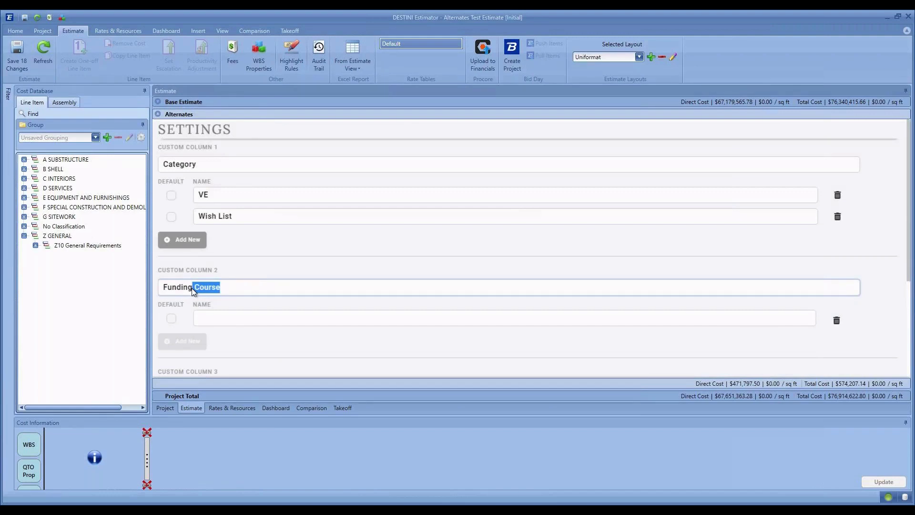
type("Source")
Step: Give Funding Source the options Owners Contingency, COntractors Contingency and Change Order, and save the settings
left_click(268, 315)
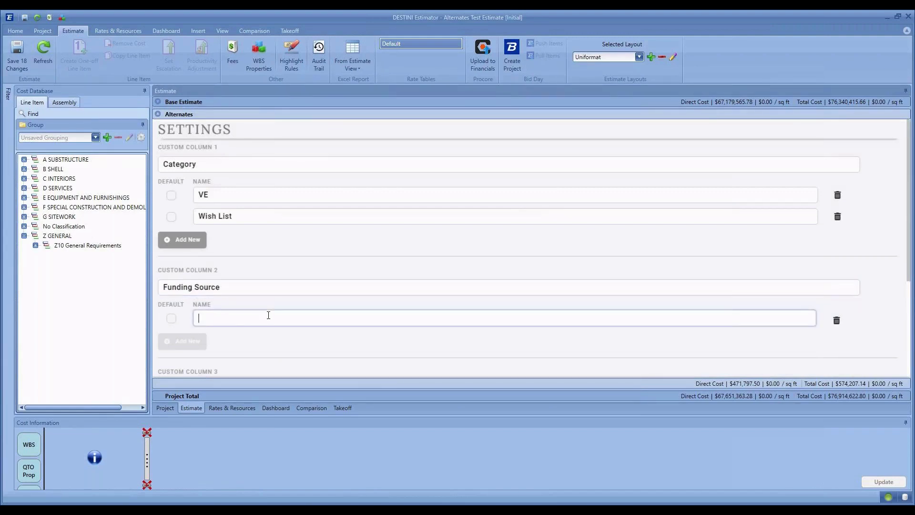
type("Owners Contingency")
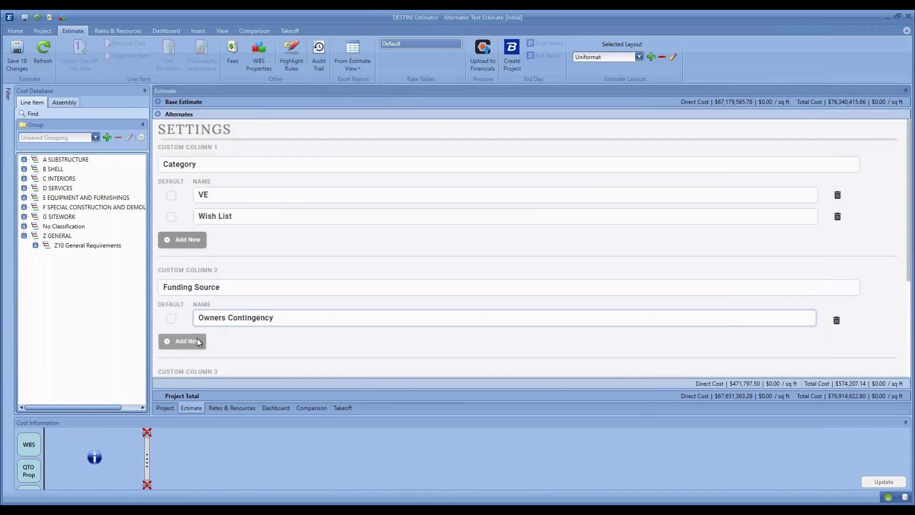
left_click(197, 338)
left_click(233, 339)
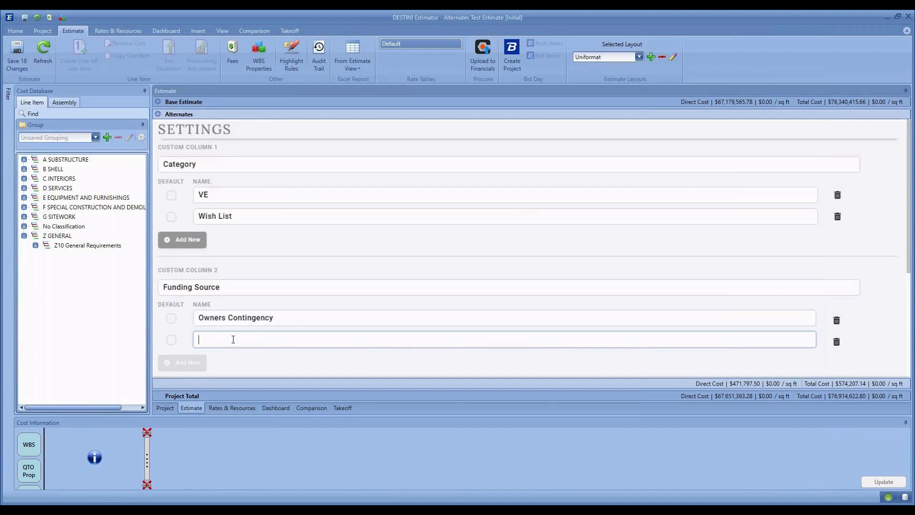
type("COntractors Contingency")
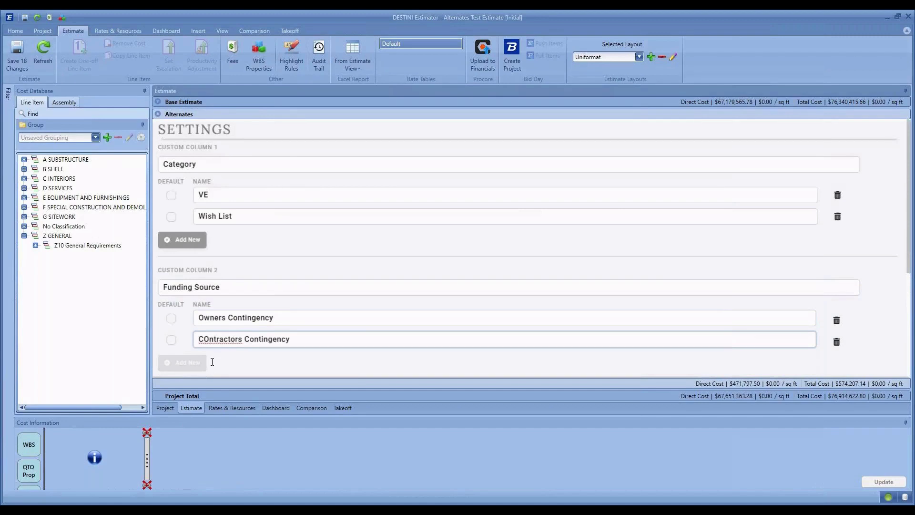
left_click(190, 366)
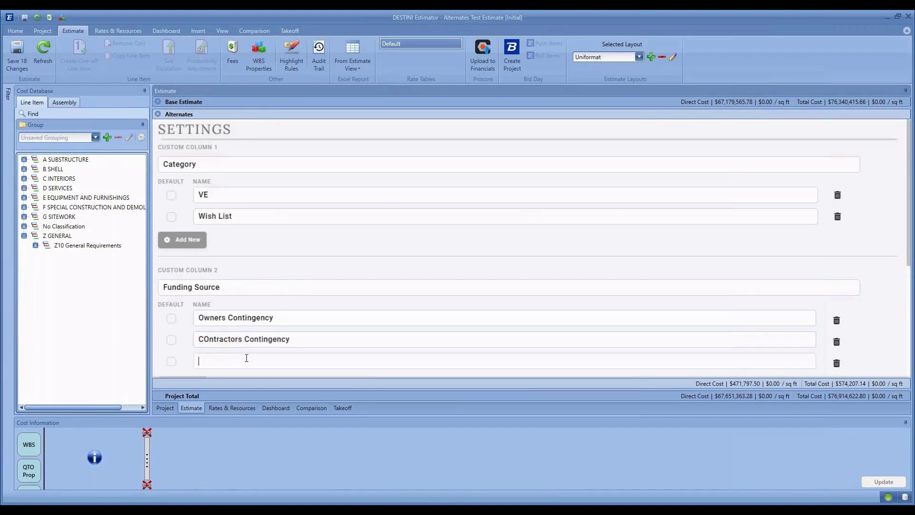
type("Change Or")
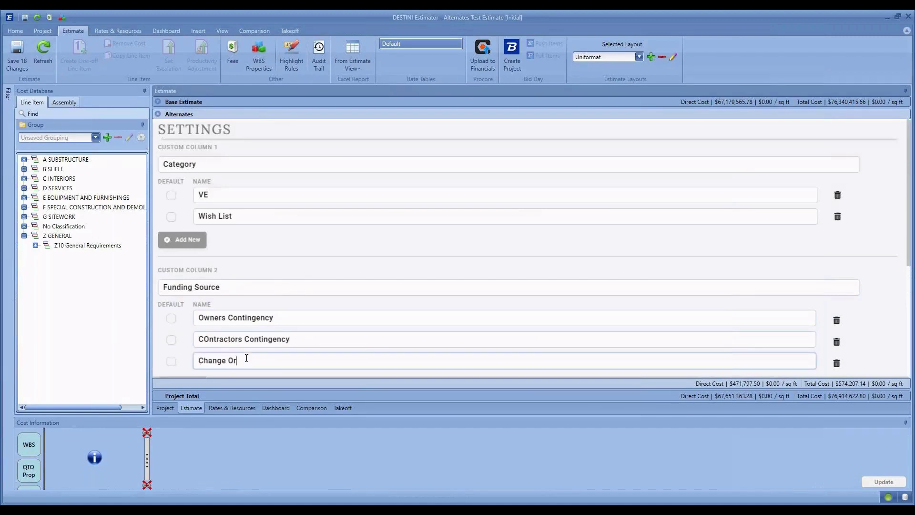
type("der")
scroll(310, 334, "down", 2)
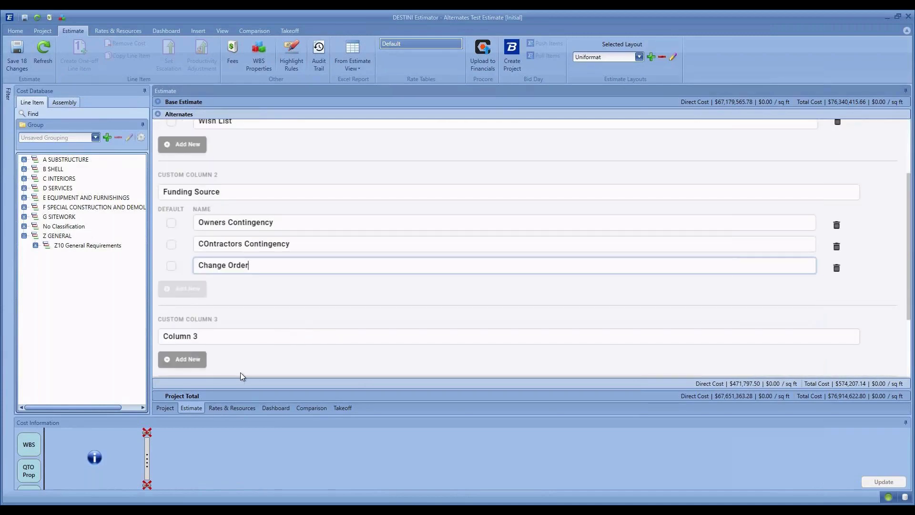
scroll(240, 373, "down", 2)
left_click(817, 355)
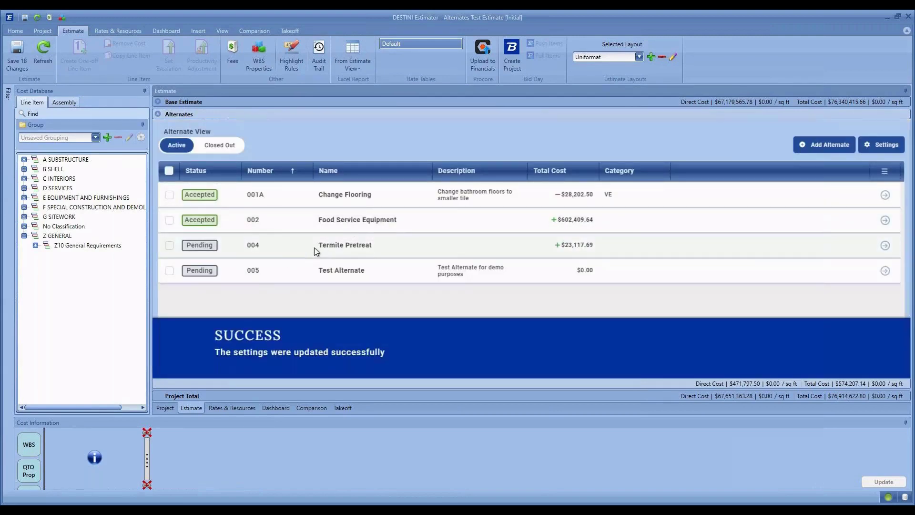
Step: Show the Funding Source column in the alternates table
left_click(885, 172)
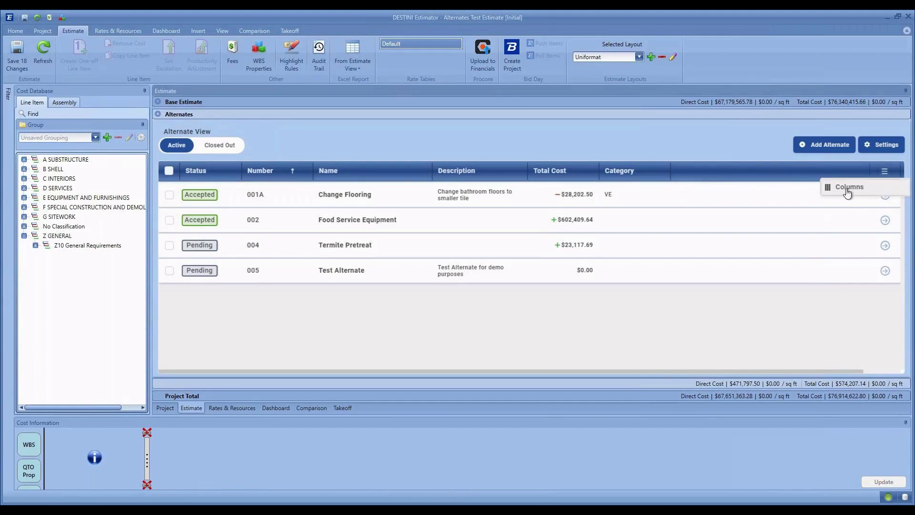
left_click(848, 190)
scroll(863, 264, "down", 3)
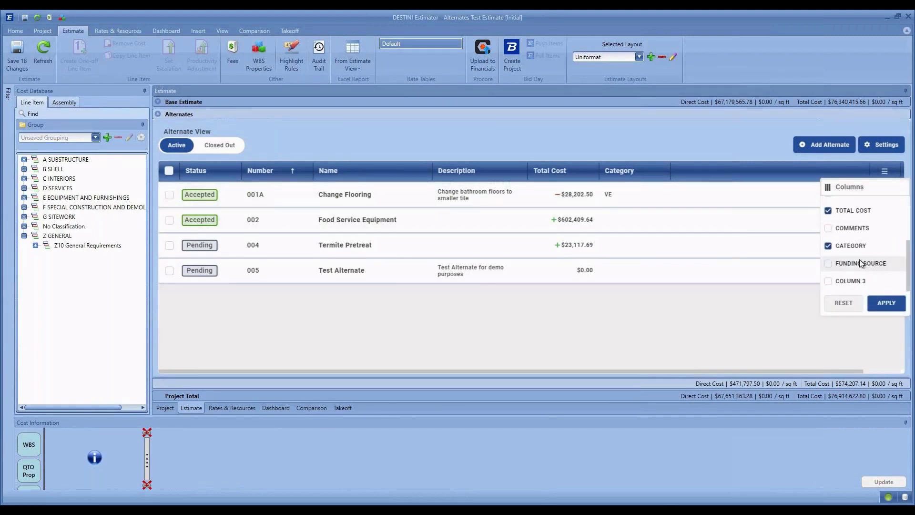
left_click(828, 263)
left_click(886, 303)
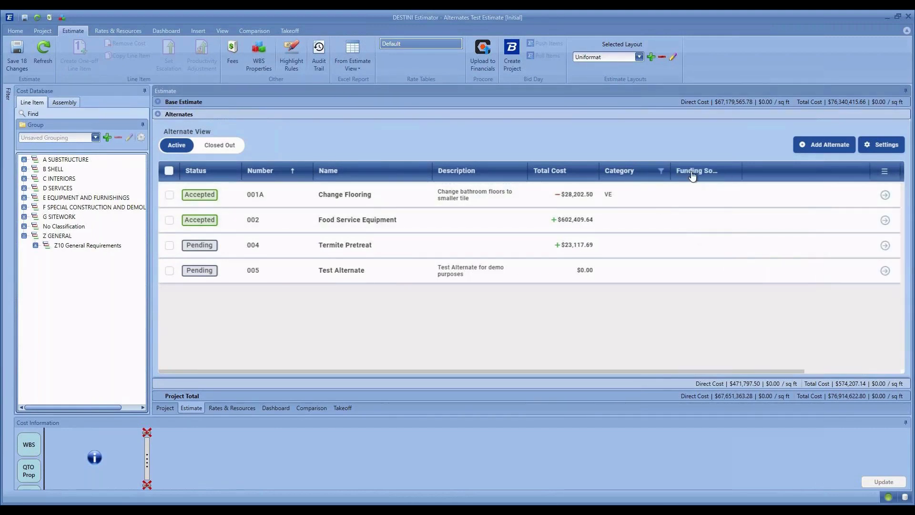
Step: Set the funding source of alternate 001A to Change Order and of alternate 002 to COntractors Contingency
left_click(731, 197)
left_click(717, 217)
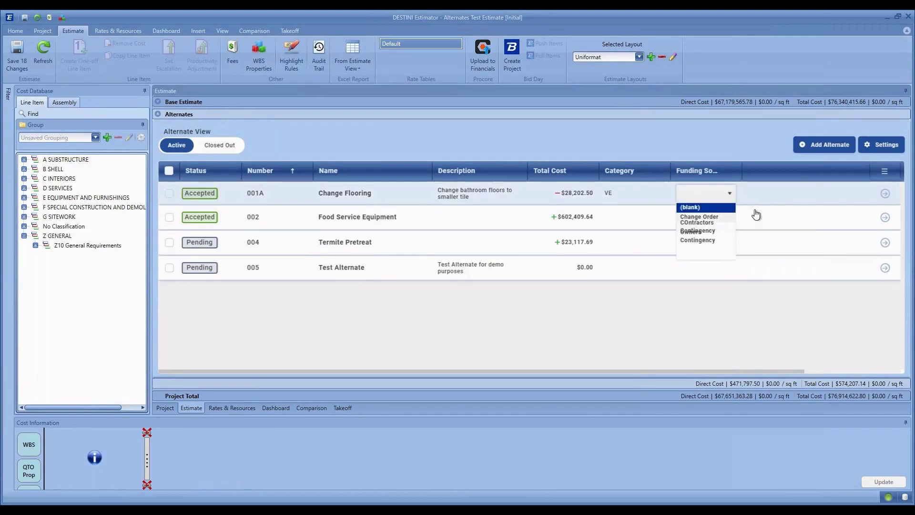
left_click(738, 218)
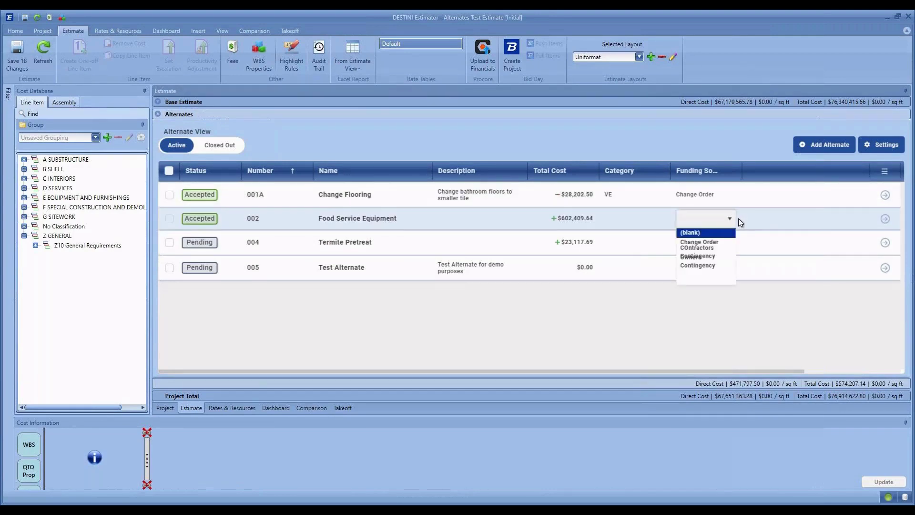
left_click(712, 248)
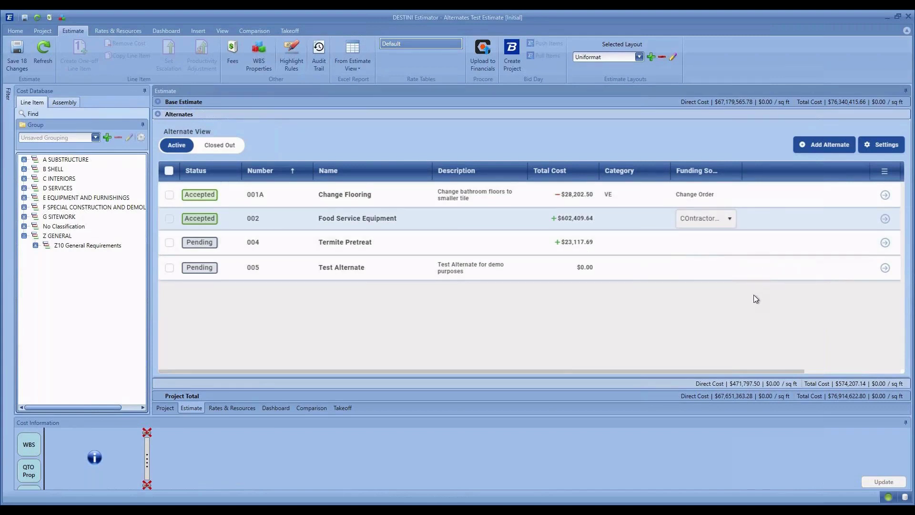
left_click(779, 232)
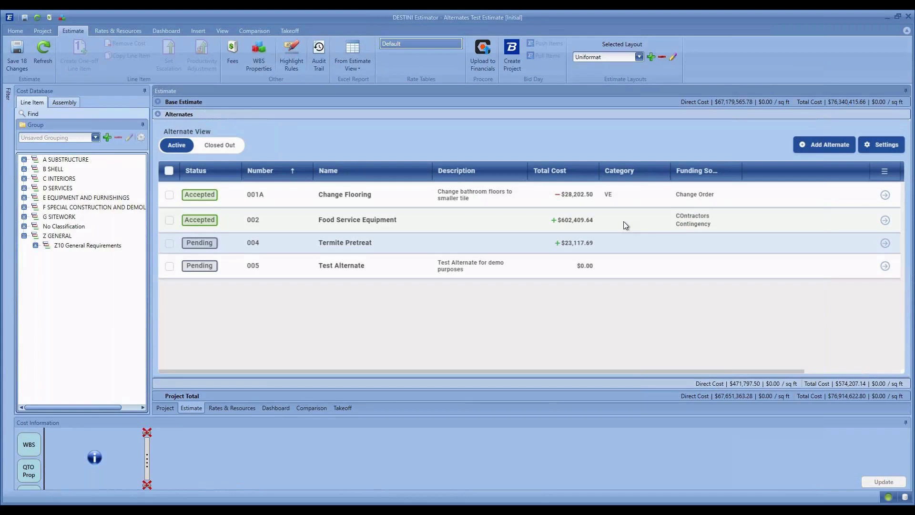
Step: Move the Basketball Goals line item under E1090 Other Equipment from the base estimate to alternate 005 - Test Alternate
left_click(177, 102)
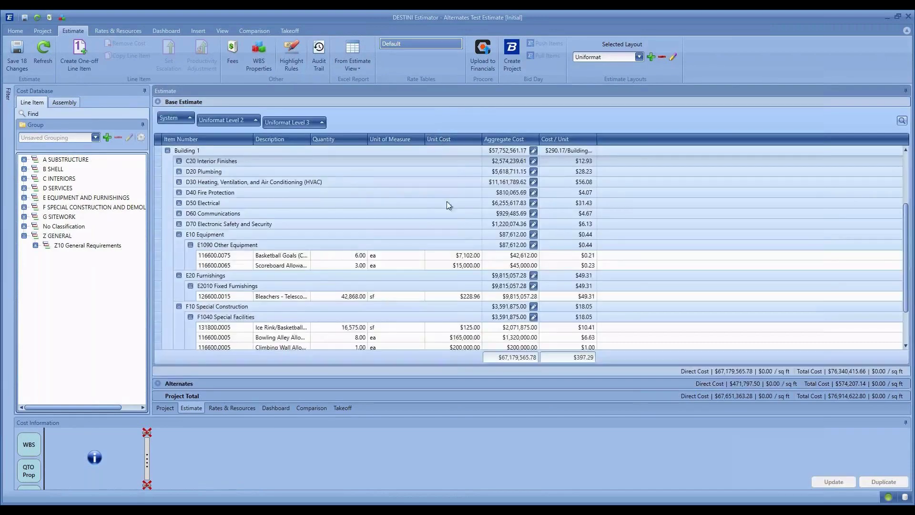
left_click(179, 234)
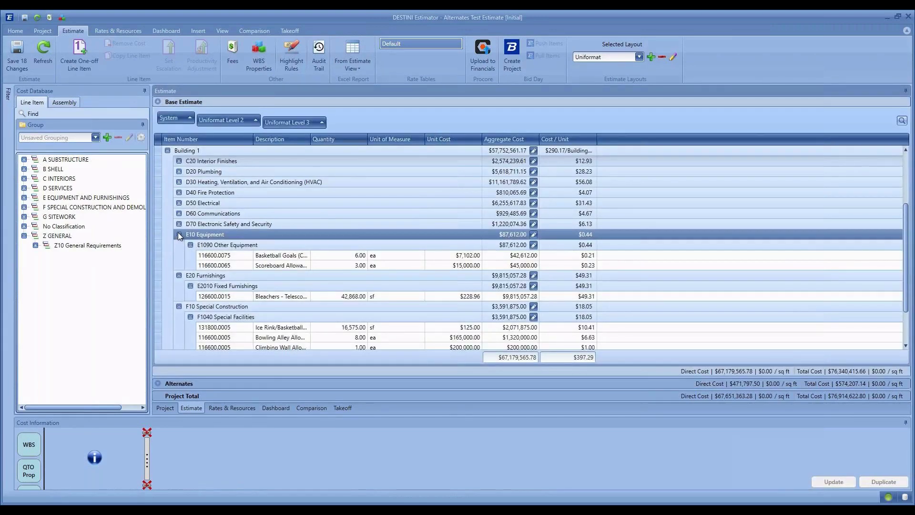
left_click(178, 243)
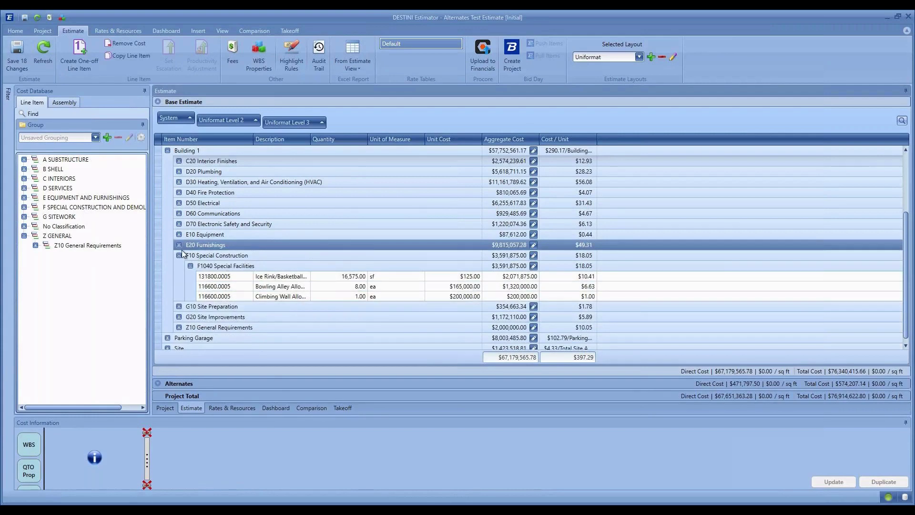
left_click(180, 244)
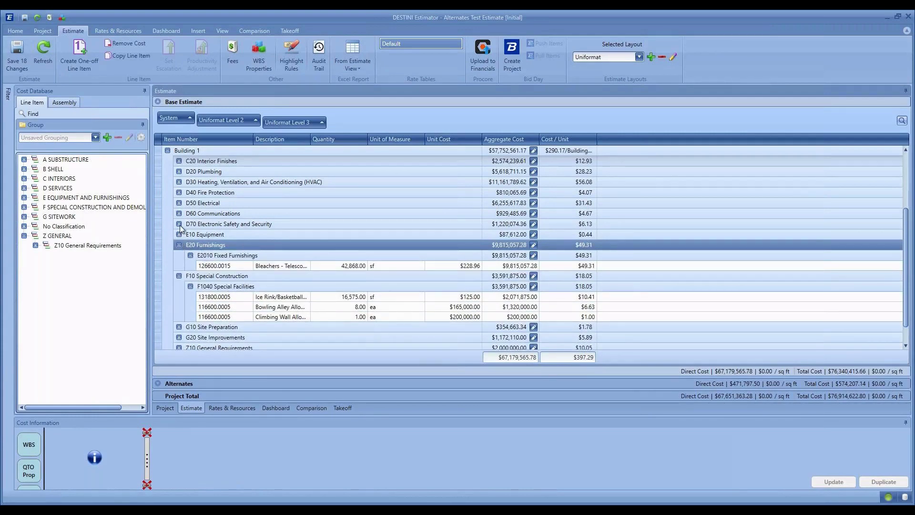
left_click(179, 235)
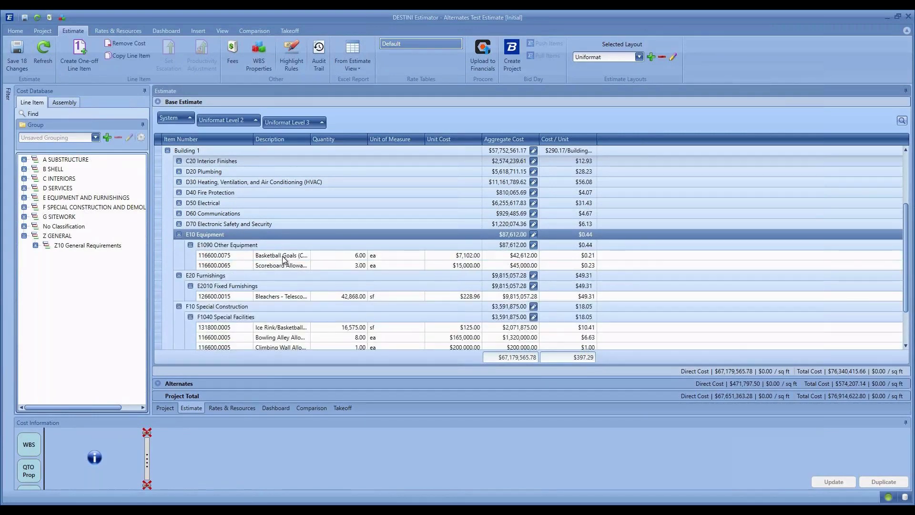
left_click(282, 257)
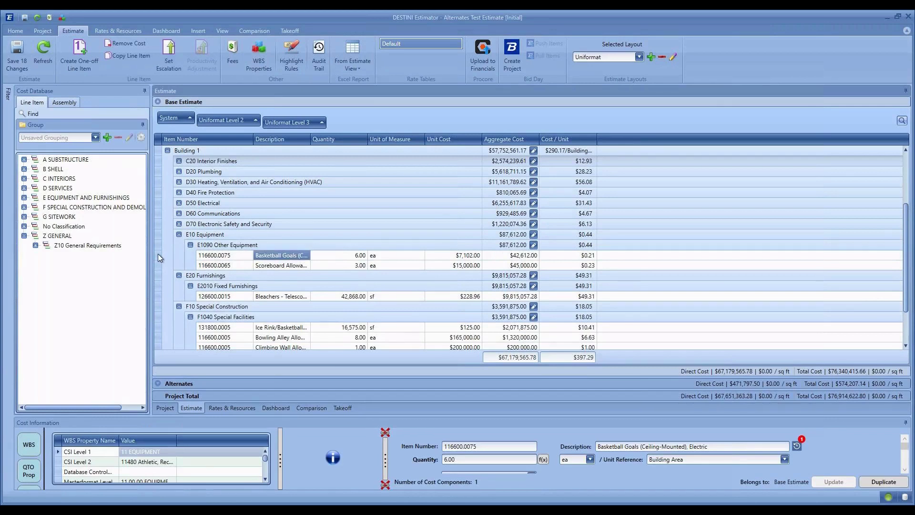
right_click(159, 255)
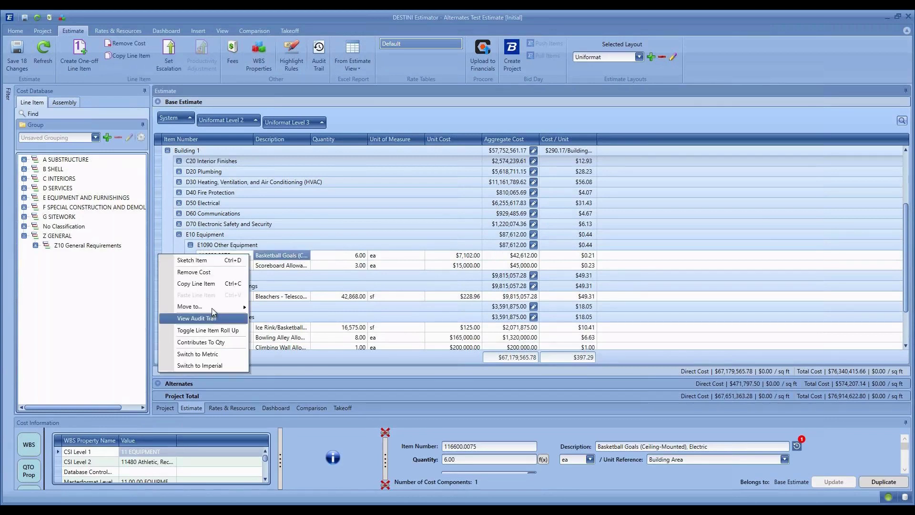
mouse_move(212, 311)
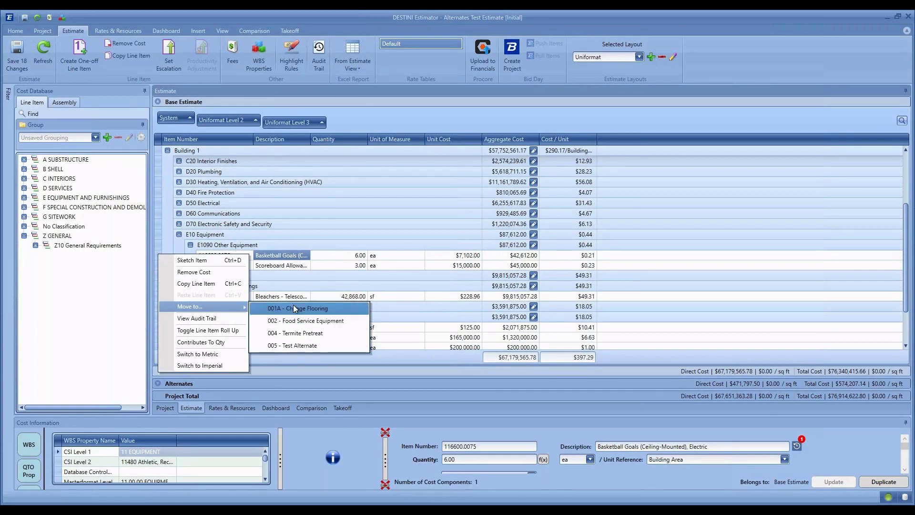
left_click(307, 345)
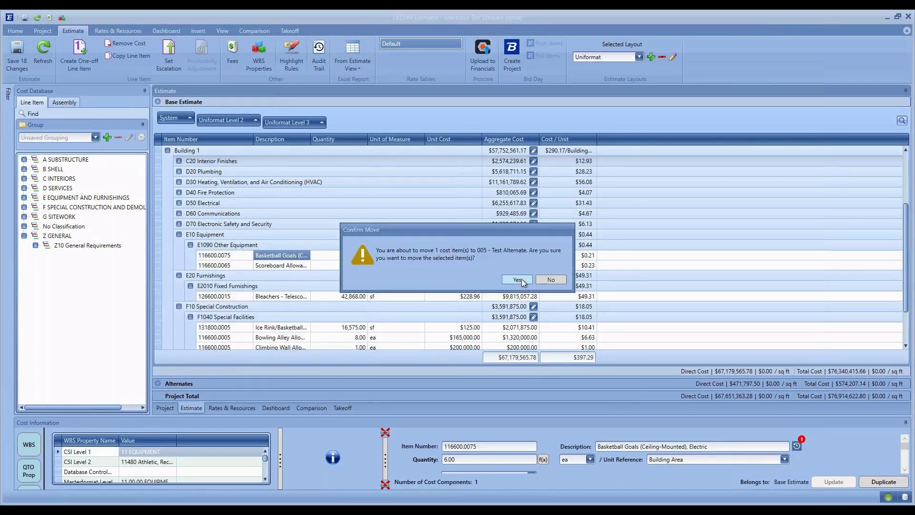
left_click(517, 279)
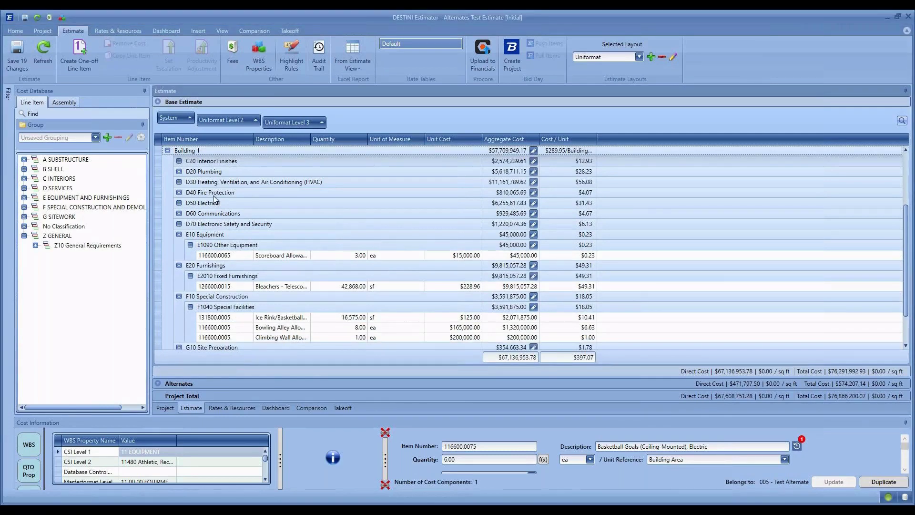
Step: Examine the total cost and line items of alternate 005, Test Alternate, and return to the alternates list
left_click(181, 383)
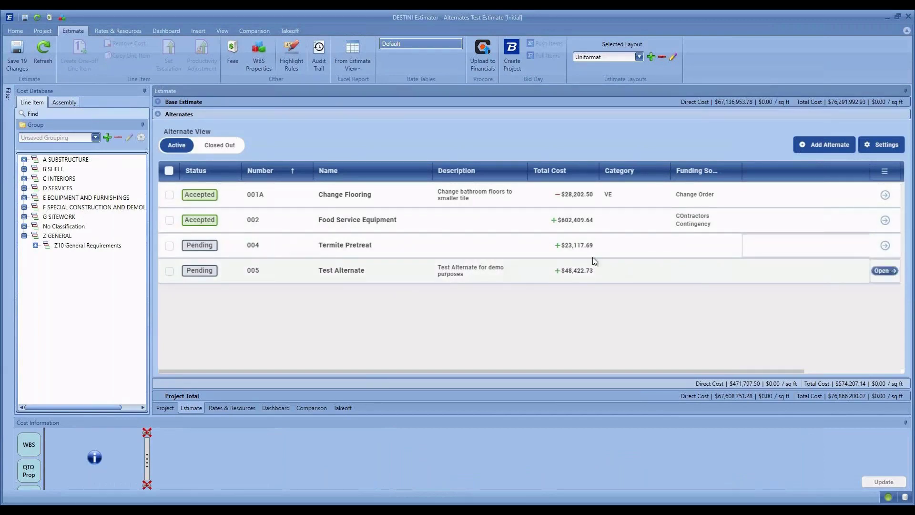
left_click(885, 271)
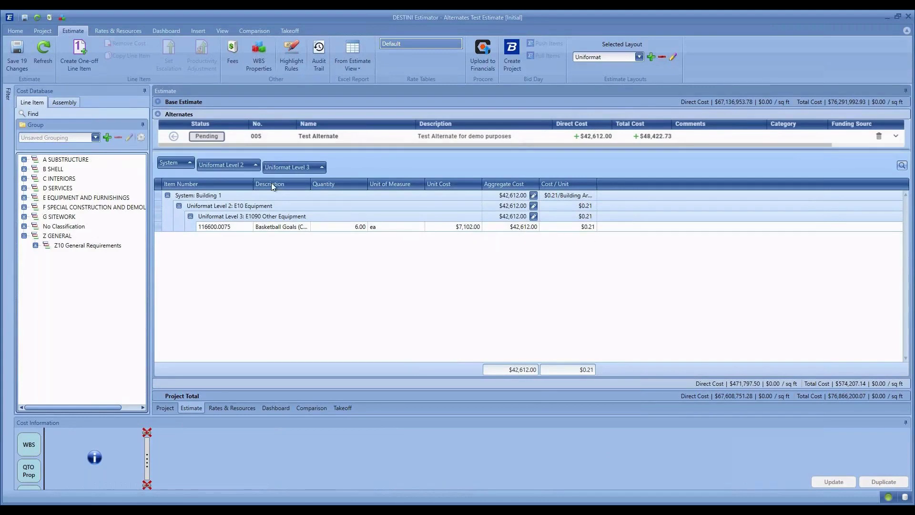
left_click(173, 136)
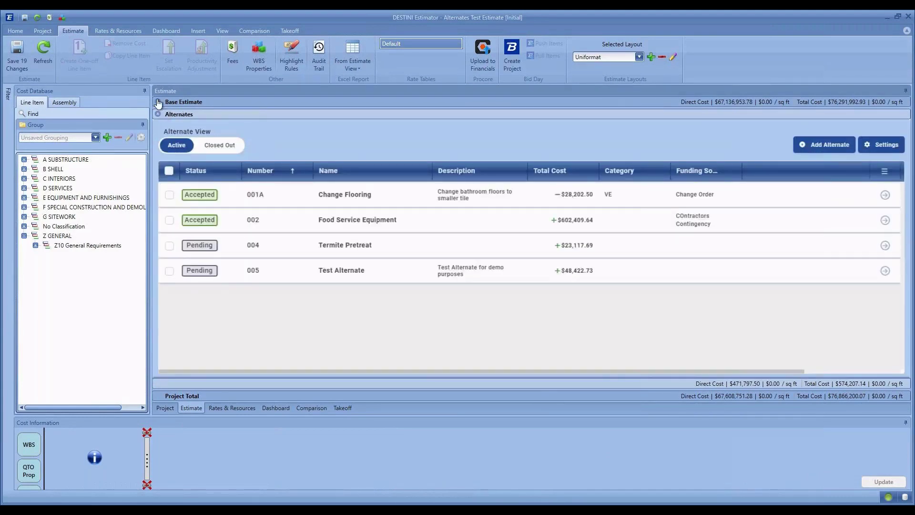
Step: Copy the Bleachers - Telescoping - Electric line item from E2010 Fixed Furnishings in the base estimate into alternate 005 - Test Alternate, keeping its WBS values
left_click(169, 103)
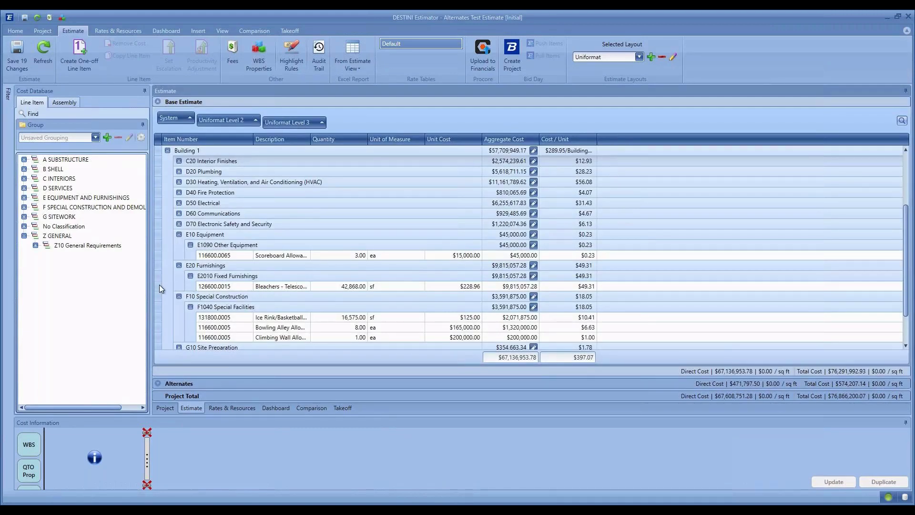
left_click(230, 287)
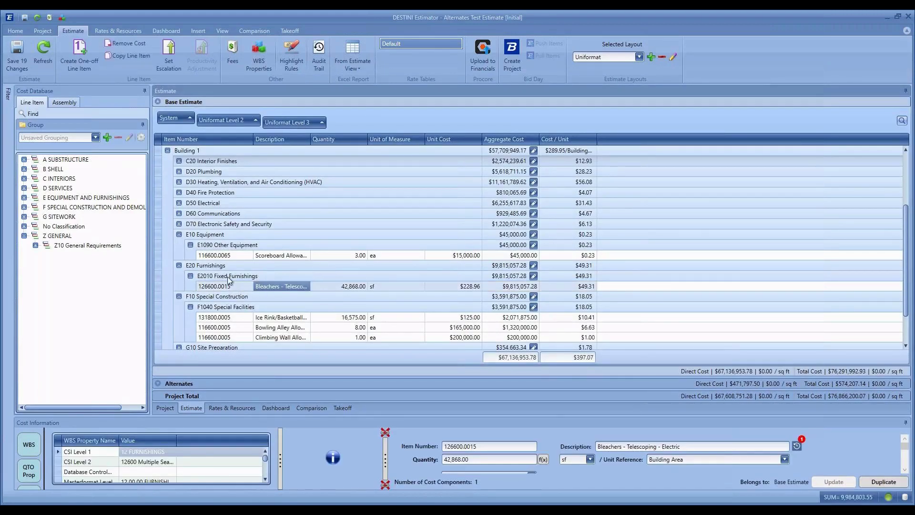
right_click(156, 286)
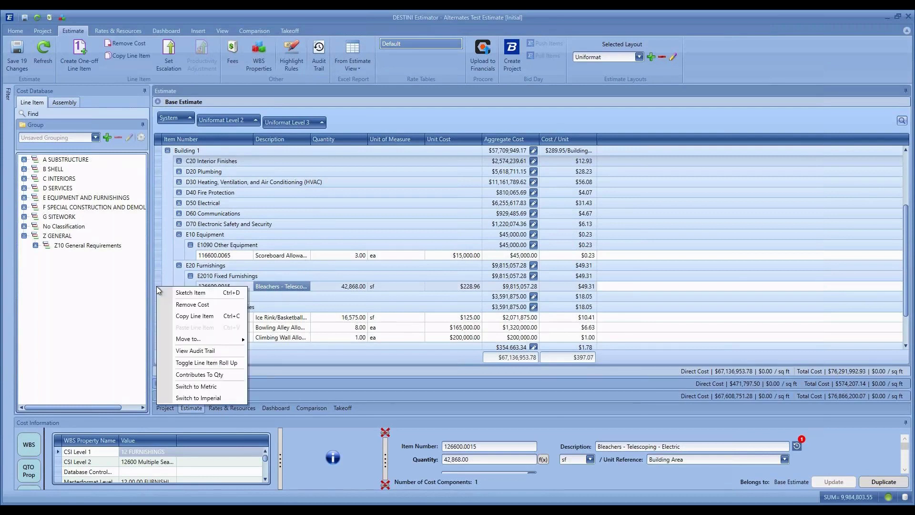
left_click(191, 317)
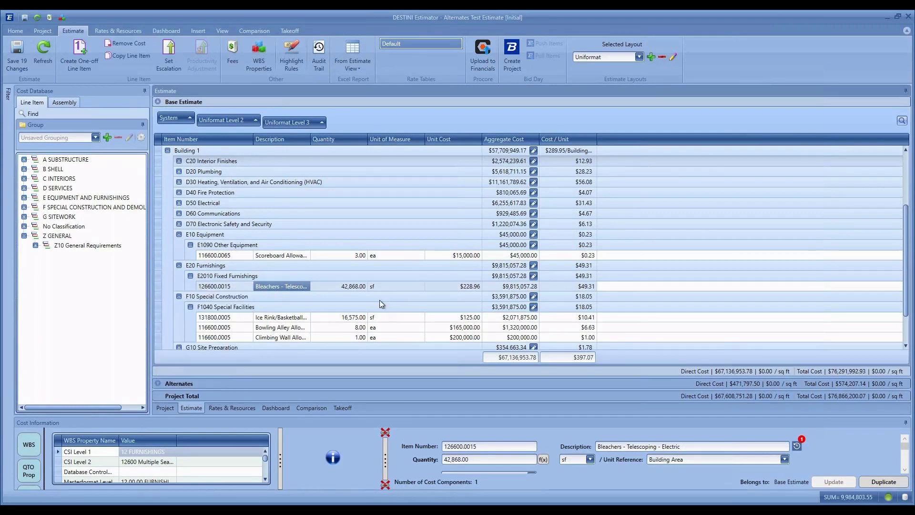
left_click(180, 384)
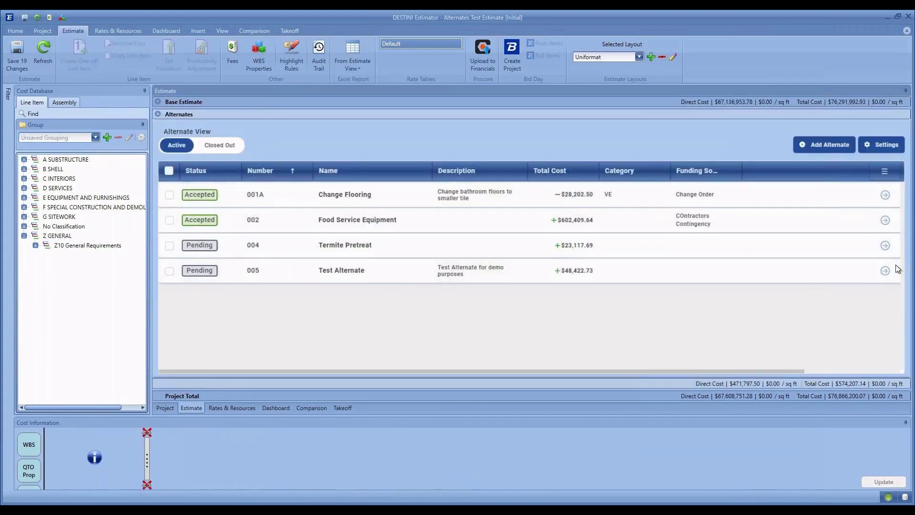
left_click(276, 267)
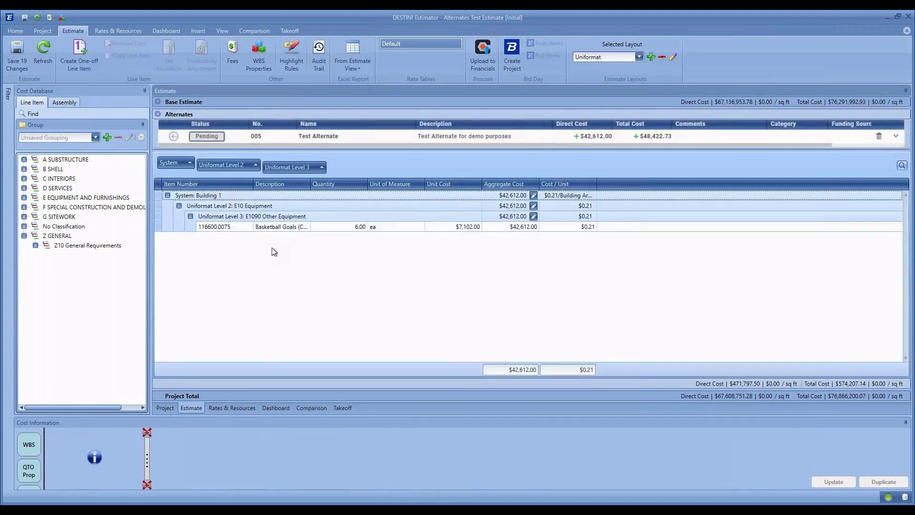
right_click(275, 251)
left_click(311, 289)
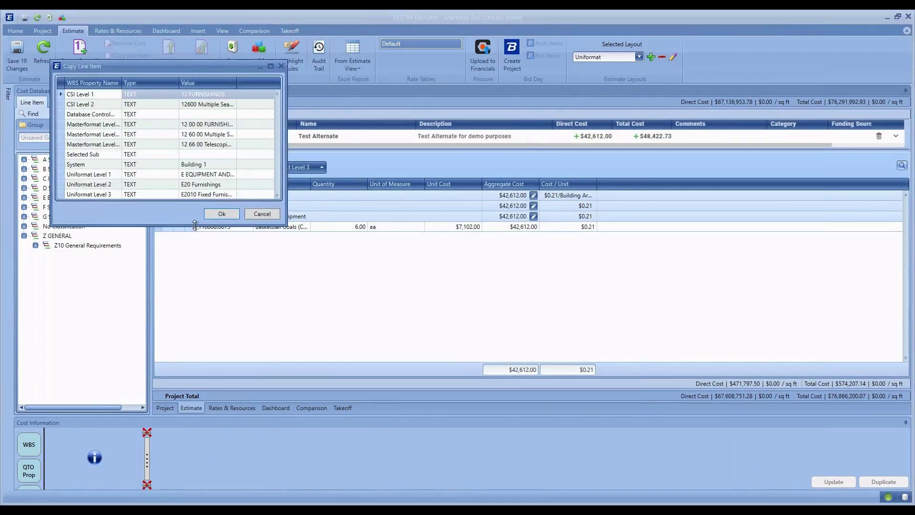
left_click_drag(195, 224, 195, 339)
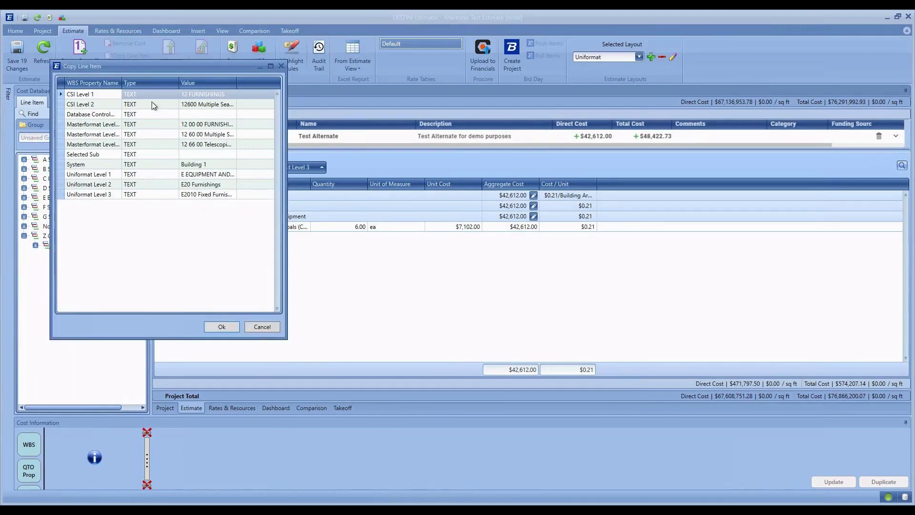
left_click(227, 326)
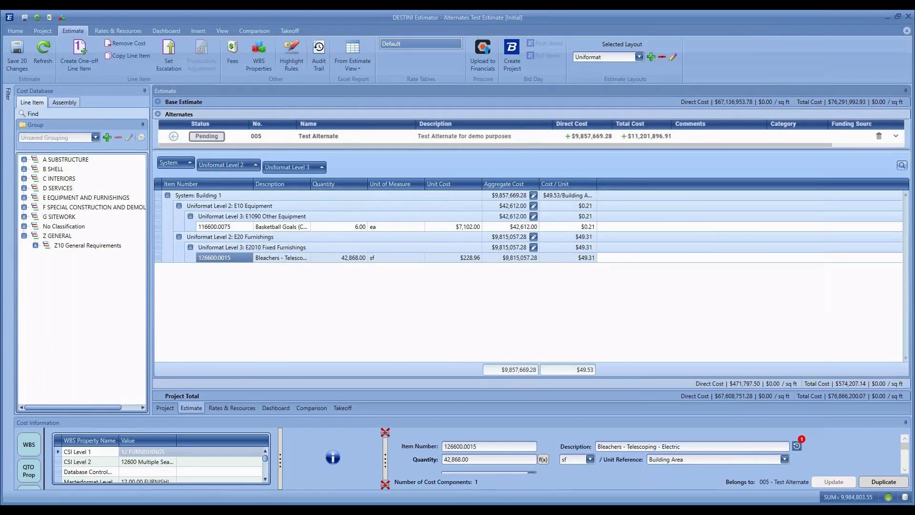
left_click(275, 258)
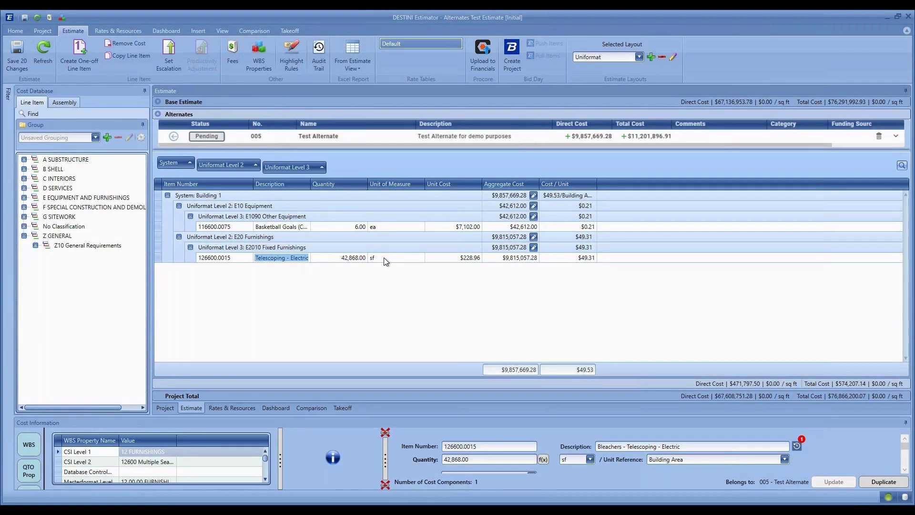
left_click(293, 173)
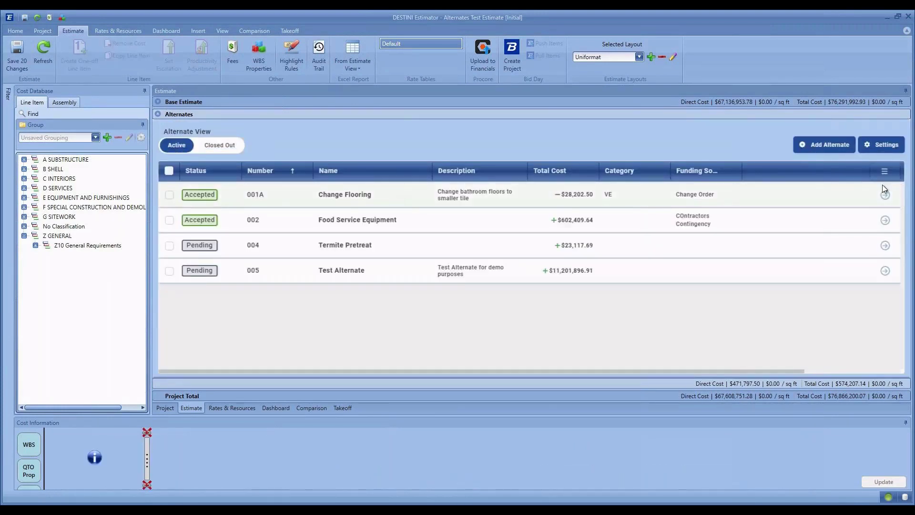
Step: Add the 01200.000 Allowances item from Z10 General Requirements in the cost database to alternate 005 - Test Alternate
left_click(885, 195)
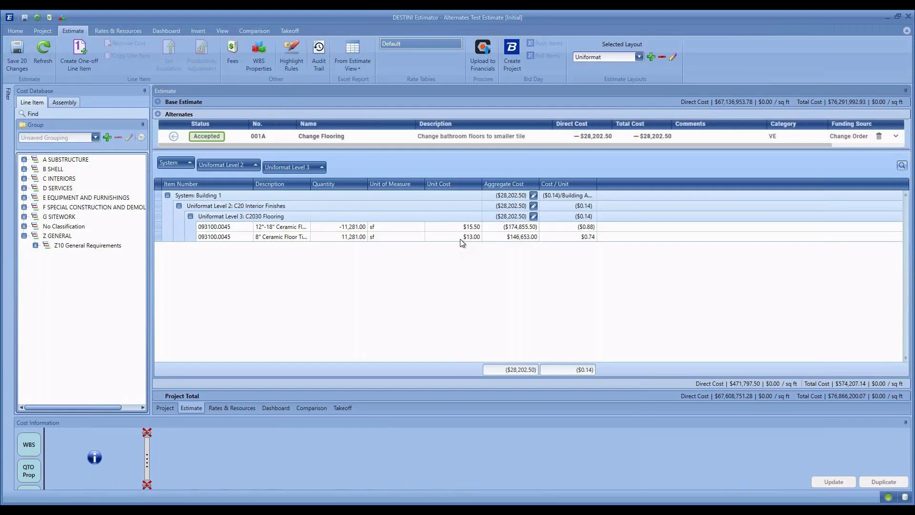
left_click(35, 245)
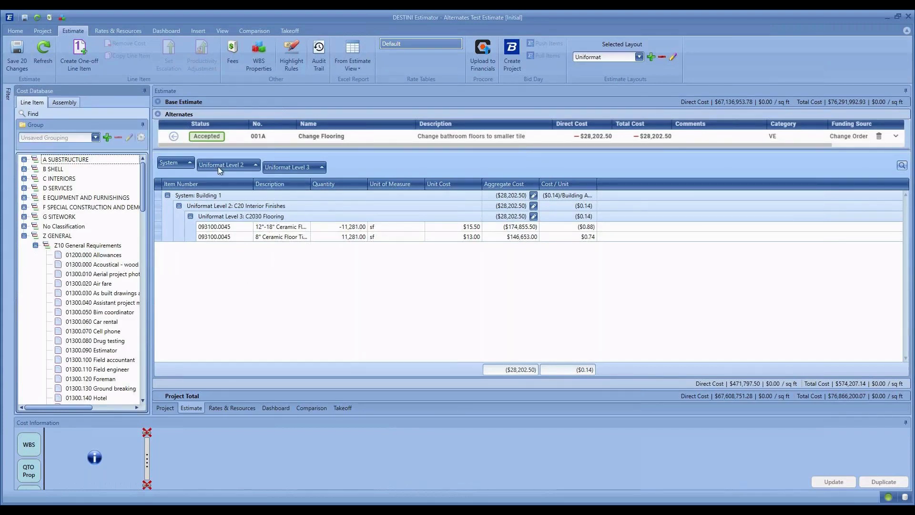
left_click(174, 136)
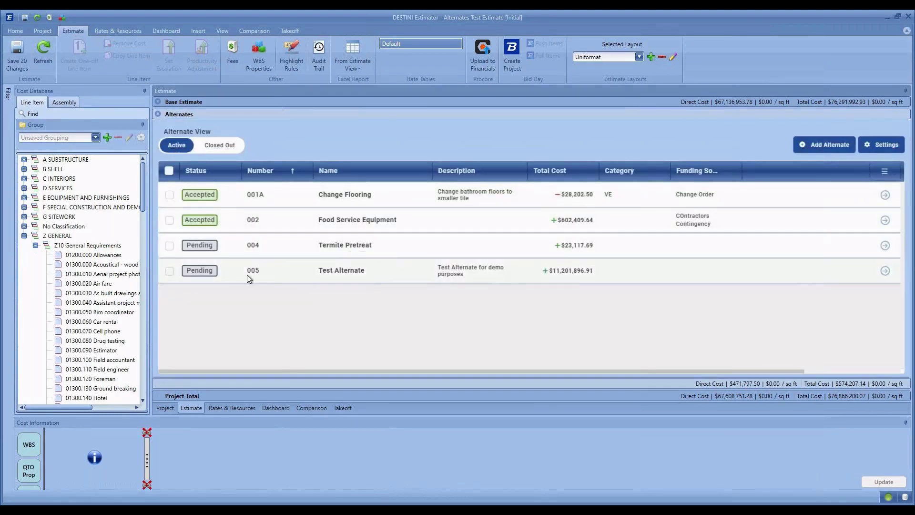
left_click(883, 272)
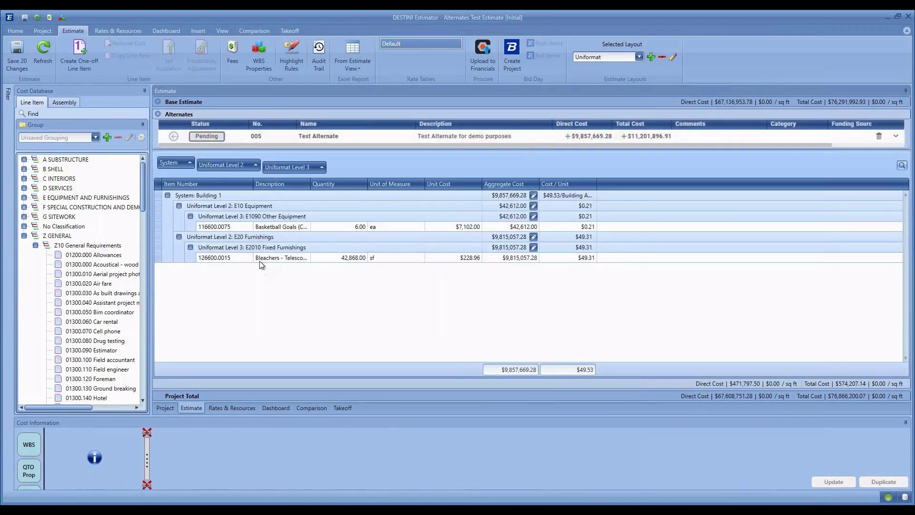
left_click_drag(113, 259, 288, 278)
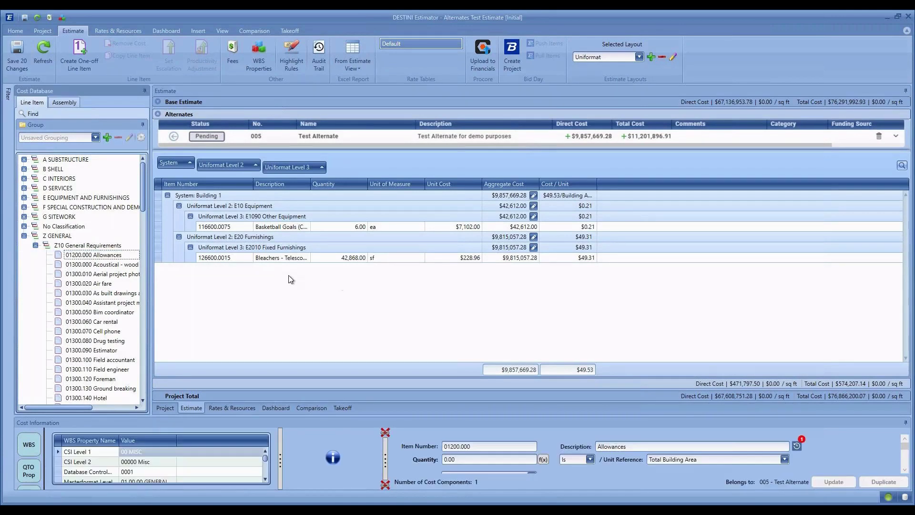
left_click(274, 227)
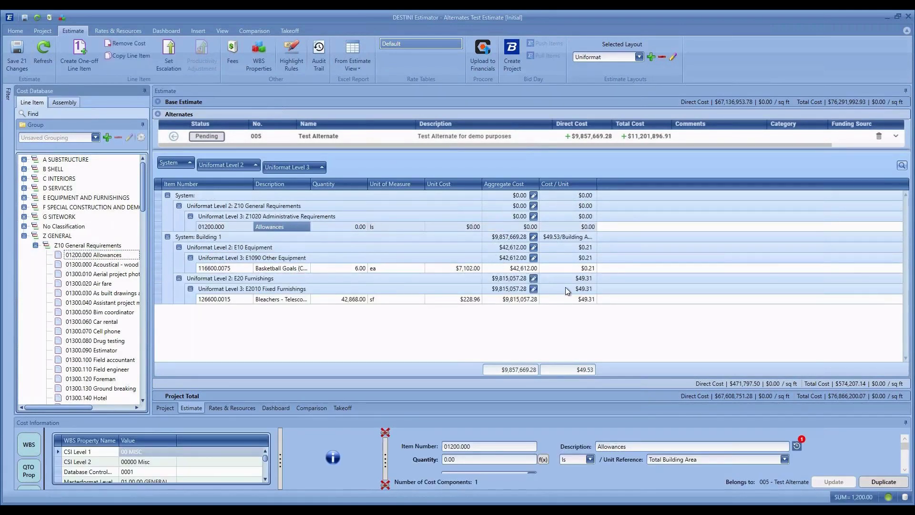
Step: Check the Belongs to assignment of alternate 005's Allowances and Basketball Goals items and of the base estimate's Scoreboard Allowance
left_click(334, 226)
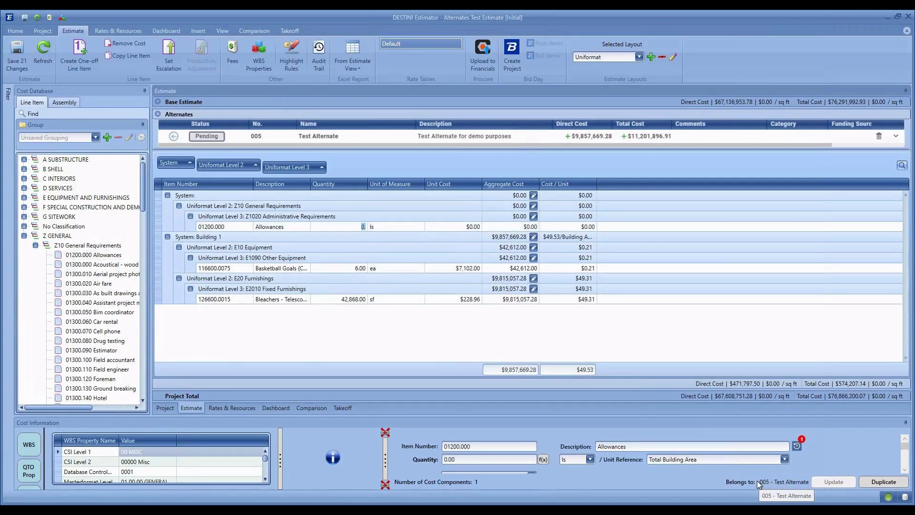
left_click(281, 269)
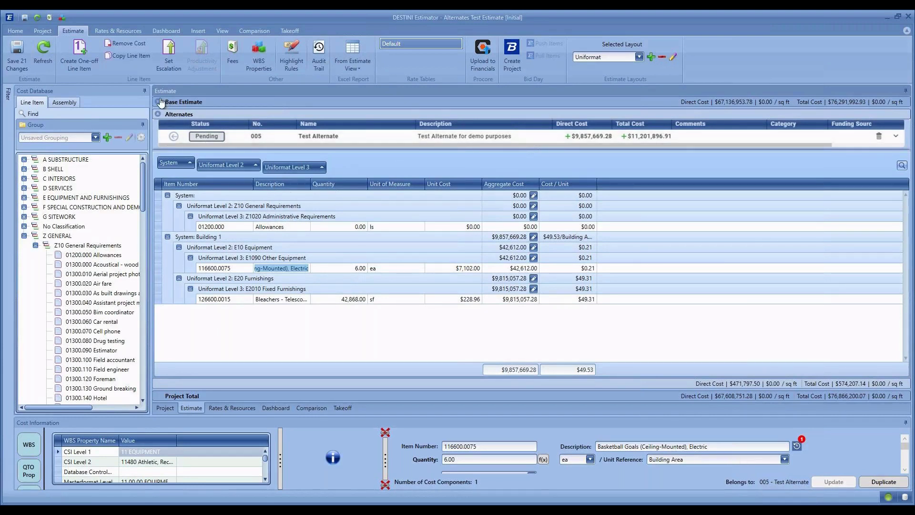
left_click(173, 136)
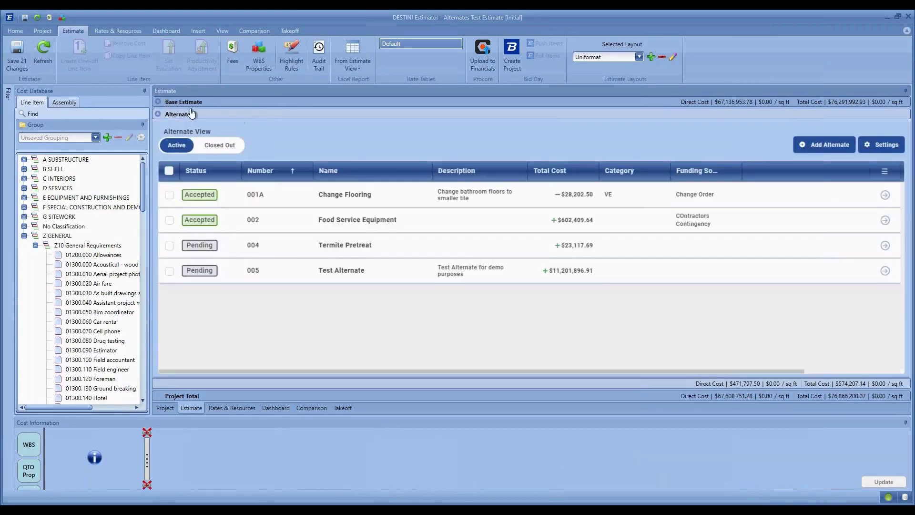
left_click(160, 103)
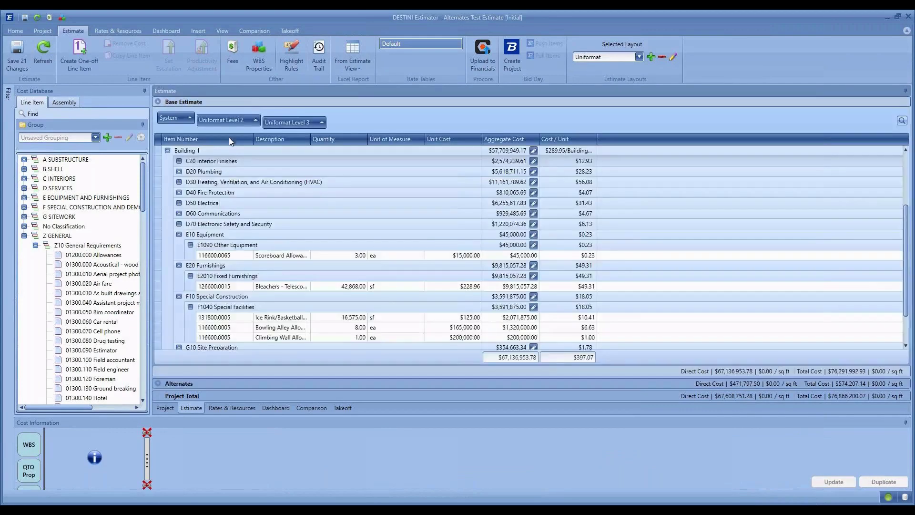
left_click(229, 255)
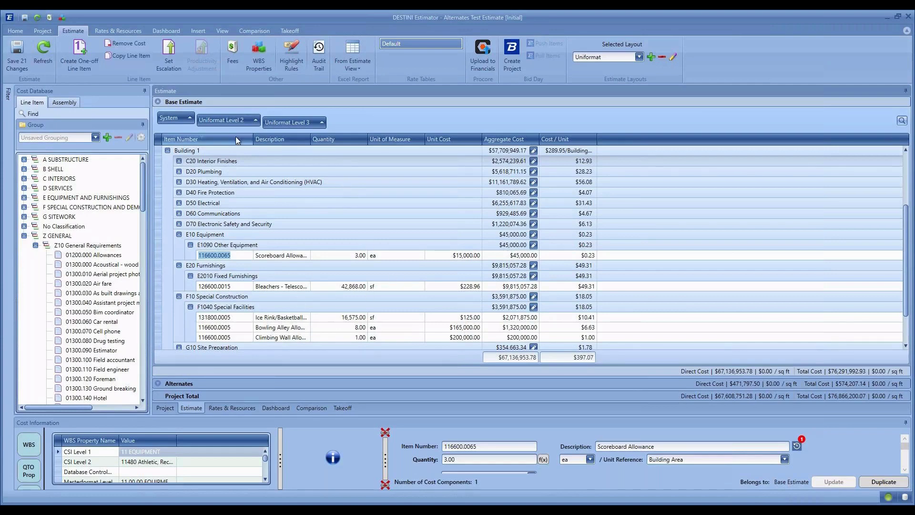
left_click(223, 102)
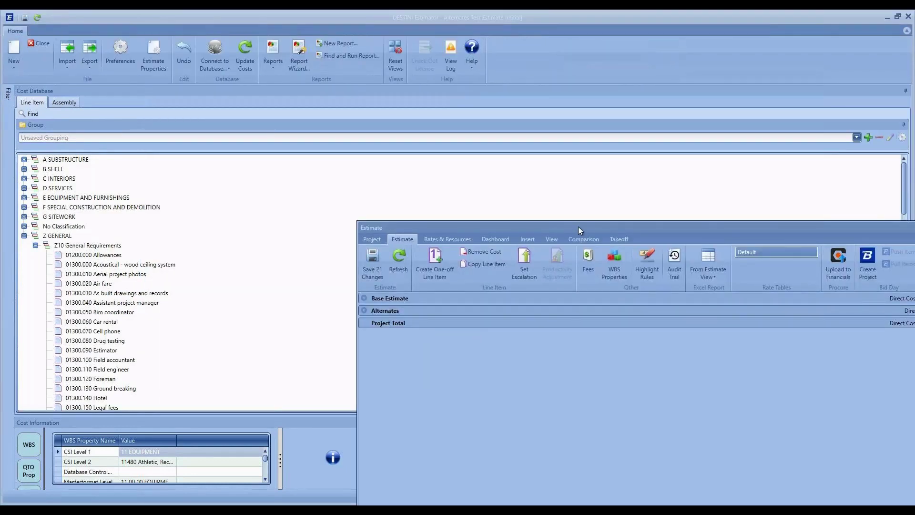
left_click_drag(575, 227, 365, 143)
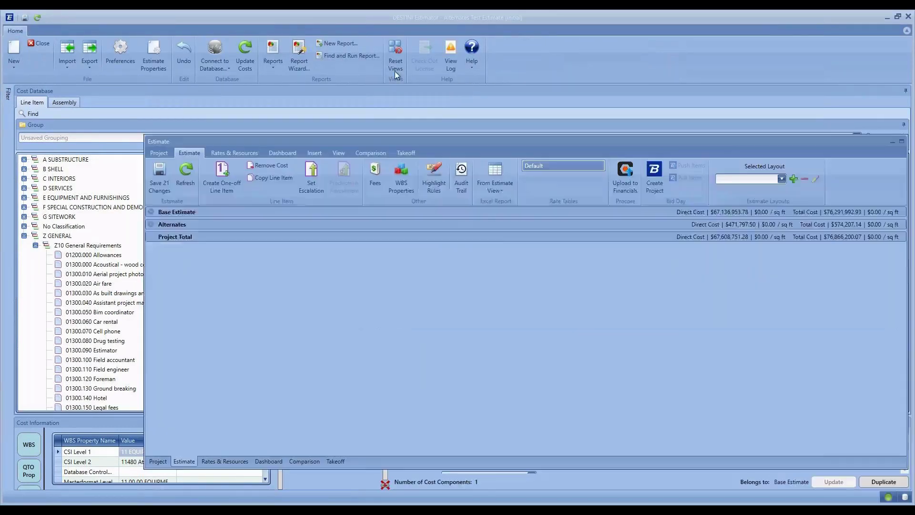
left_click(395, 69)
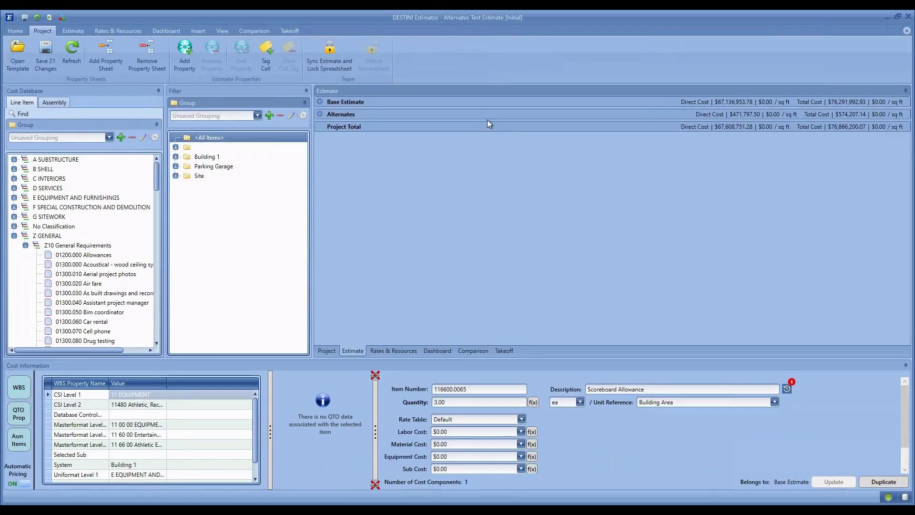
Step: Collapse the Filter panel and narrow the Cost Database panel to give the expanded alternates list more room
left_click(305, 91)
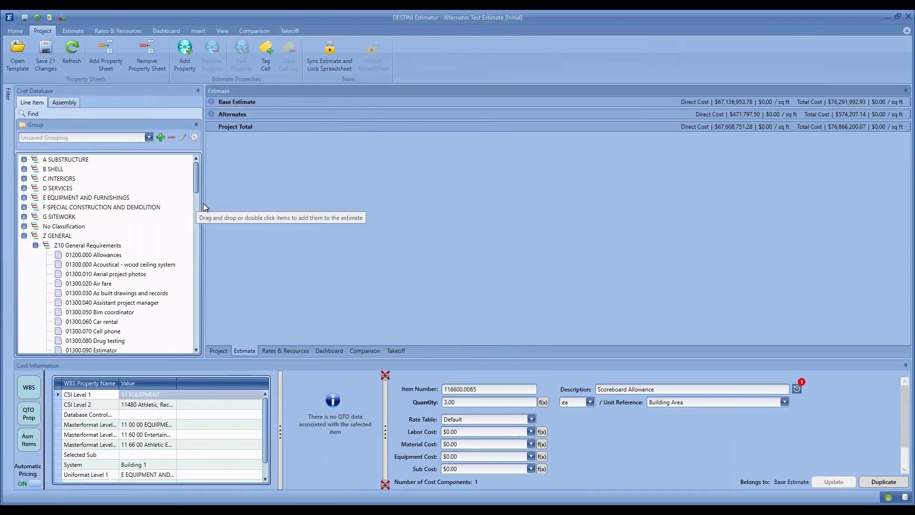
left_click_drag(205, 203, 115, 211)
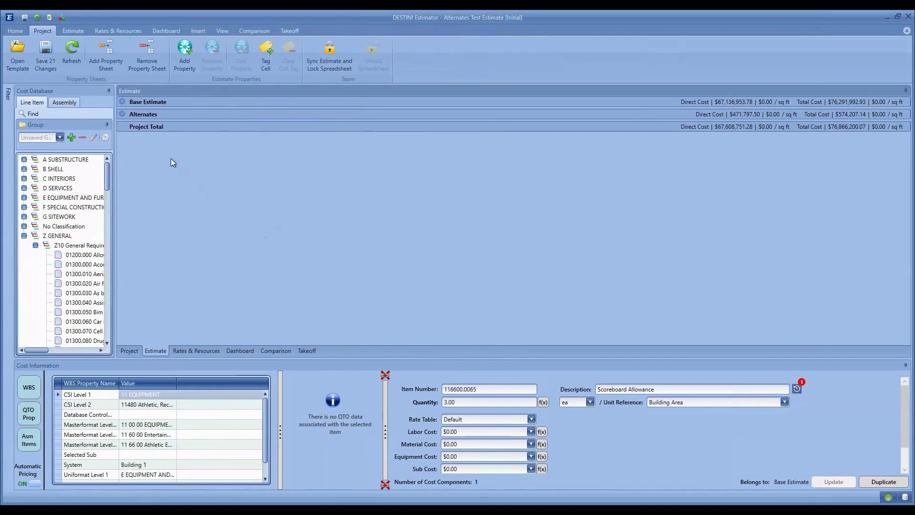
left_click(122, 114)
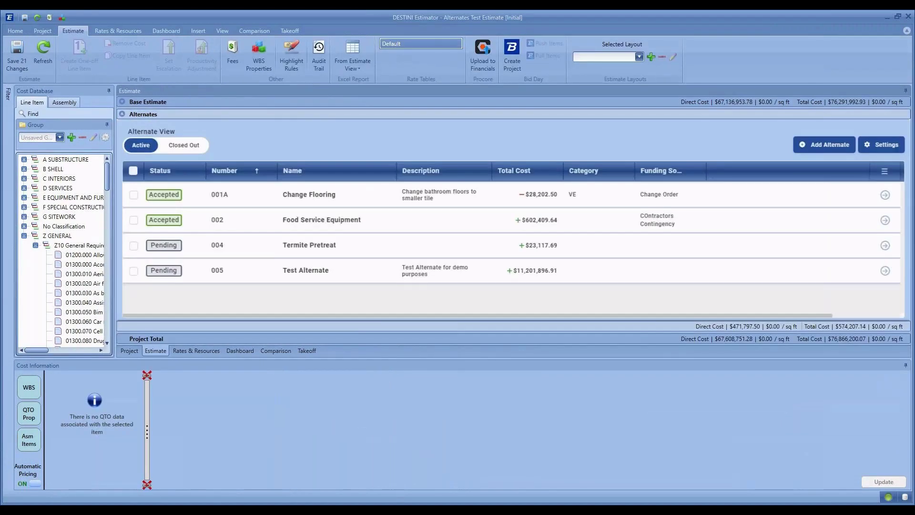
Step: Run the Standard Report - Alternates Summary Report and review its summary and alternate detail pages in a maximized viewer
left_click(16, 30)
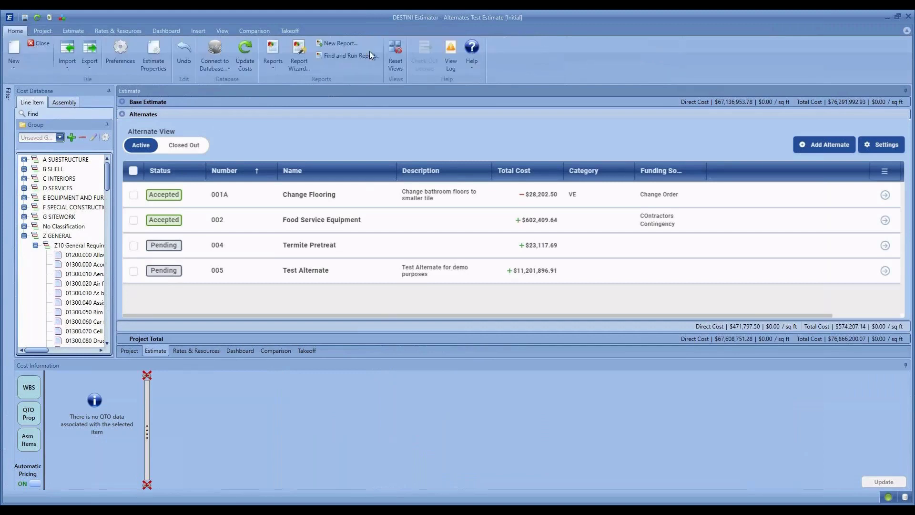
left_click(271, 63)
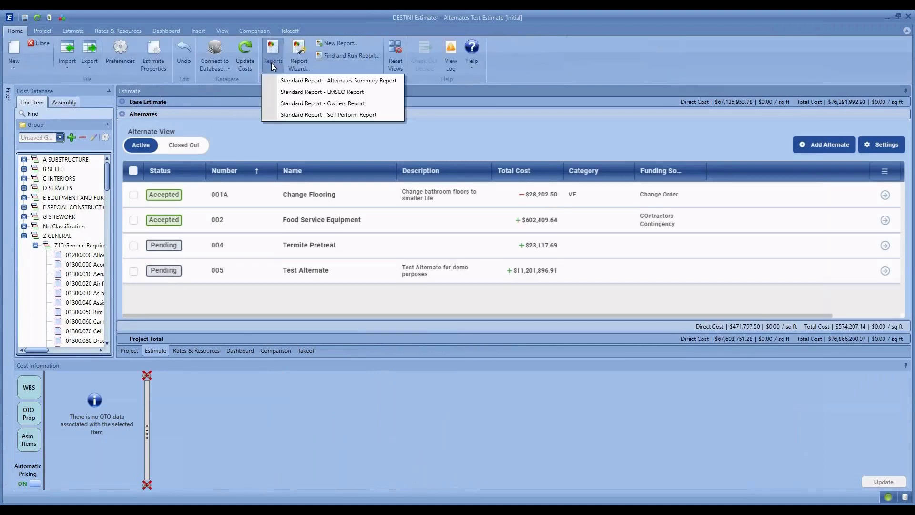
left_click(347, 82)
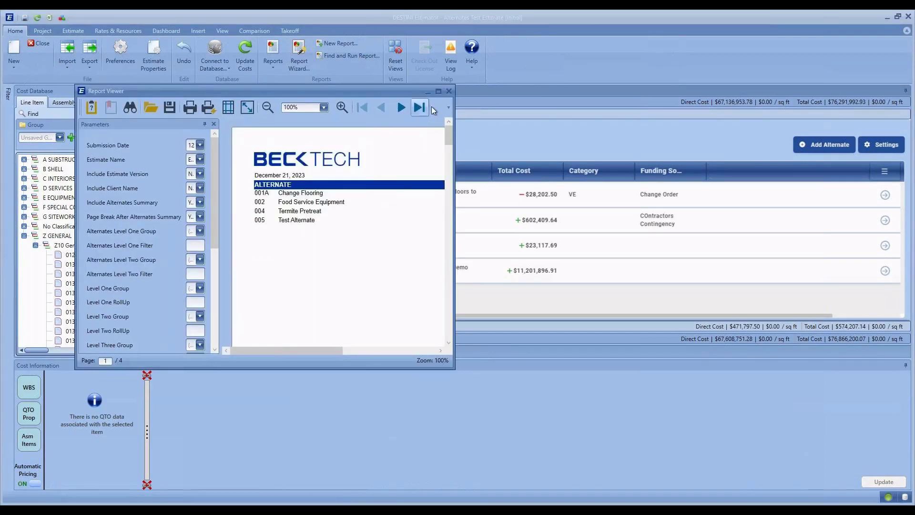
left_click(438, 91)
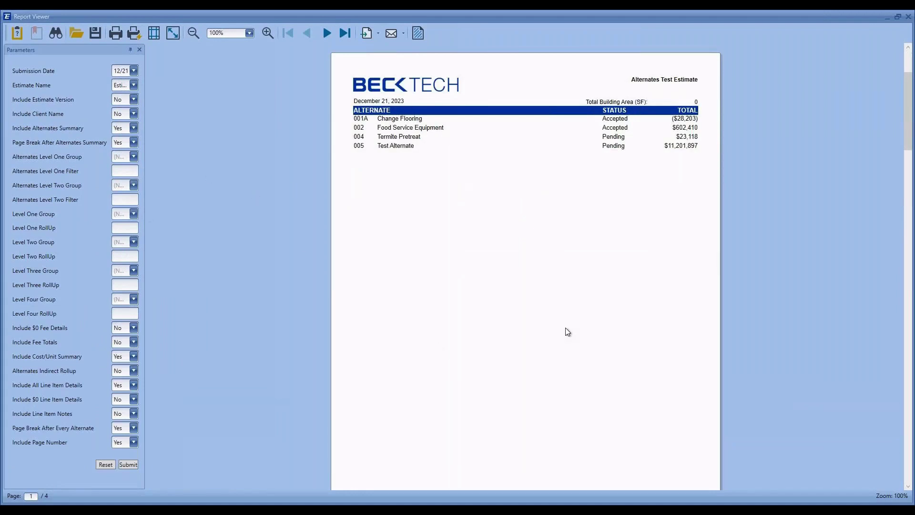
scroll(607, 323, "down", 10)
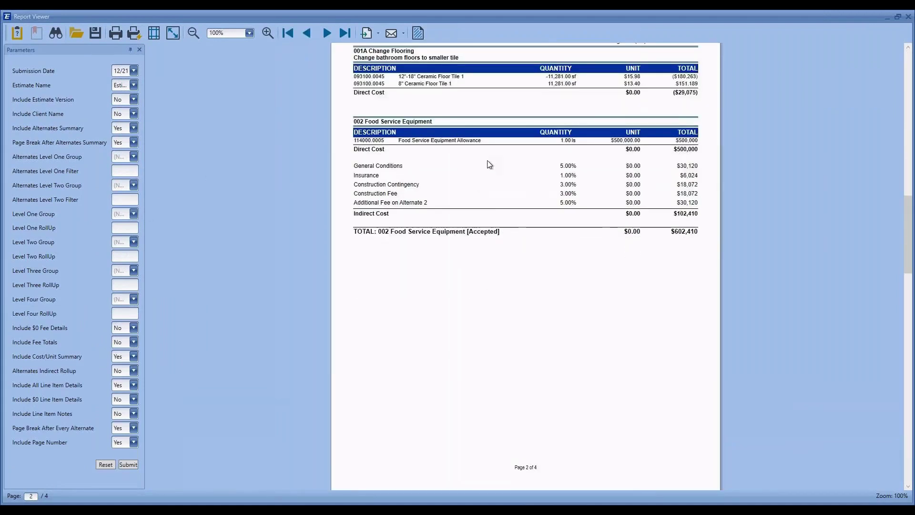
scroll(519, 201, "down", 6)
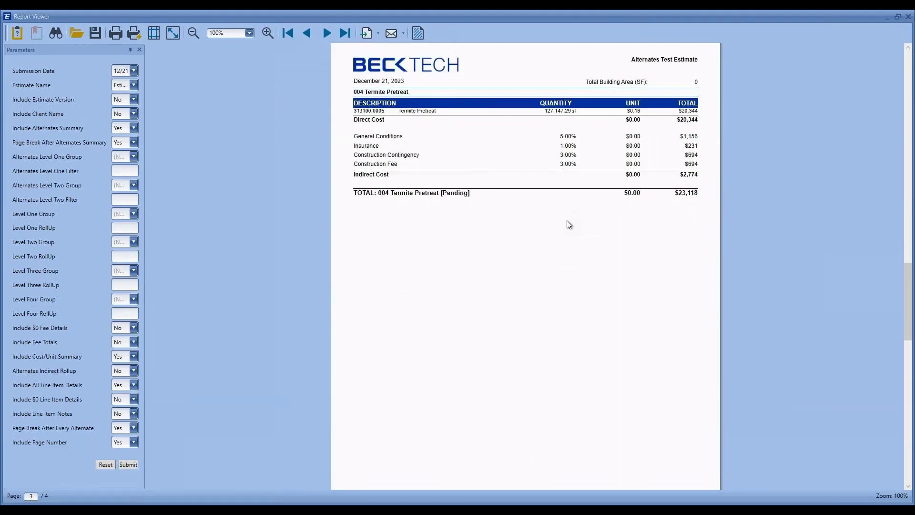
scroll(569, 224, "down", 6)
scroll(574, 224, "up", 10)
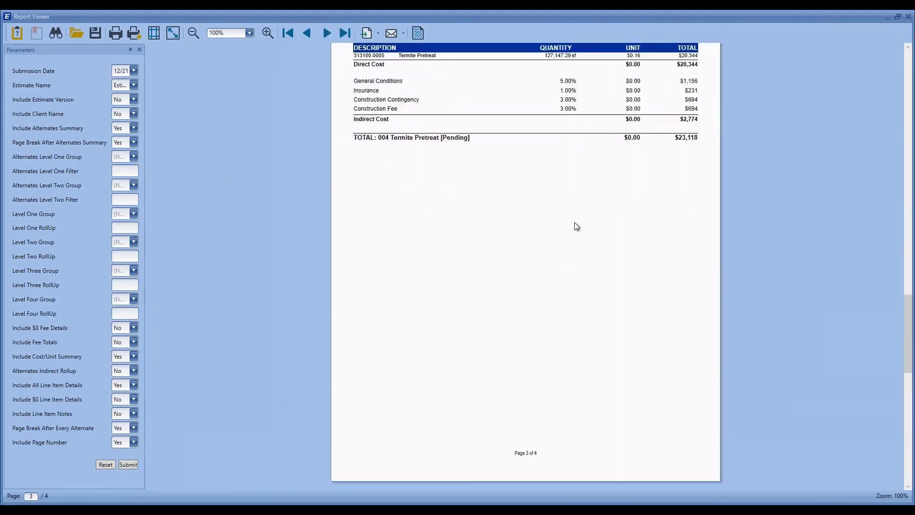
Step: Review the alternates summary on the report's first page and close the report viewer
scroll(574, 222, "up", 8)
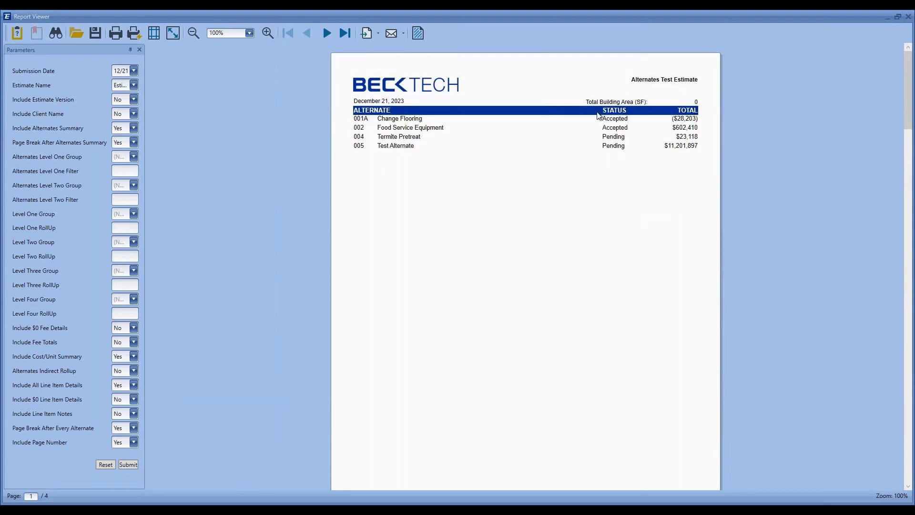
left_click(908, 17)
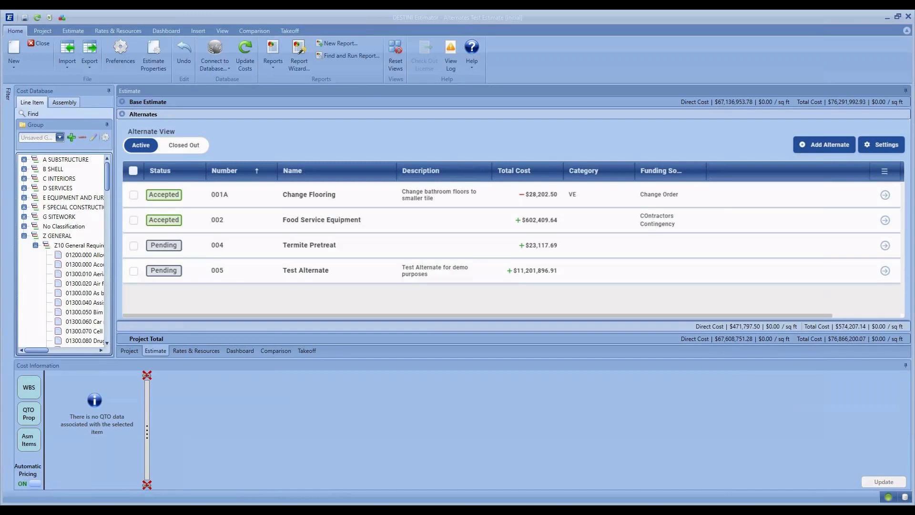
left_click(616, 93)
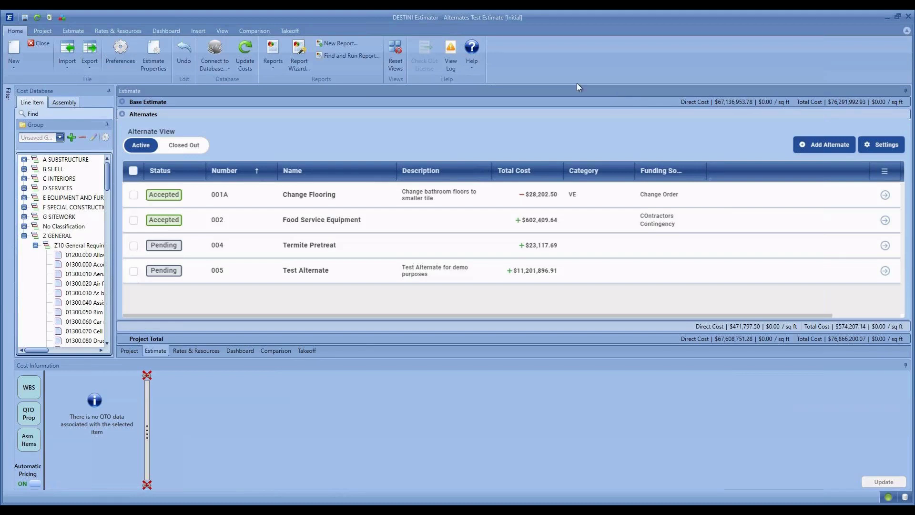
Step: Insert a total row of type Running Total after Construction Contingency in the base estimate's fees
left_click(76, 30)
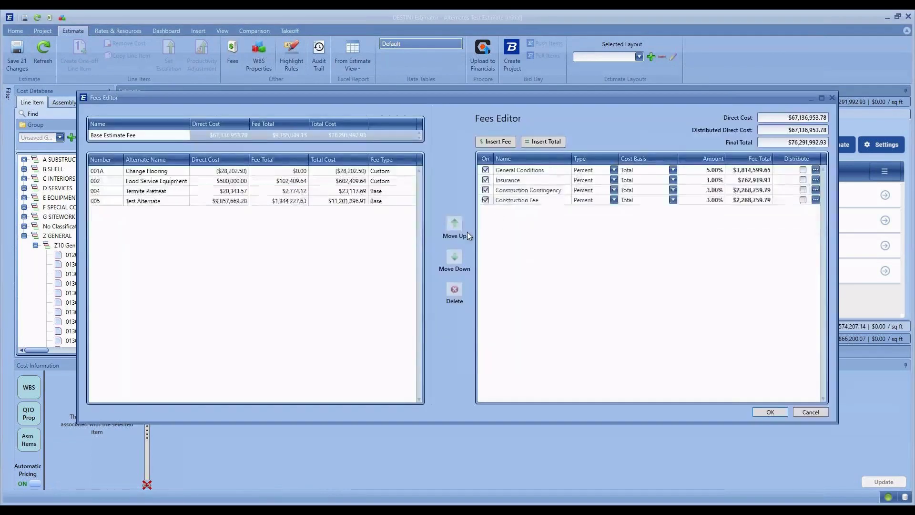
left_click(539, 189)
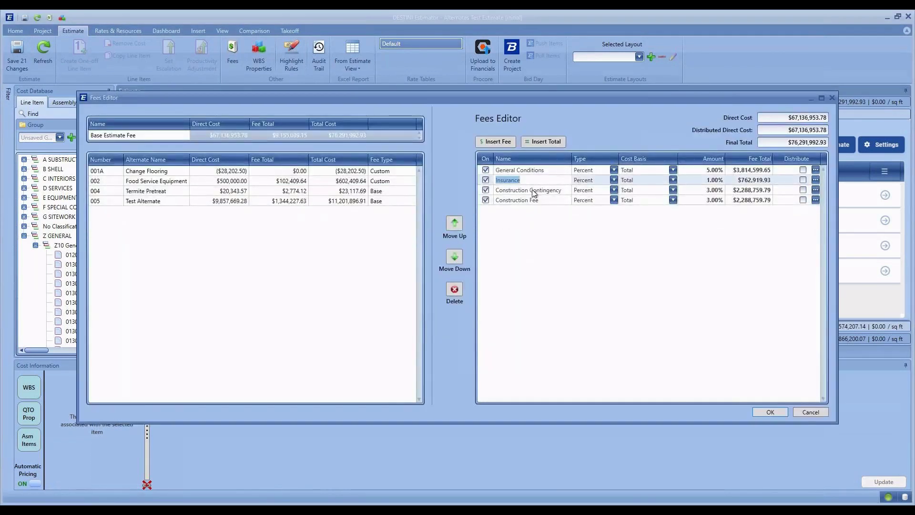
left_click(544, 142)
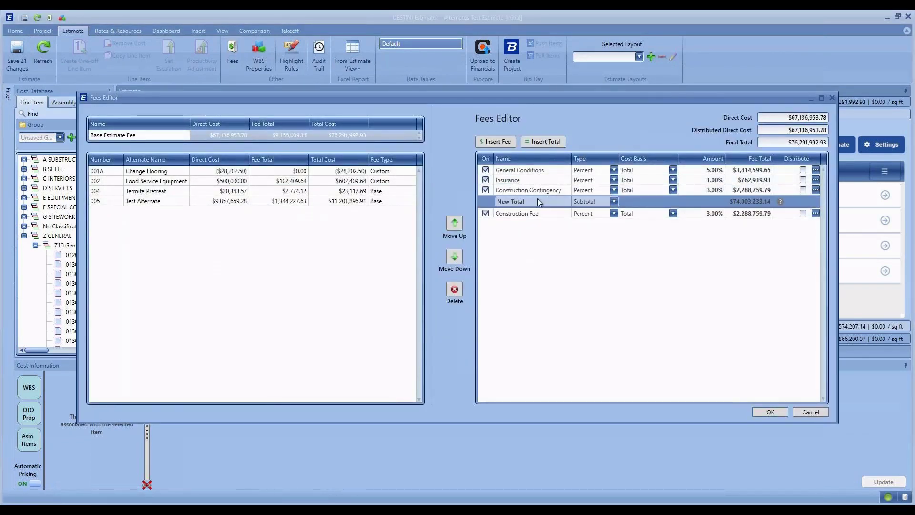
left_click(613, 201)
left_click(602, 213)
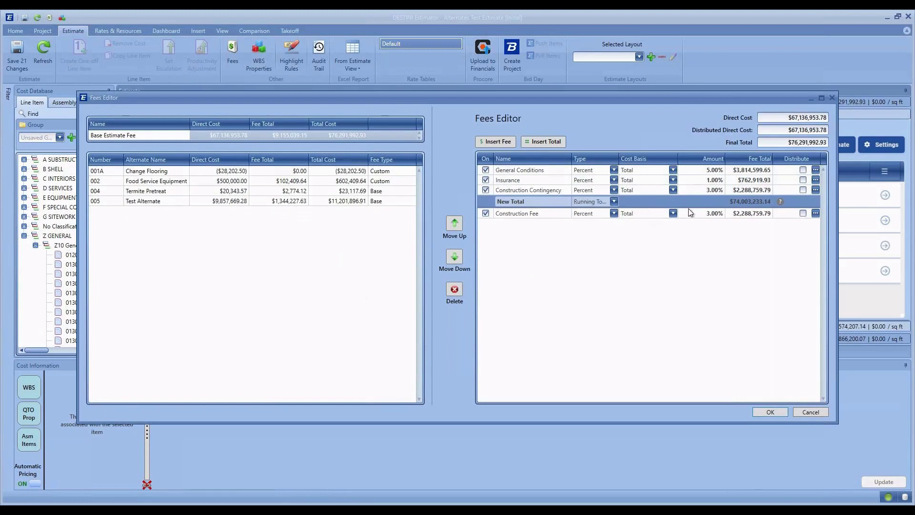
left_click(653, 217)
left_click(587, 214)
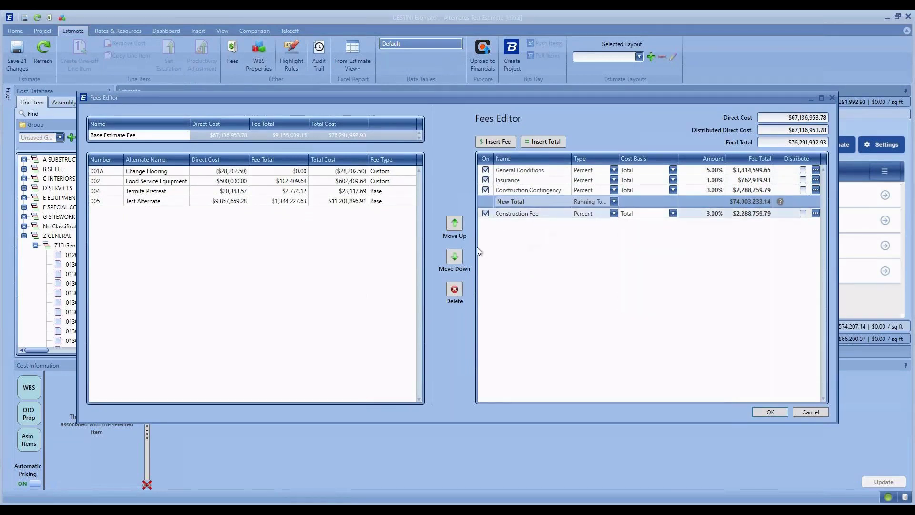
Step: Check the fee type and fee list of alternates 004 Termite Pretreat, 005 Test Alternate and 002 Food Service Equipment
left_click(381, 191)
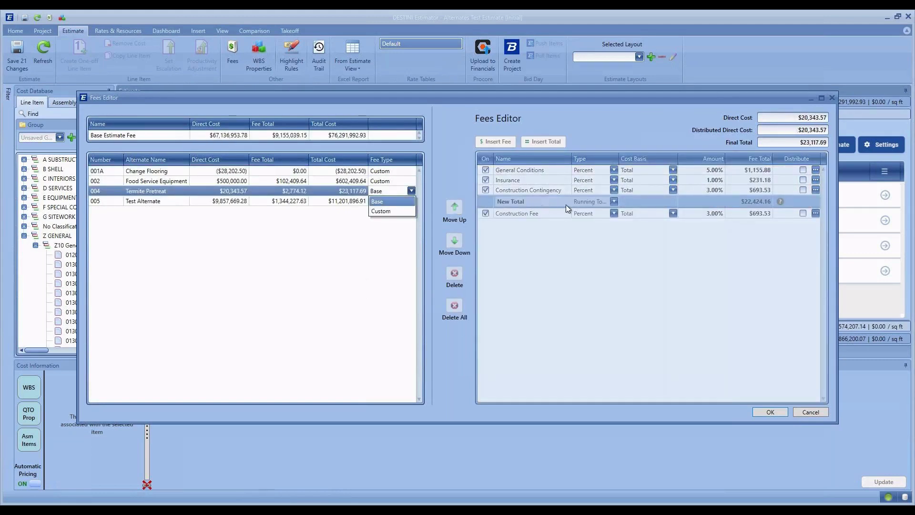
left_click(363, 190)
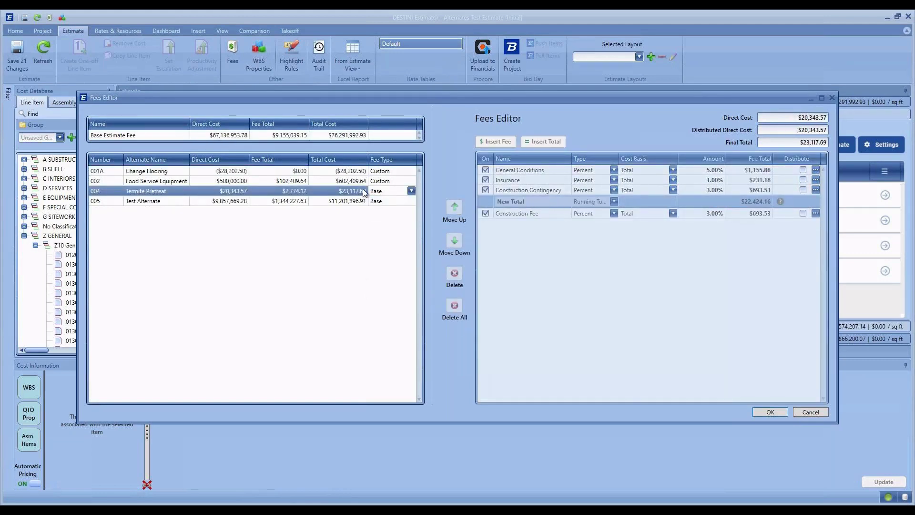
left_click(390, 199)
left_click(390, 200)
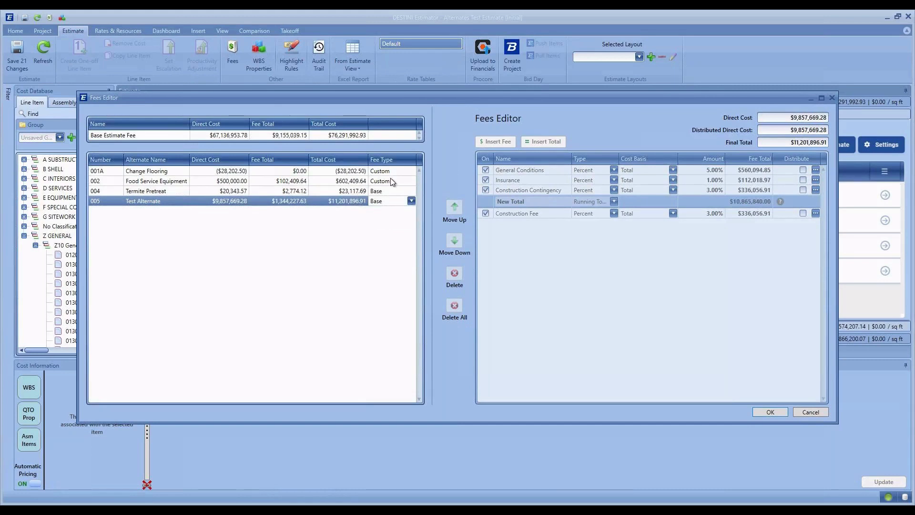
left_click(391, 180)
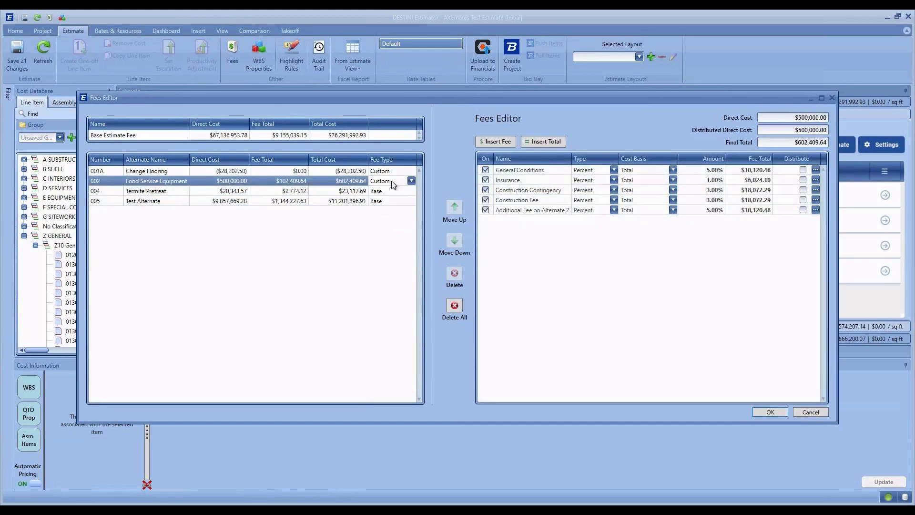
Step: Switch alternate 001A Change Flooring's fee type to Base and back to Custom, and delete all its fees
left_click(399, 170)
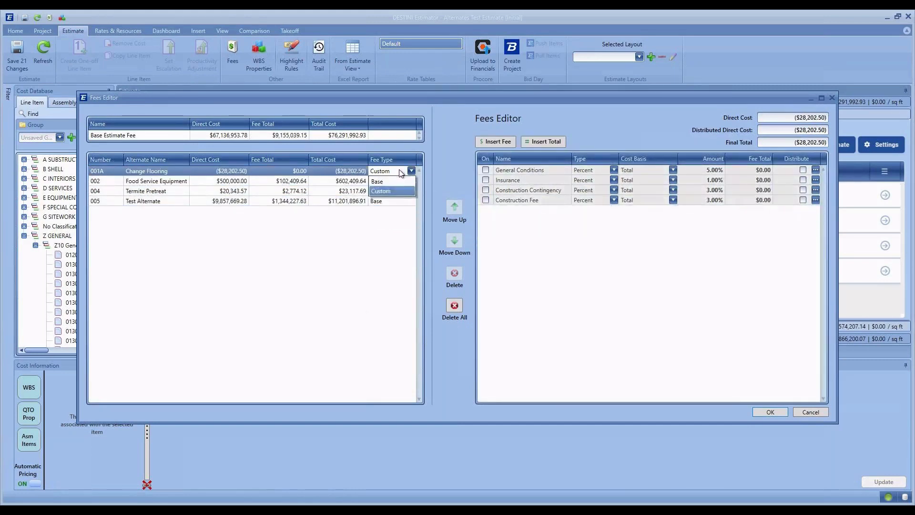
left_click(392, 180)
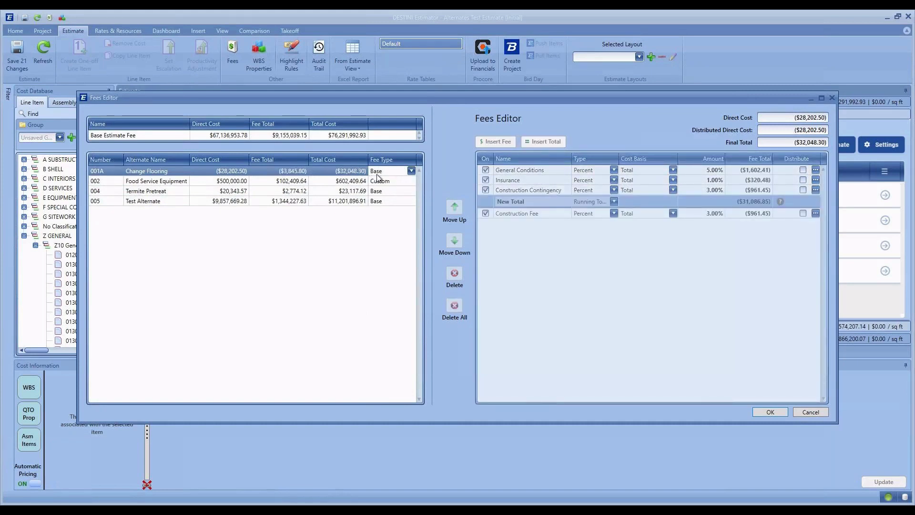
left_click(411, 171)
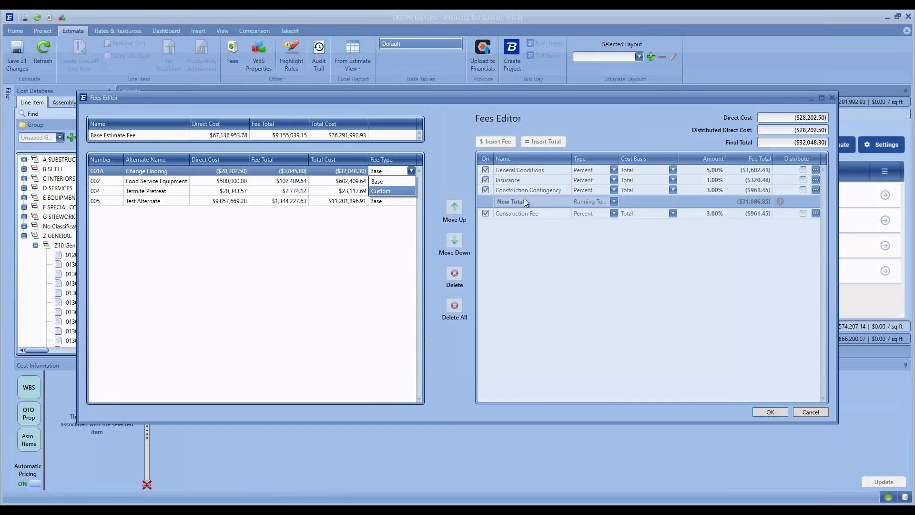
left_click(399, 191)
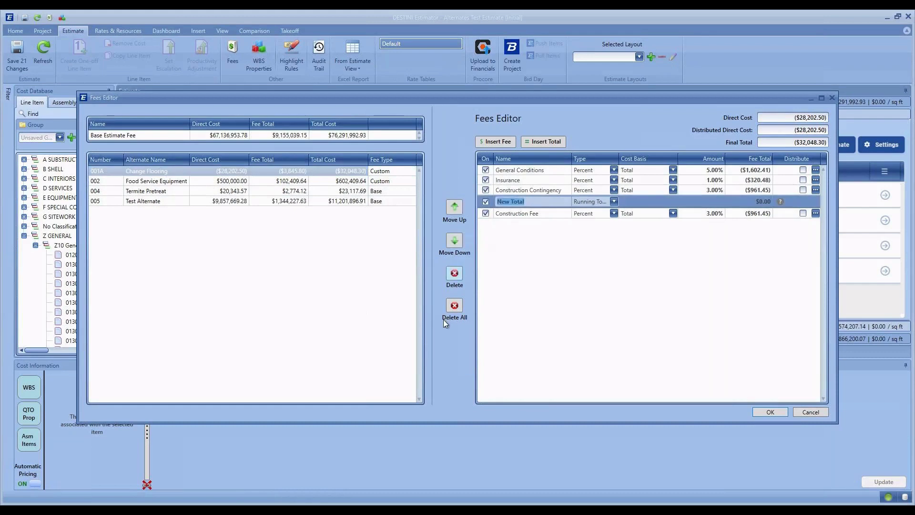
left_click(454, 308)
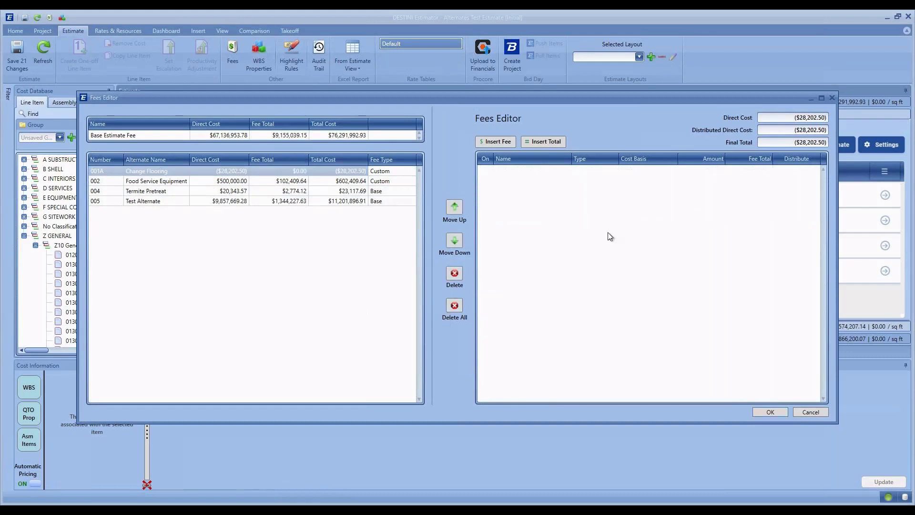
Step: Reload the base fees into alternate 001A Change Flooring by switching its fee type to Base and back to Custom
left_click(399, 185)
left_click(407, 171)
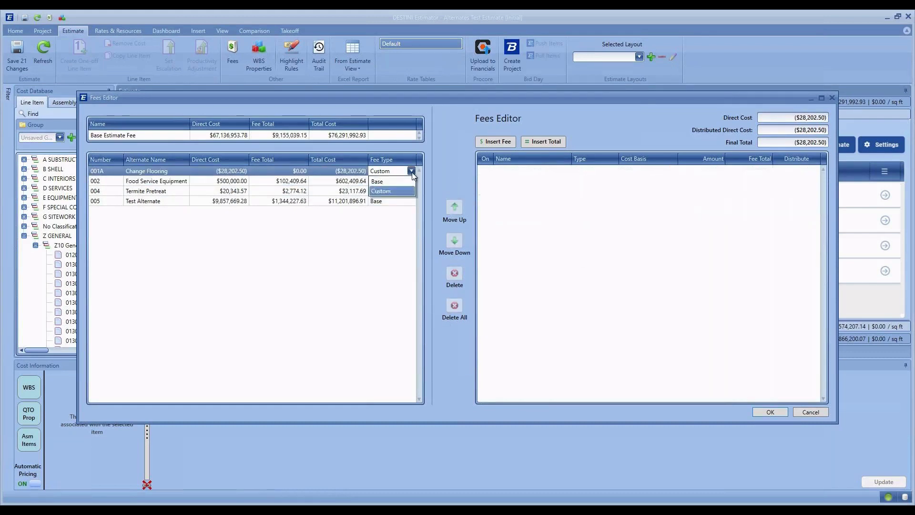
left_click(411, 170)
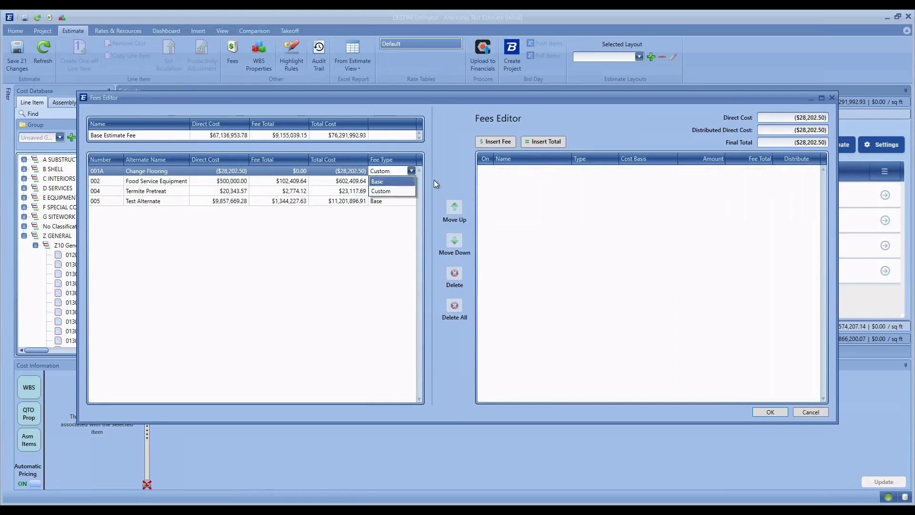
left_click(395, 181)
left_click(411, 170)
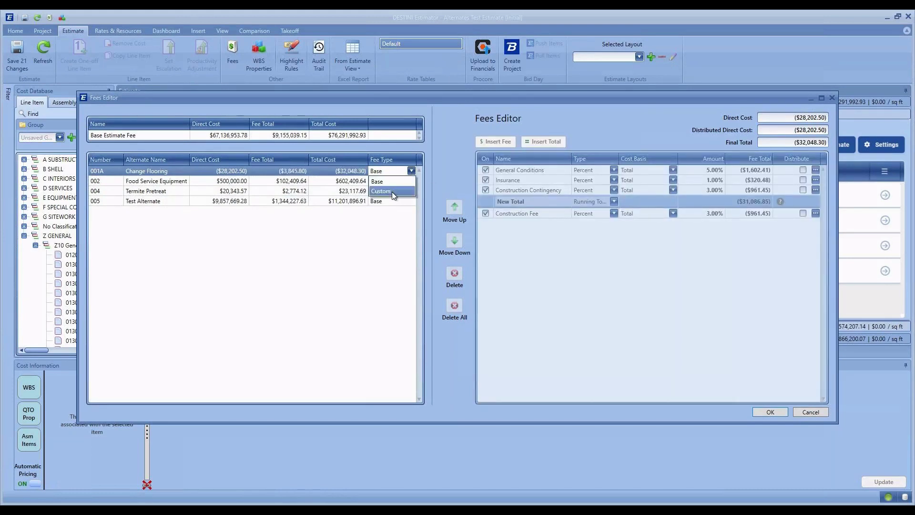
left_click(391, 191)
Step: Turn off General Conditions, Insurance, Construction Fee and Construction Contingency for alternate 001A Change Flooring
left_click(486, 169)
left_click(485, 180)
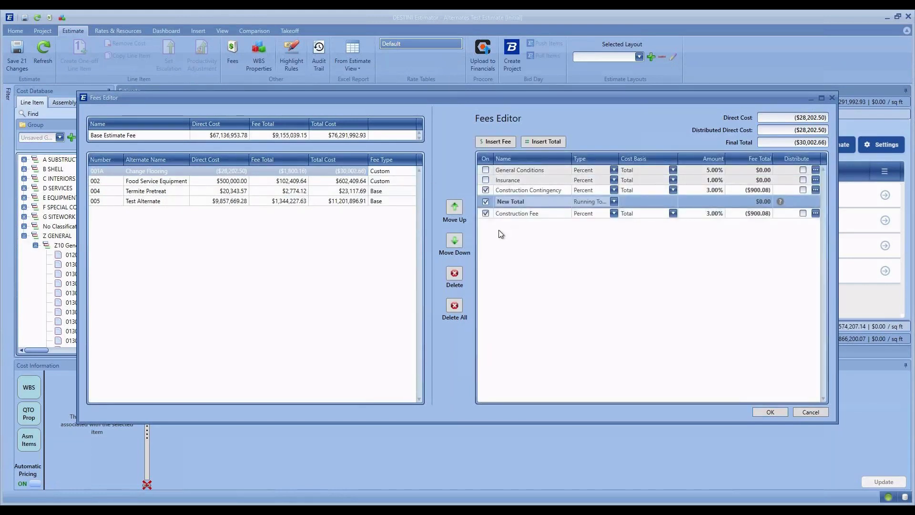
left_click(486, 213)
left_click(485, 190)
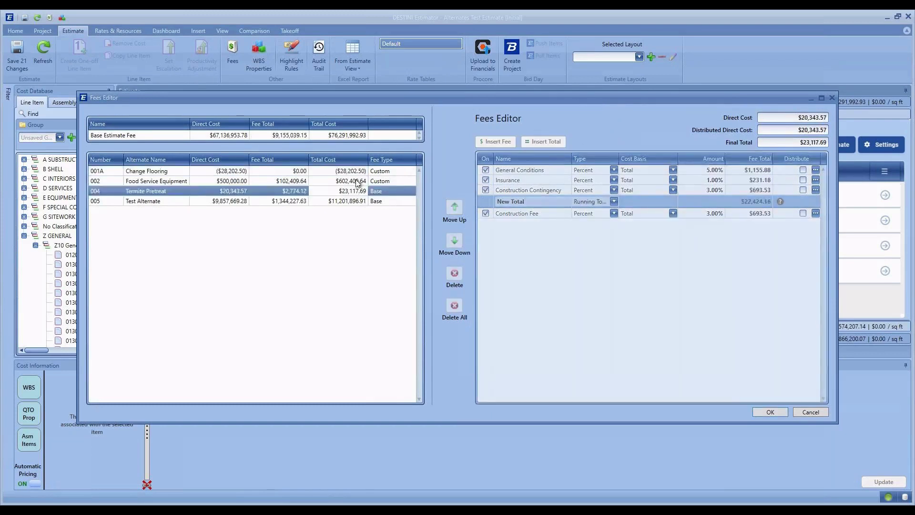
Step: Insert a new fee below Construction Fee in the base estimate's fees and set its type to Bond
left_click(374, 183)
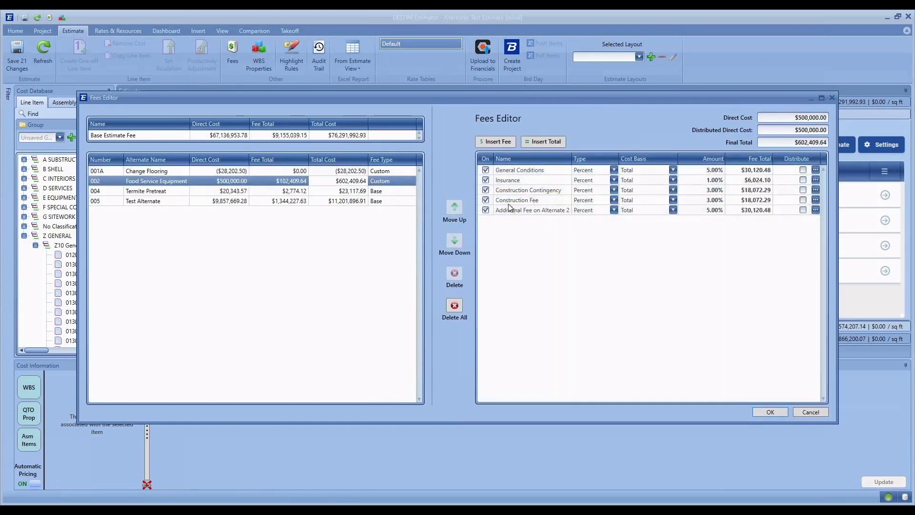
left_click(335, 136)
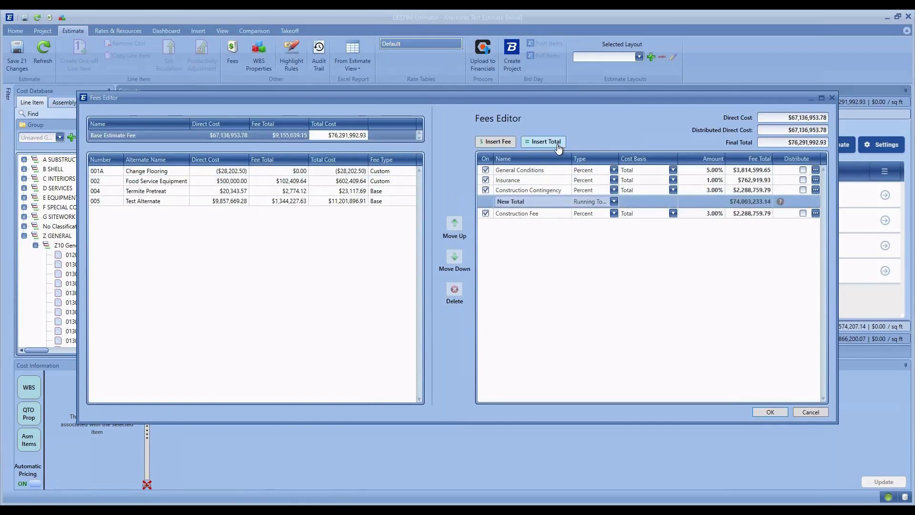
left_click(498, 142)
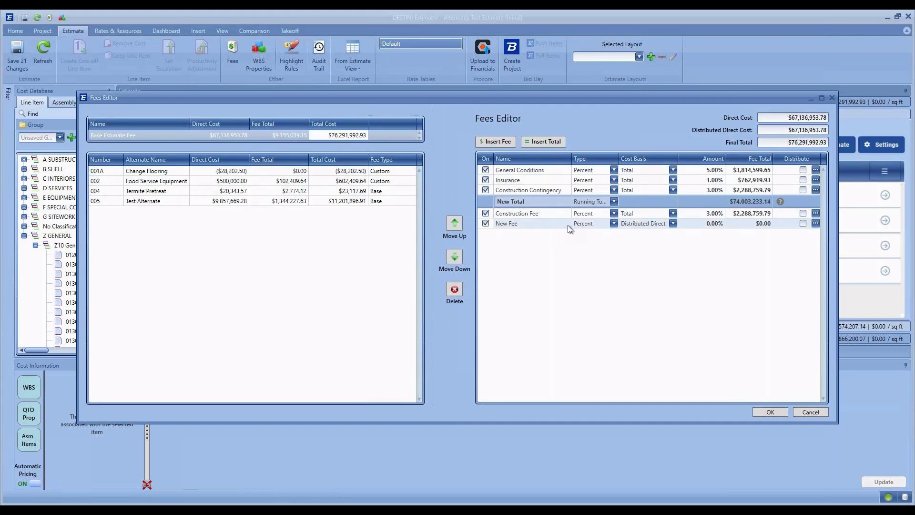
left_click(673, 223)
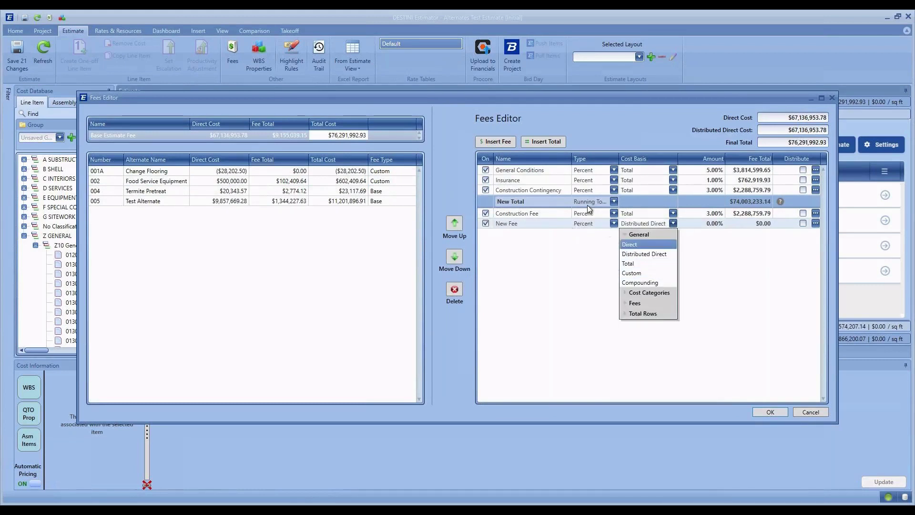
left_click(614, 226)
left_click(614, 224)
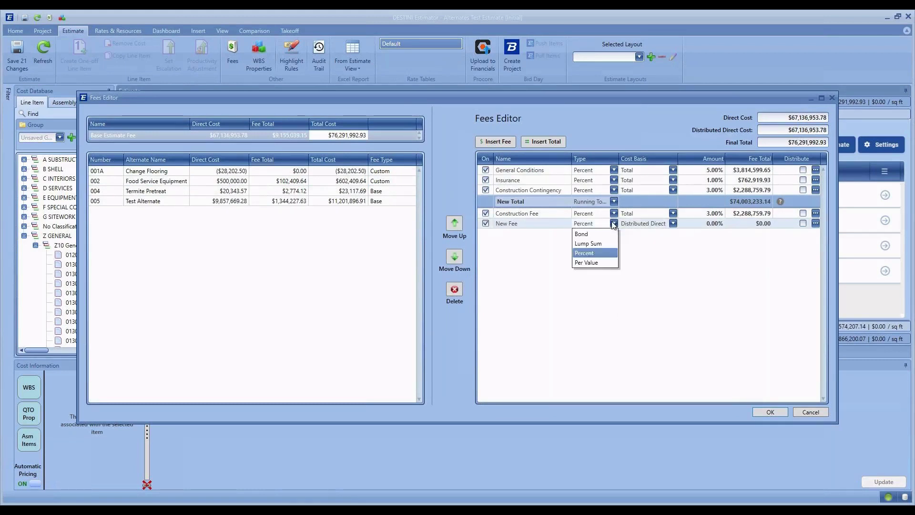
left_click(588, 234)
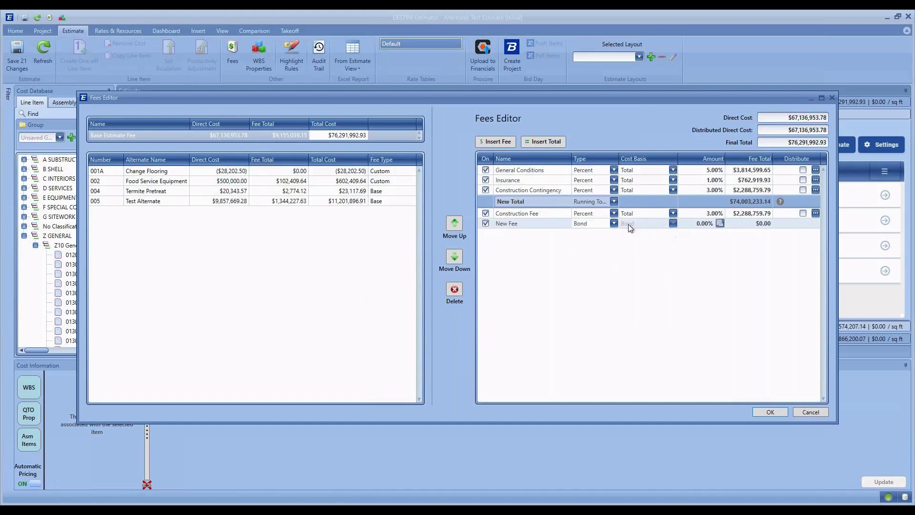
Step: Add a second fee step to the base estimate's new bond fee and set the first step's threshold to $1,000,000
left_click(720, 223)
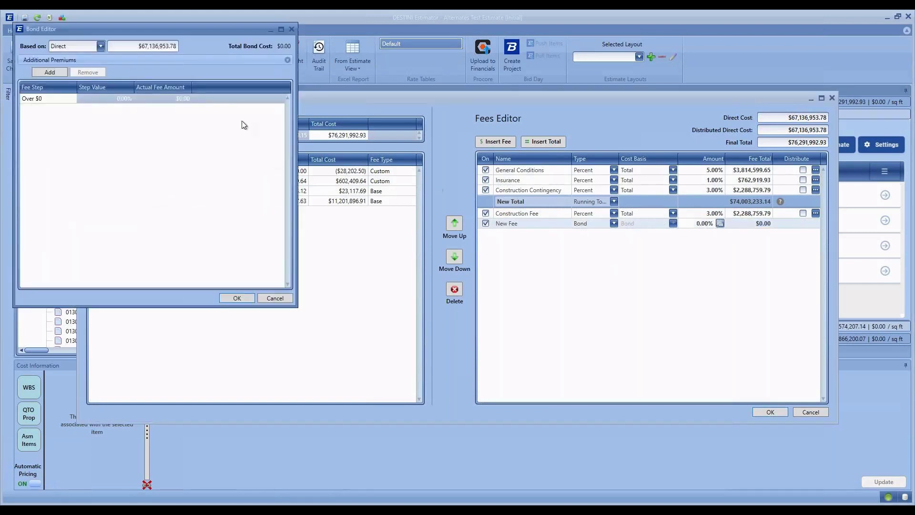
left_click(63, 100)
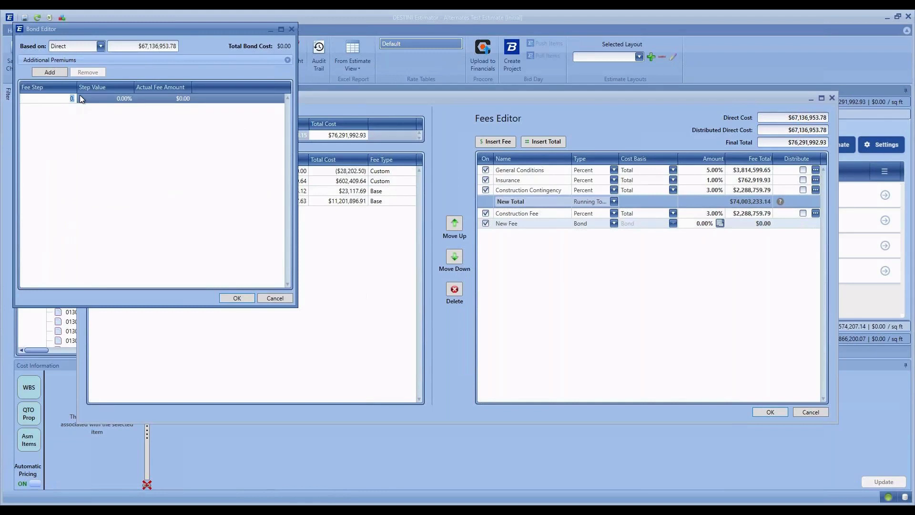
left_click(49, 72)
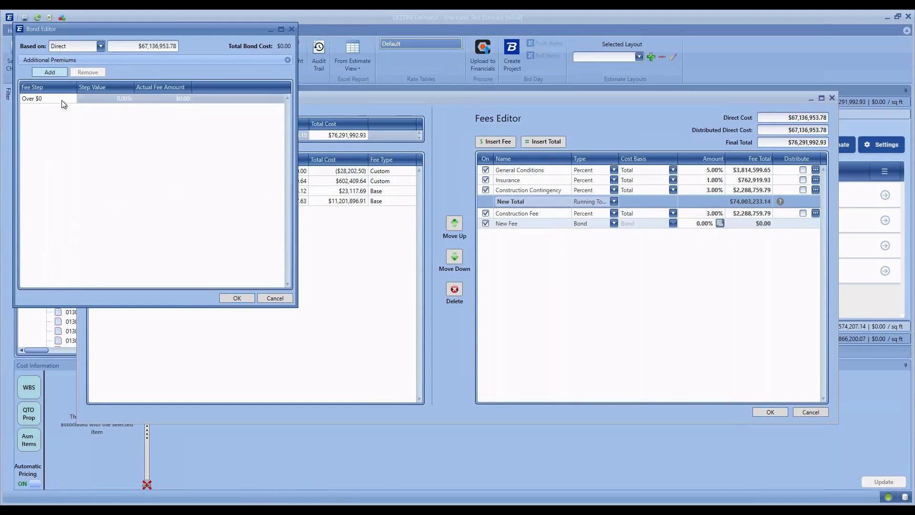
left_click(60, 107)
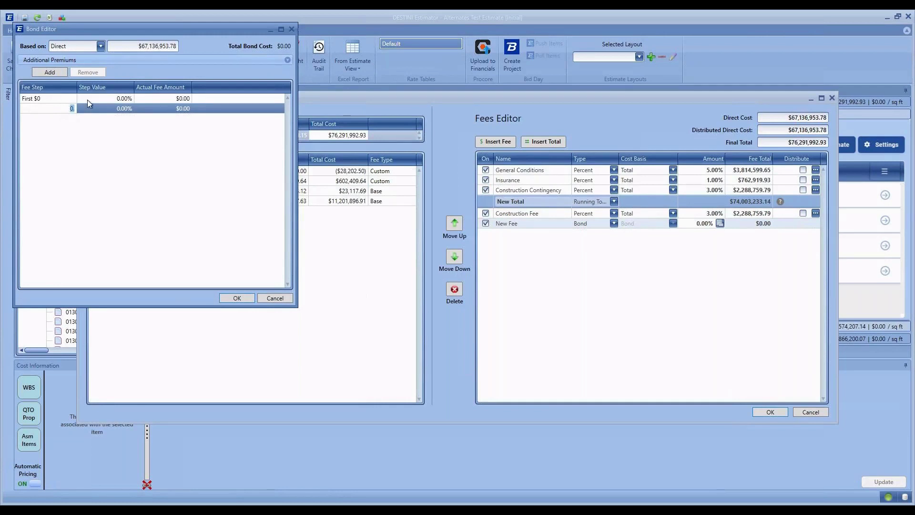
type("1,000,")
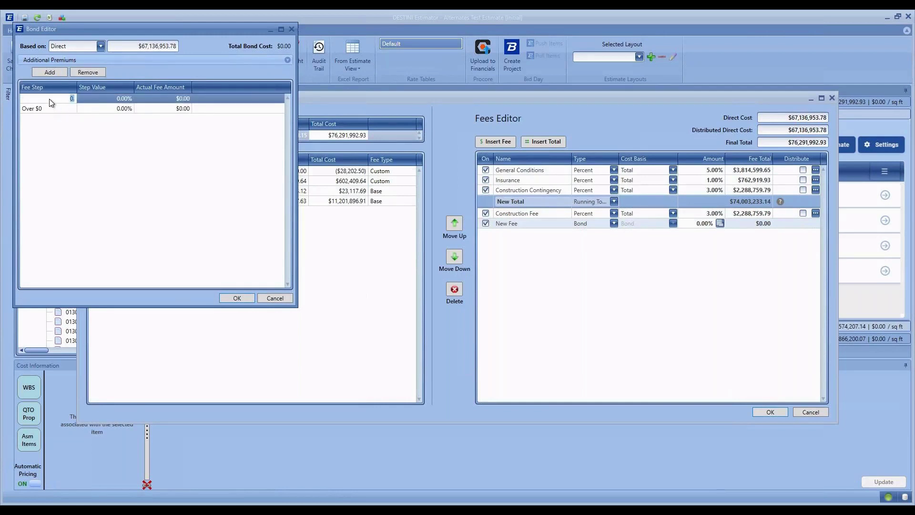
type("000.")
Step: Set the bond's step values to 50% for the first $1,000,000 and 10% over $1,000,000, and accept the bond
left_click(129, 98)
type("50")
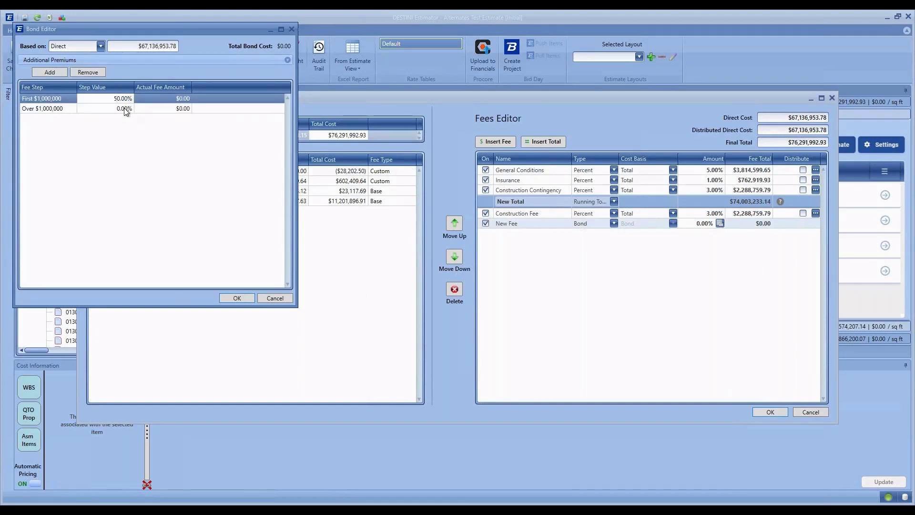
left_click(124, 107)
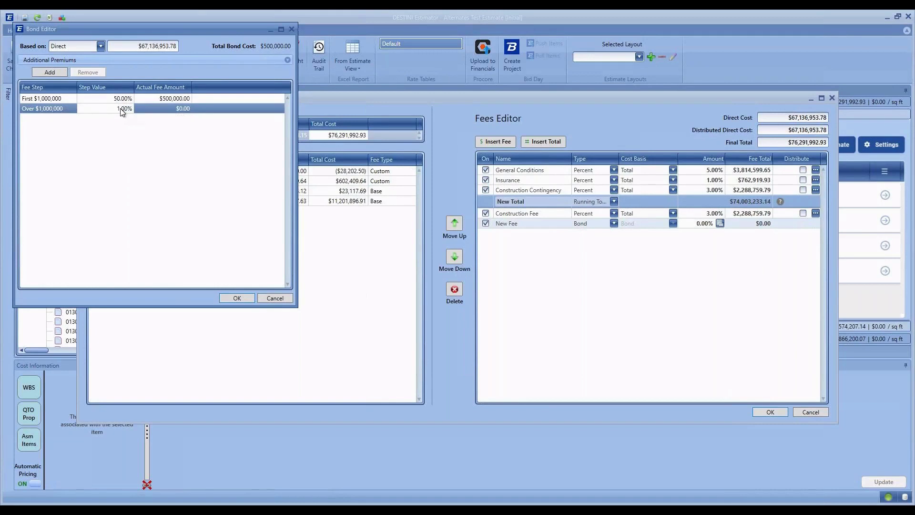
left_click(174, 99)
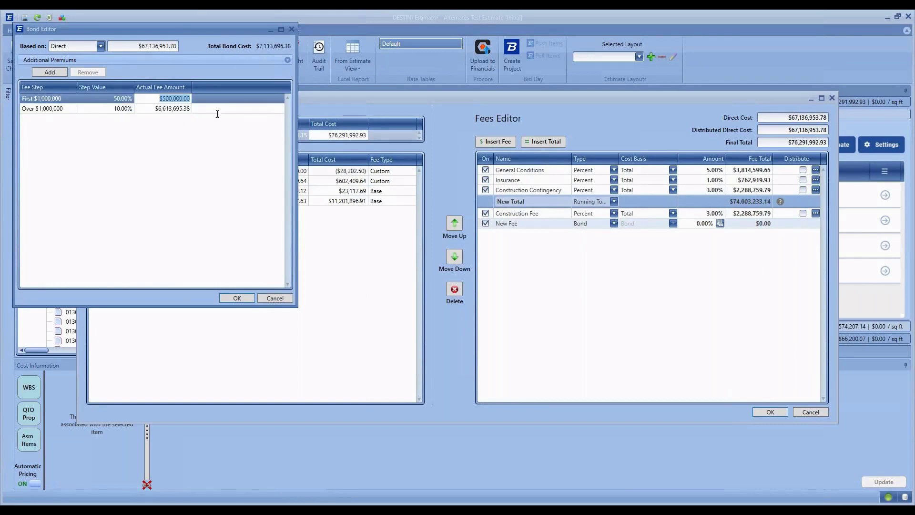
key("Return")
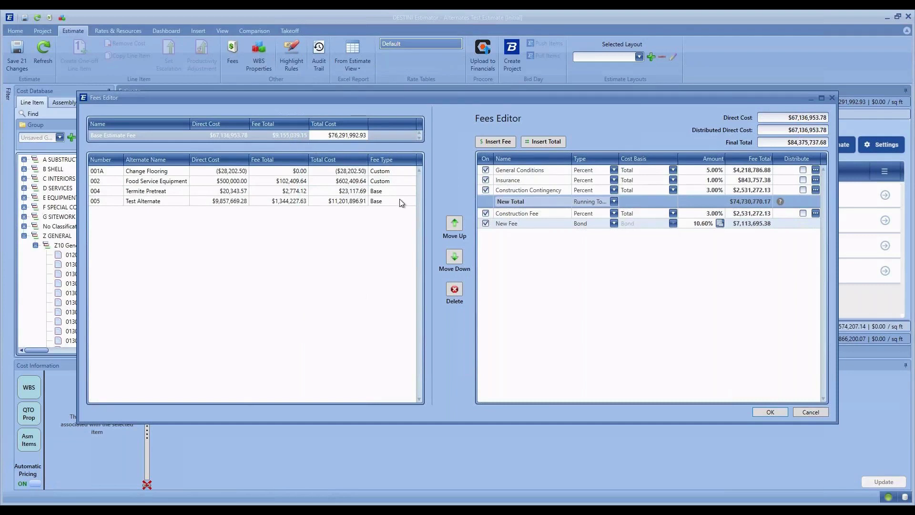
Step: Switch alternate 004 Termite Pretreat's fee type to Custom, and compare the bond fees of the base estimate and alternate 005 Test Alternate
left_click(382, 191)
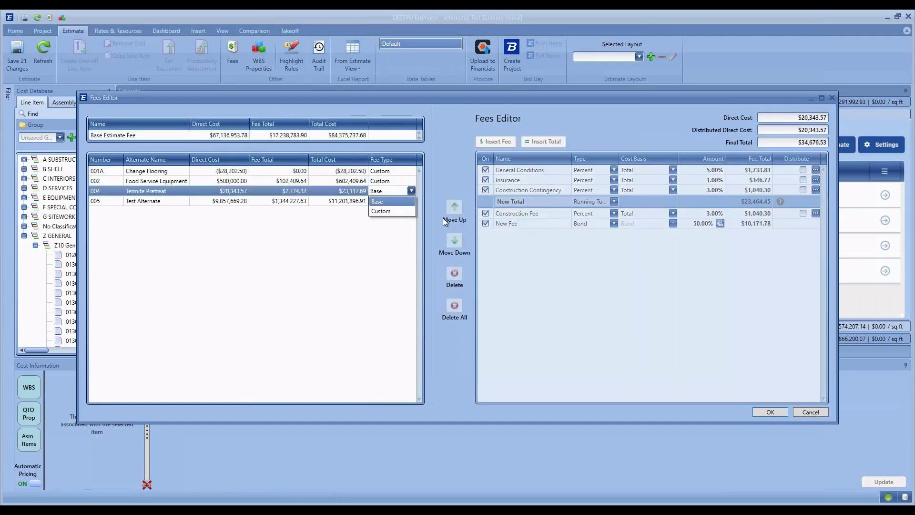
left_click(398, 202)
left_click(411, 191)
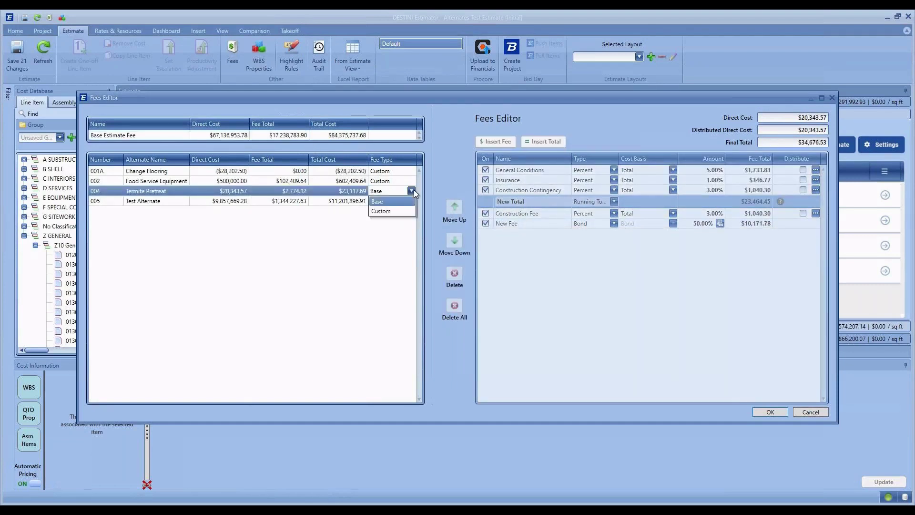
left_click(399, 210)
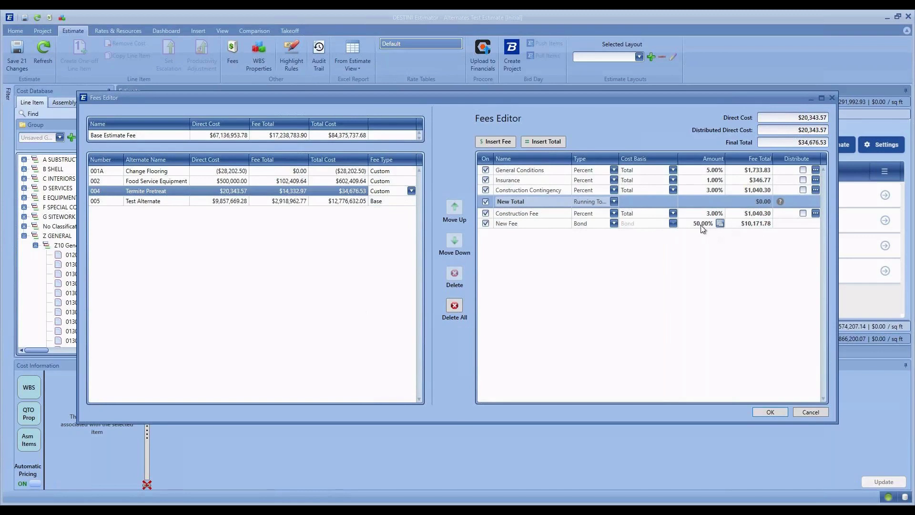
left_click(334, 136)
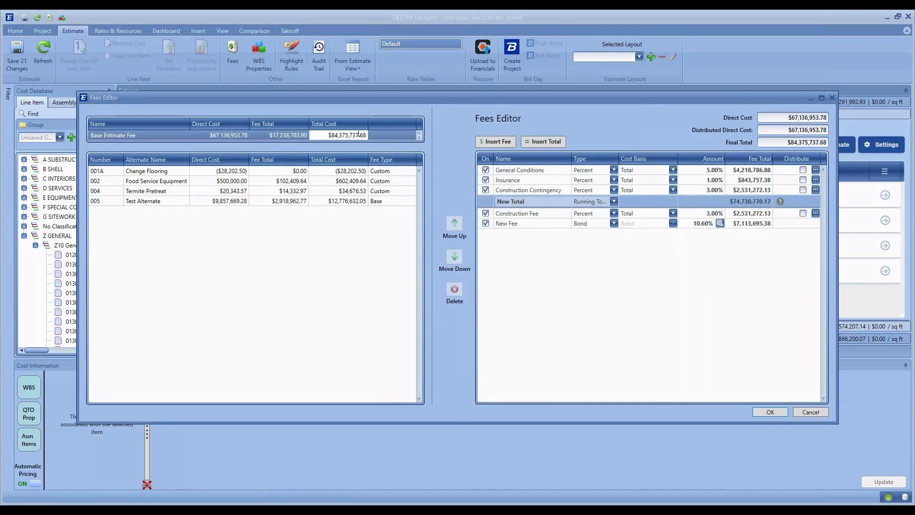
left_click(324, 202)
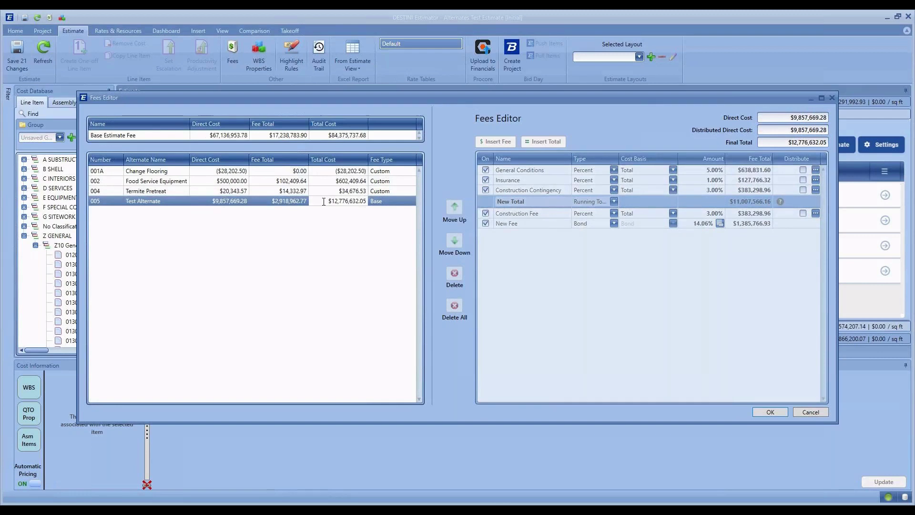